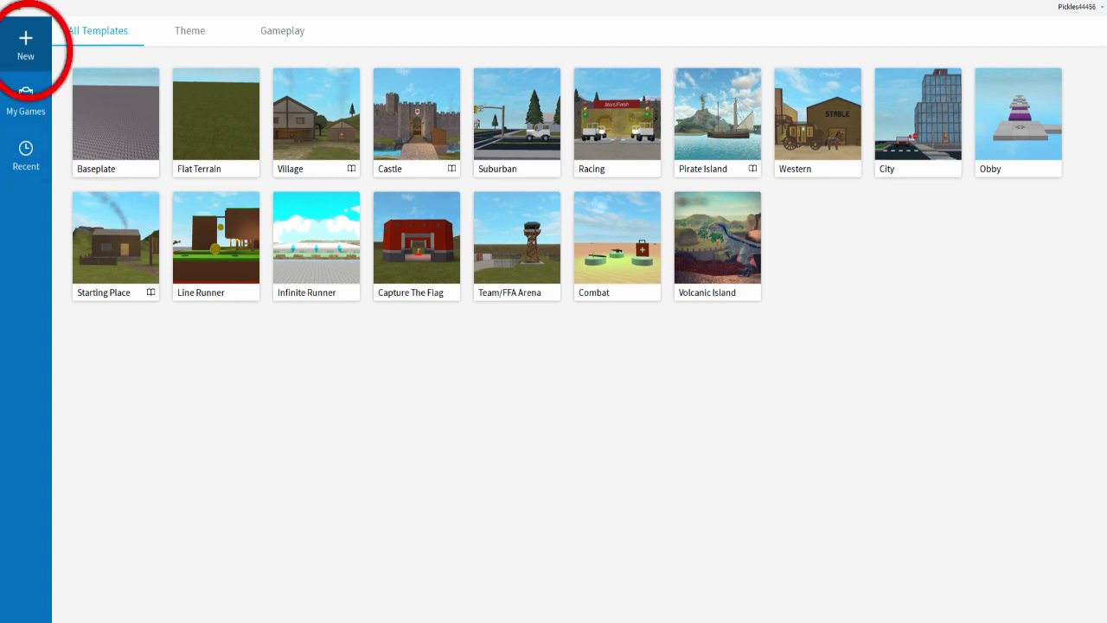
Step: Create a new place from the Baseplate template and close the Toolbox and Terrain Editor
{"action": "left_click", "coordinate": [116, 123]}
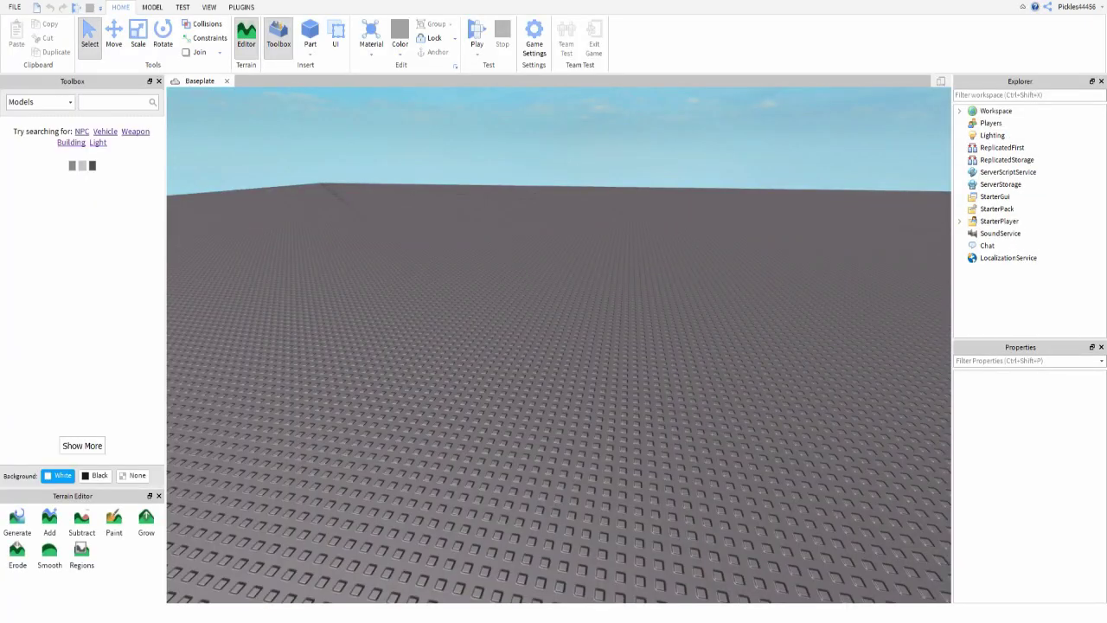
{"action": "left_click", "coordinate": [158, 82]}
{"action": "left_click", "coordinate": [159, 81]}
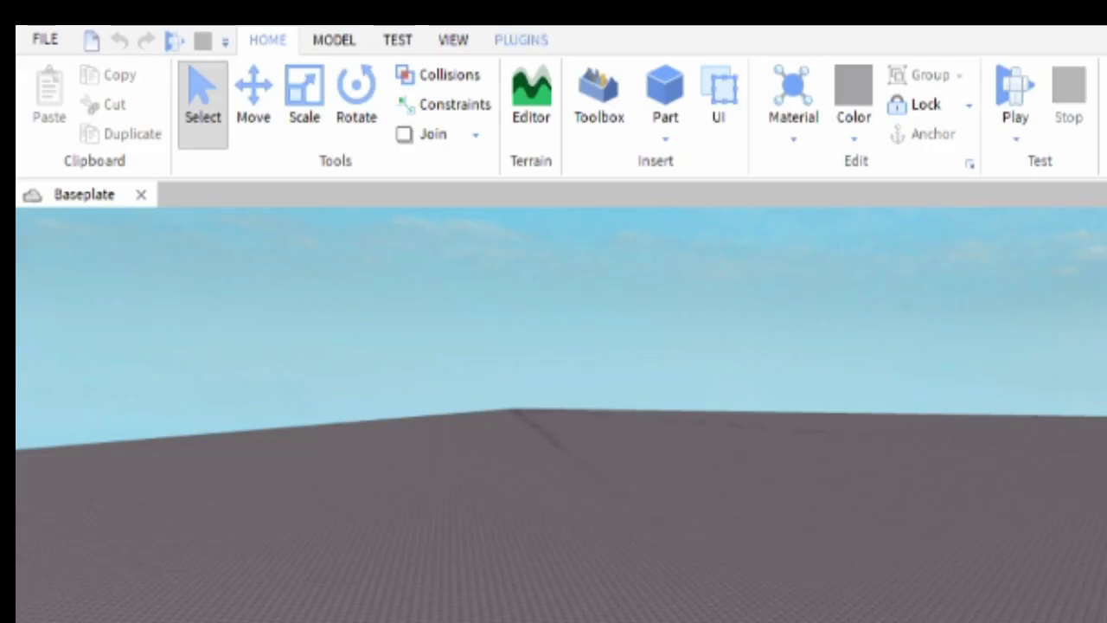
Step: Find the Load Character plugin in the plugin library, view its page, and close plugin management
{"action": "left_click", "coordinate": [241, 7]}
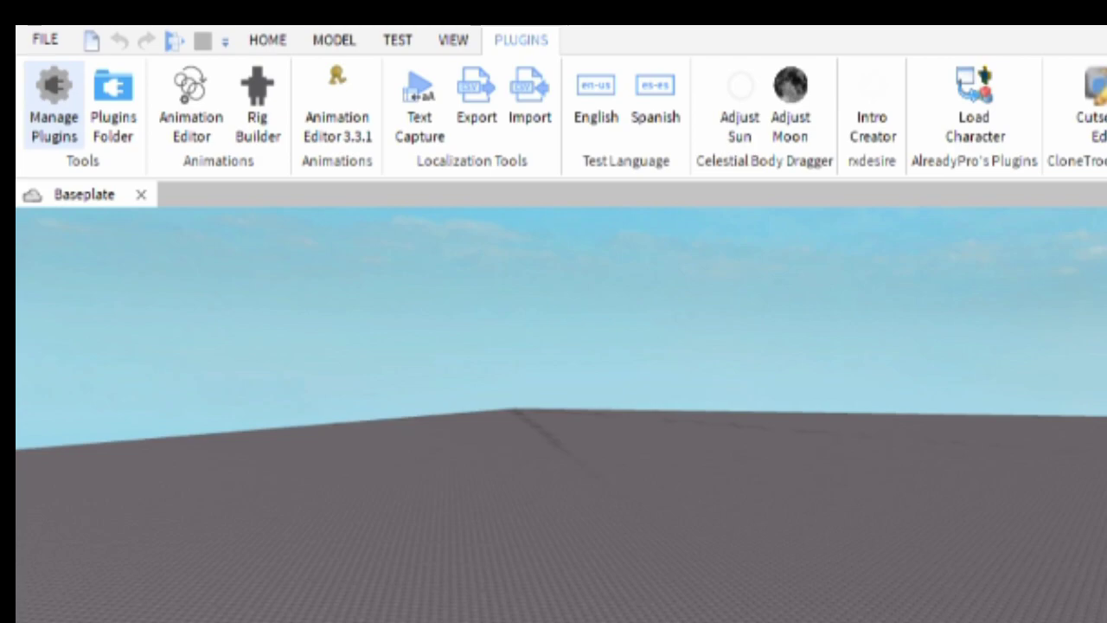
{"action": "left_click", "coordinate": [54, 95]}
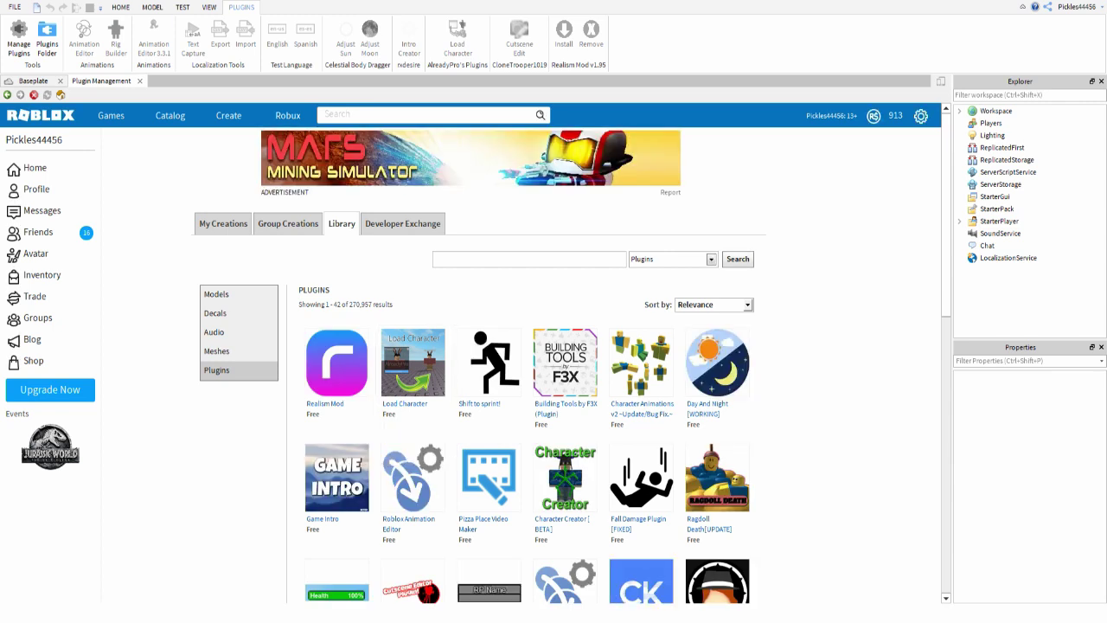
{"action": "scroll", "coordinate": [413, 363], "scroll_direction": "down", "scroll_amount": 1}
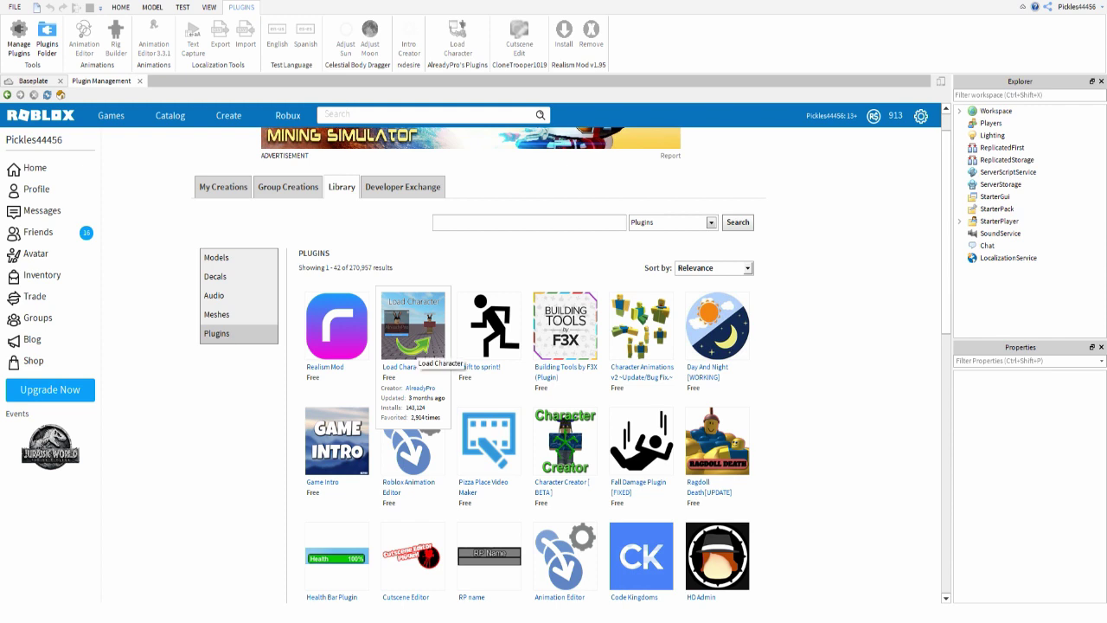
{"action": "left_click", "coordinate": [416, 345]}
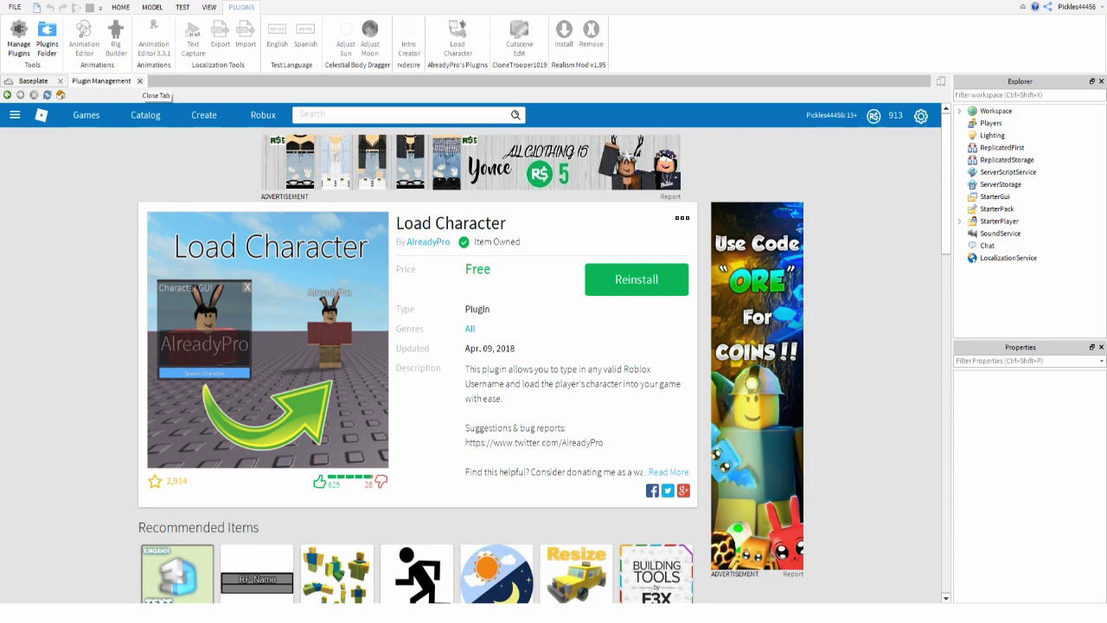
{"action": "left_click", "coordinate": [140, 81]}
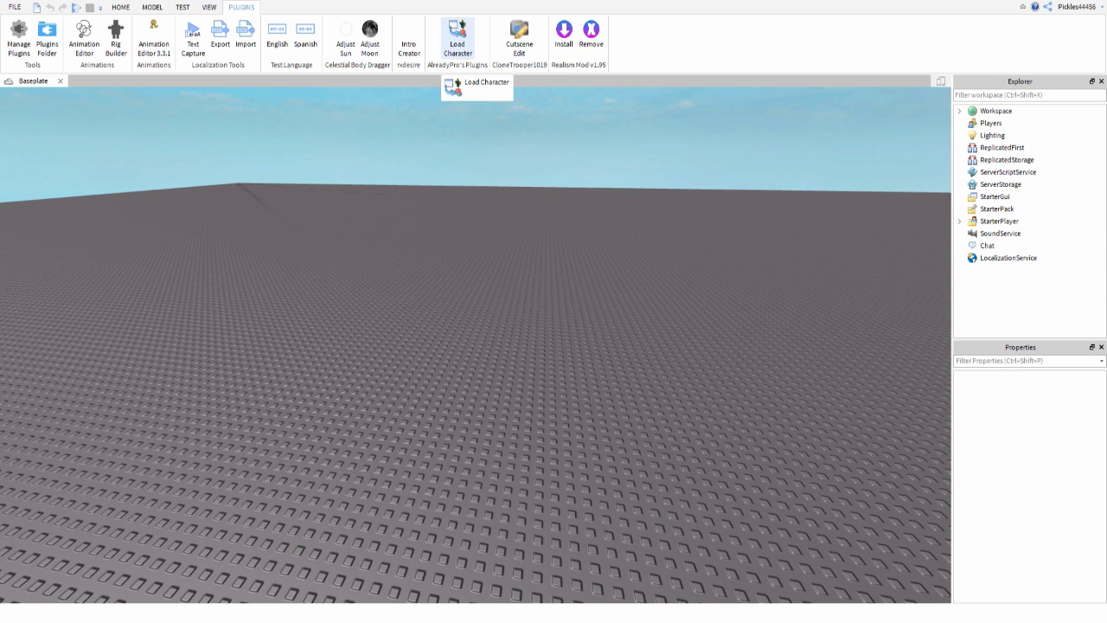
Step: Start the Load Character plugin and replace the preset name with the player's username
{"action": "left_click", "coordinate": [457, 39]}
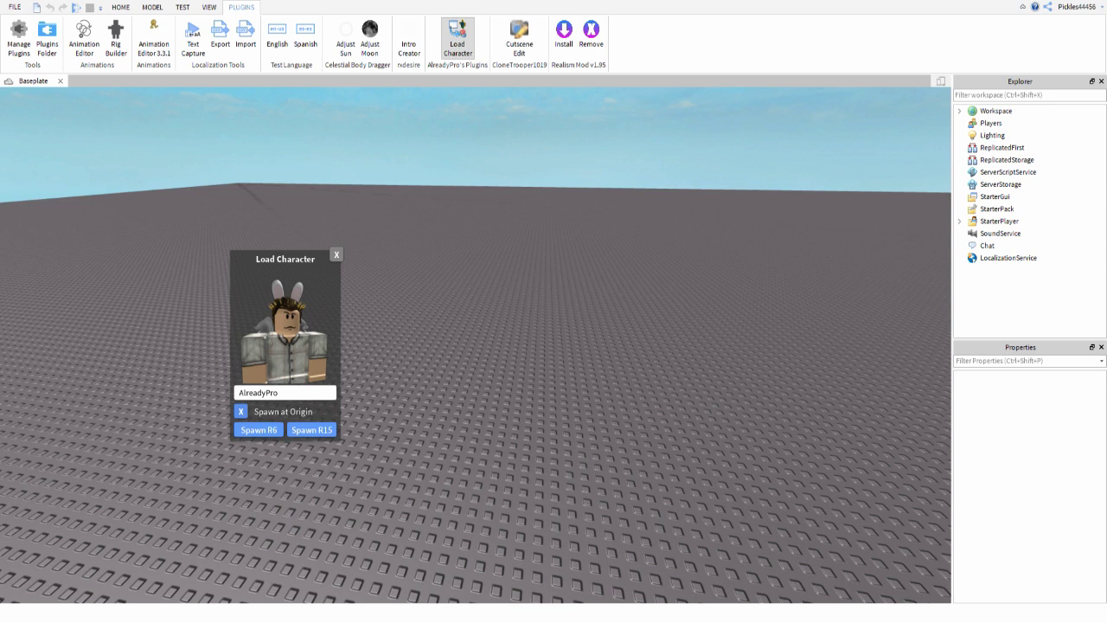
{"action": "key", "text": "BackSpace"}
{"action": "key", "text": "BackSpace"}
{"action": "key", "text": "BackSpace"}
{"action": "key", "text": "BackSpace"}
{"action": "key", "text": "BackSpace"}
{"action": "key", "text": "BackSpace"}
{"action": "key", "text": "BackSpace"}
{"action": "key", "text": "BackSpace"}
{"action": "key", "text": "BackSpace"}
{"action": "type", "text": "Pick"}
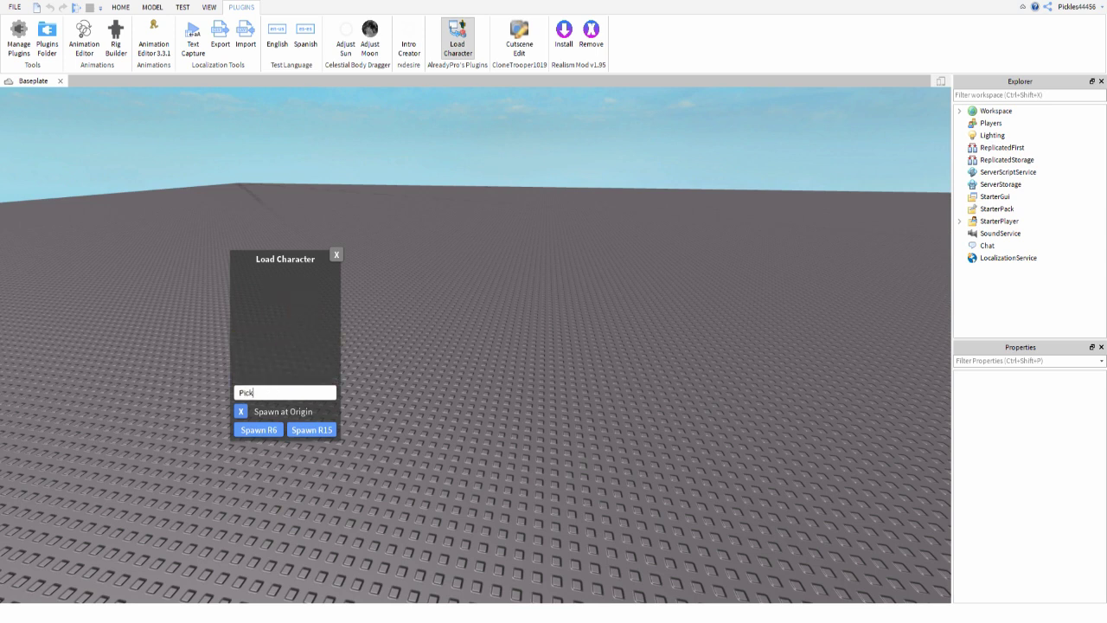
{"action": "type", "text": "les44456"}
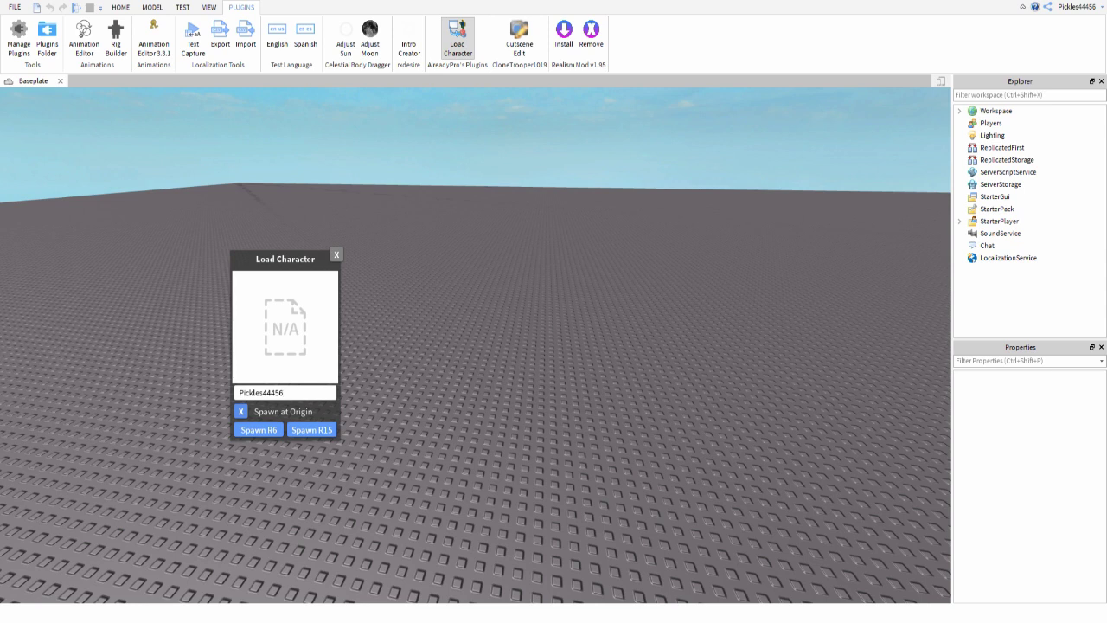
Step: Toggle the Spawn at Origin option, spawn the character as R6, and close the Load Character window
{"action": "left_click", "coordinate": [242, 411]}
{"action": "left_click", "coordinate": [259, 430]}
{"action": "left_click", "coordinate": [336, 254]}
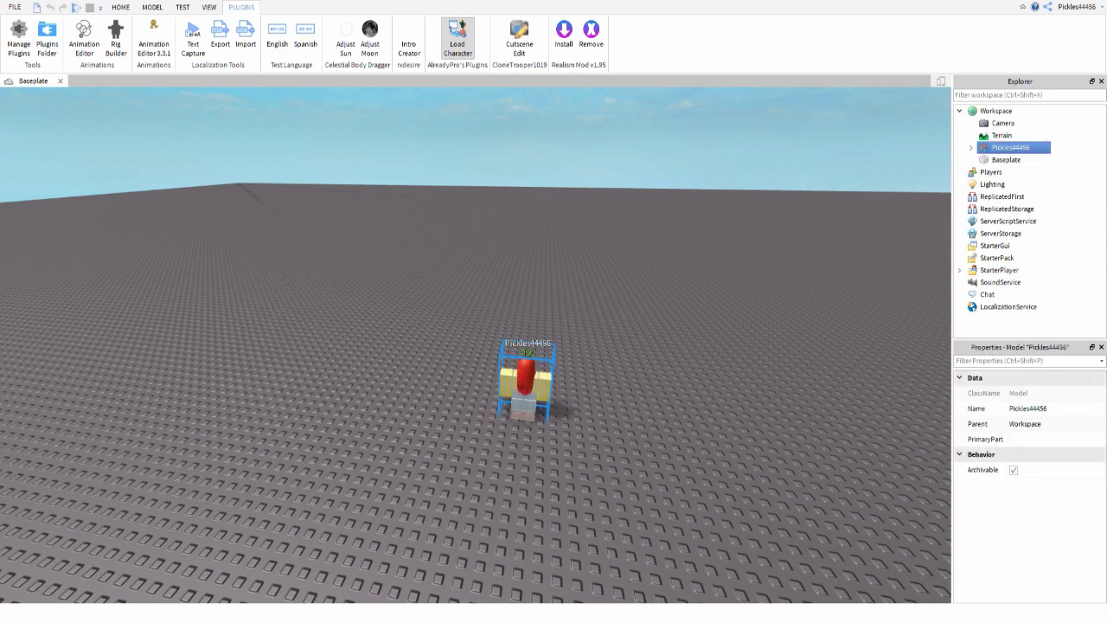
Step: Delete the HumanoidRootPart, arms, legs, Torso, Body Colors, Pants and Shirt from the spawned character model
{"action": "key", "text": "f"}
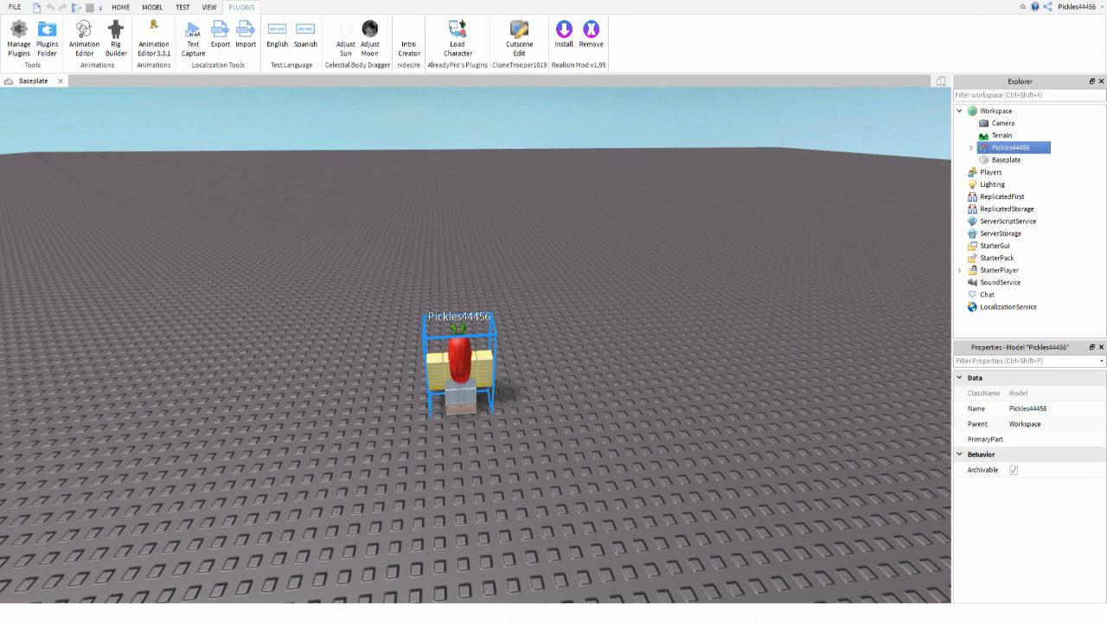
{"action": "key", "text": "w"}
{"action": "right_click_drag", "start_coordinate": [476, 346], "coordinate": [580, 277]}
{"action": "key", "text": "s"}
{"action": "key", "text": "a"}
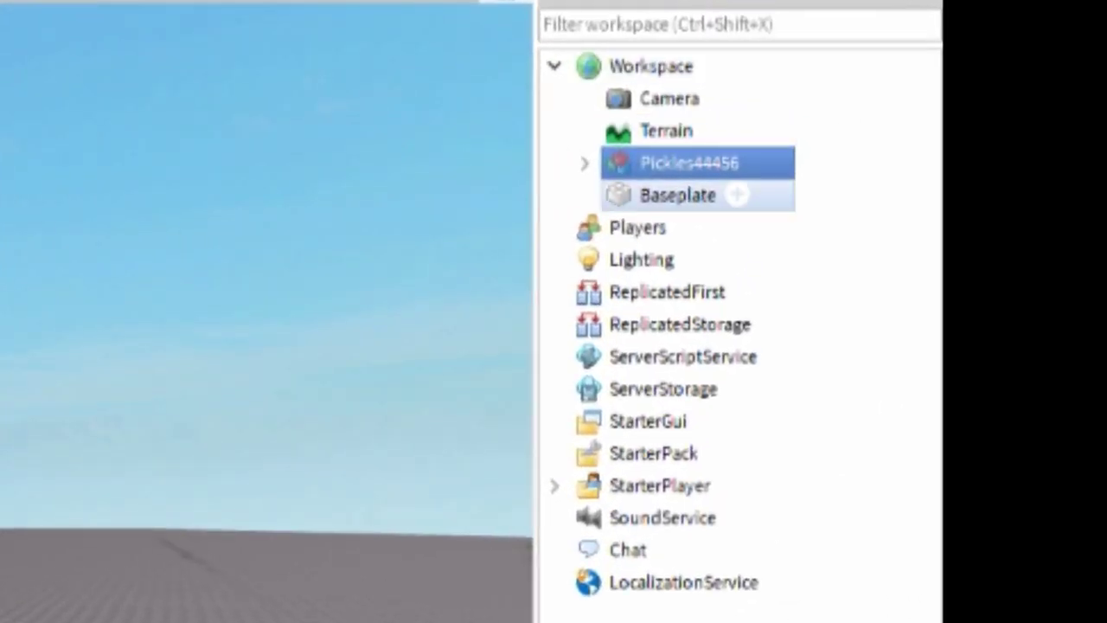
{"action": "mouse_move", "coordinate": [692, 163]}
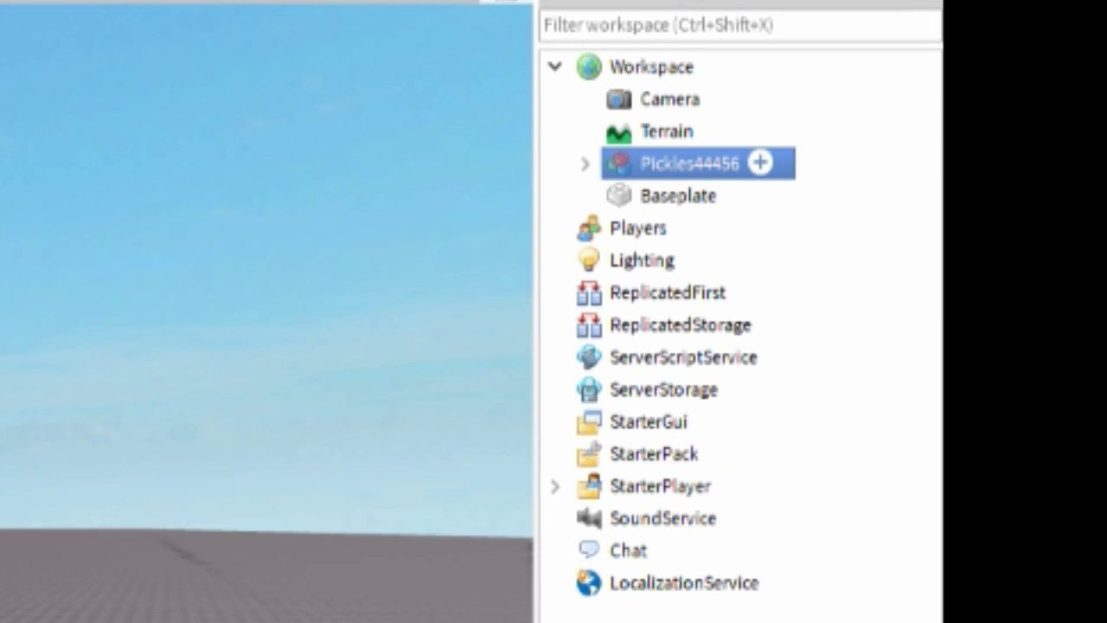
{"action": "left_click", "coordinate": [585, 163]}
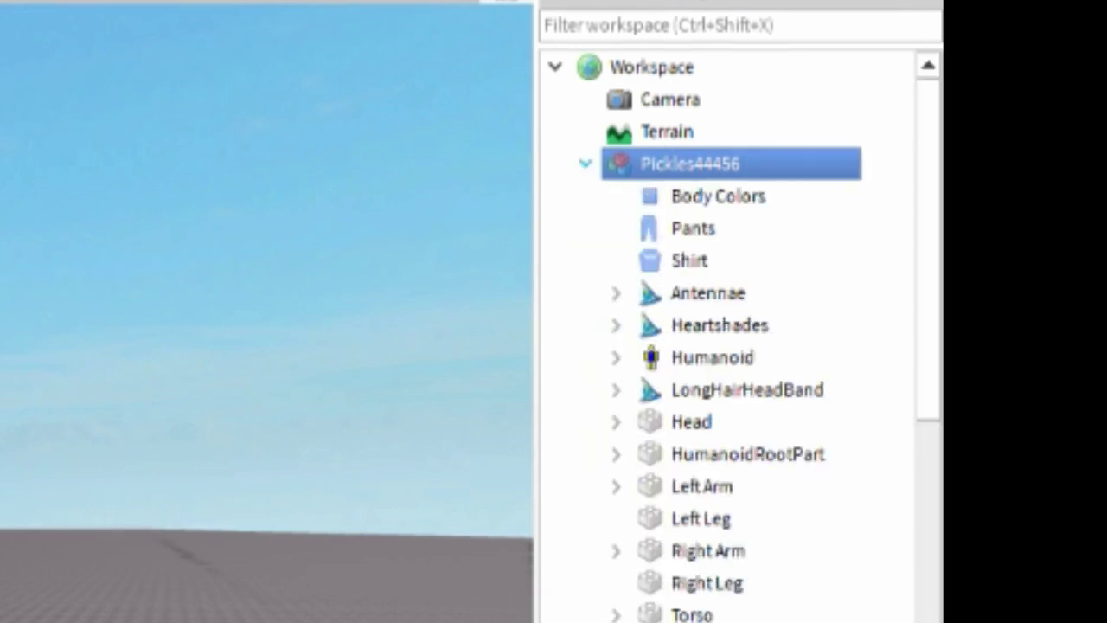
{"action": "scroll", "coordinate": [727, 432], "scroll_direction": "down", "scroll_amount": 1}
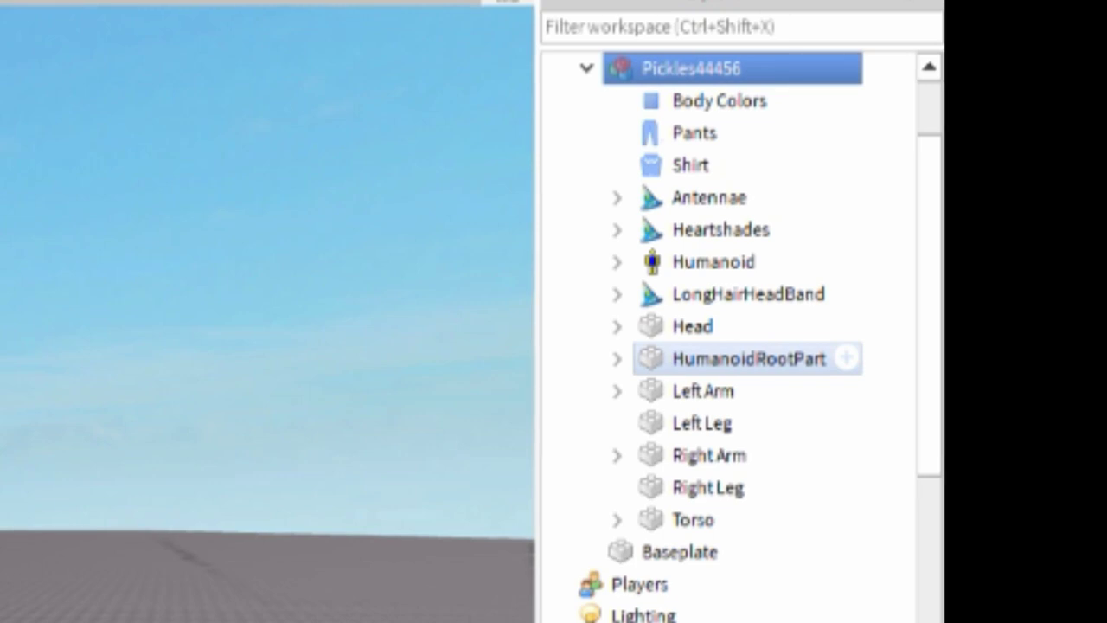
{"action": "left_click", "coordinate": [714, 262]}
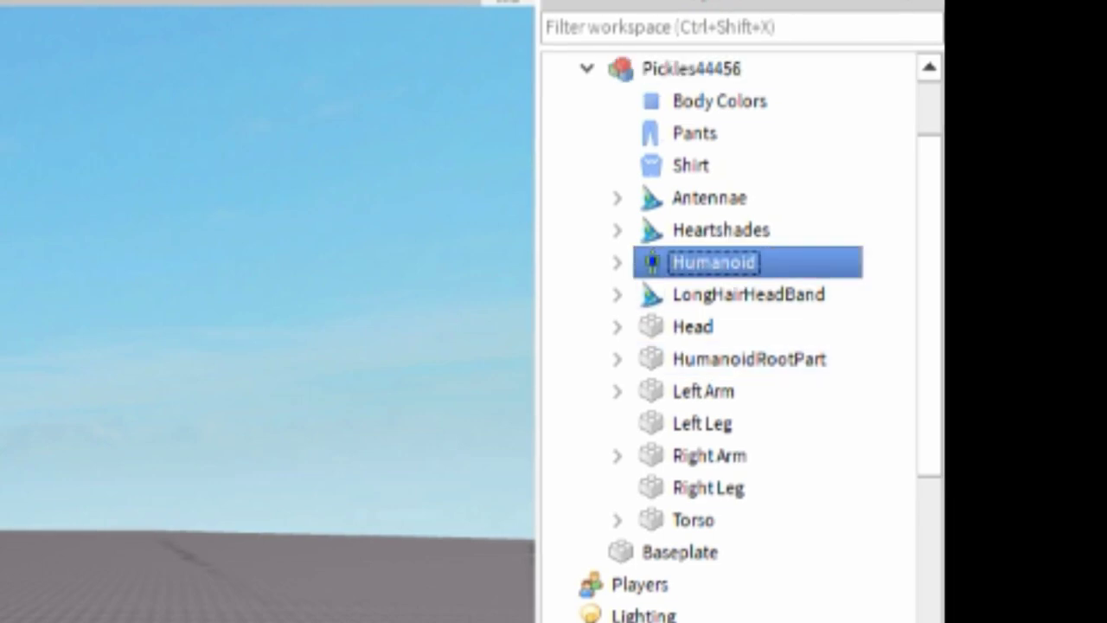
{"action": "left_click_drag", "start_coordinate": [878, 517], "coordinate": [760, 355]}
{"action": "key", "text": "Delete"}
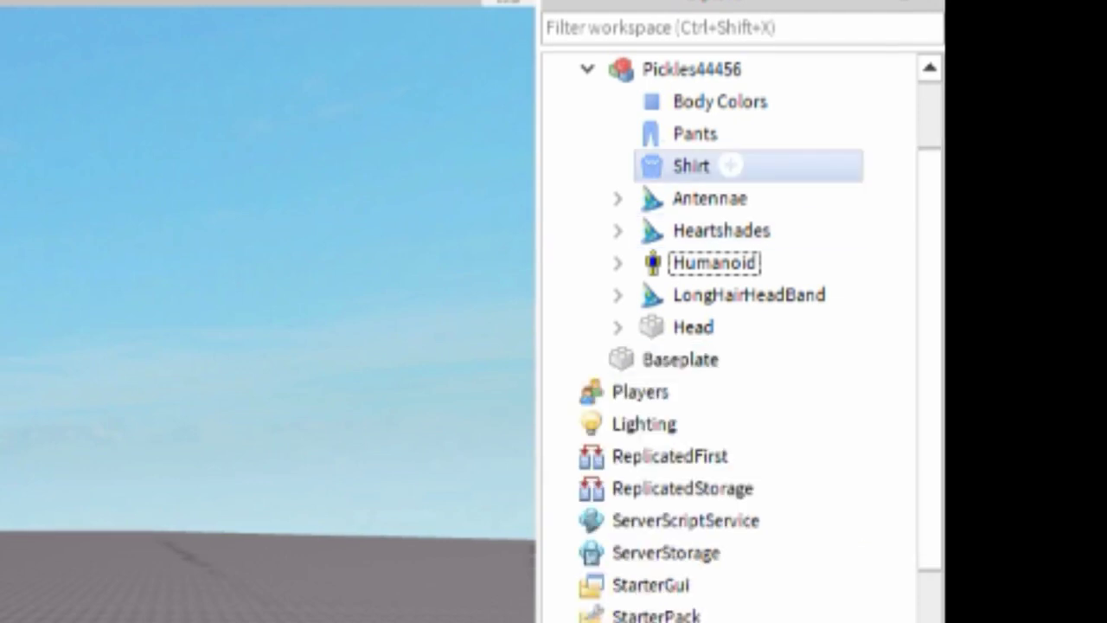
{"action": "left_click_drag", "start_coordinate": [884, 158], "coordinate": [788, 101]}
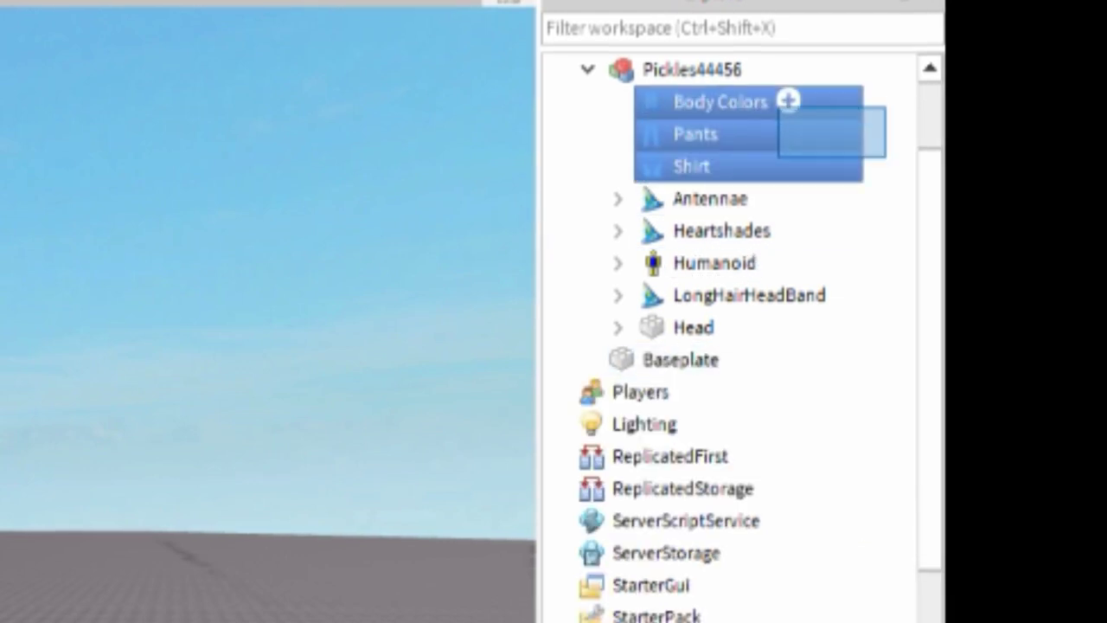
{"action": "left_click_drag", "start_coordinate": [788, 101], "coordinate": [788, 101]}
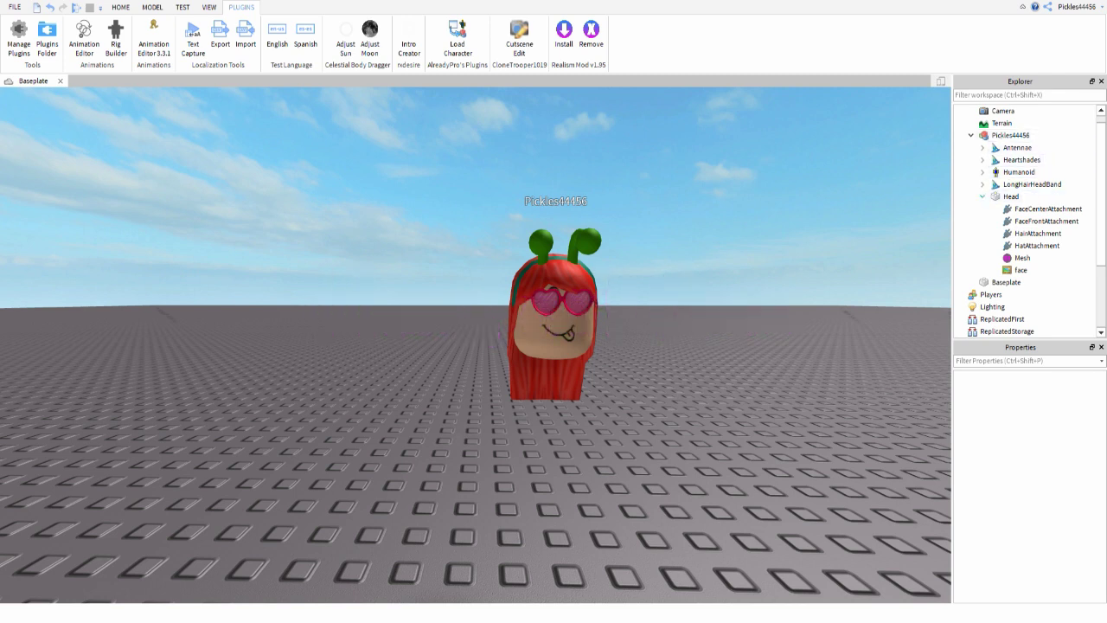
Step: Delete the face from the character's Head and collapse the character model's object tree
{"action": "left_click", "coordinate": [982, 196]}
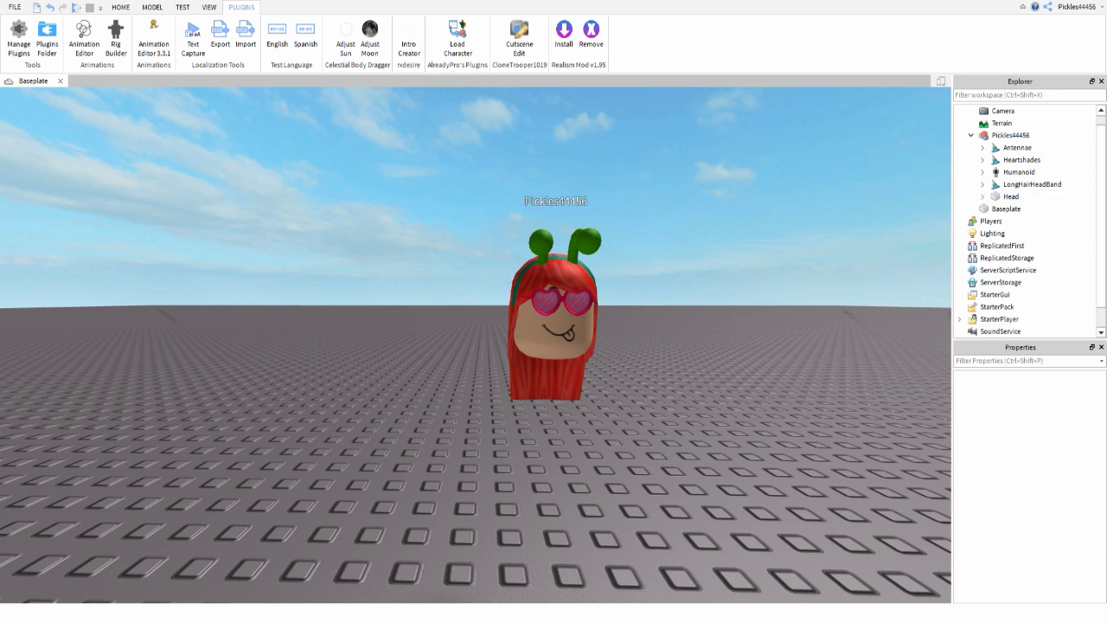
{"action": "left_click", "coordinate": [983, 196]}
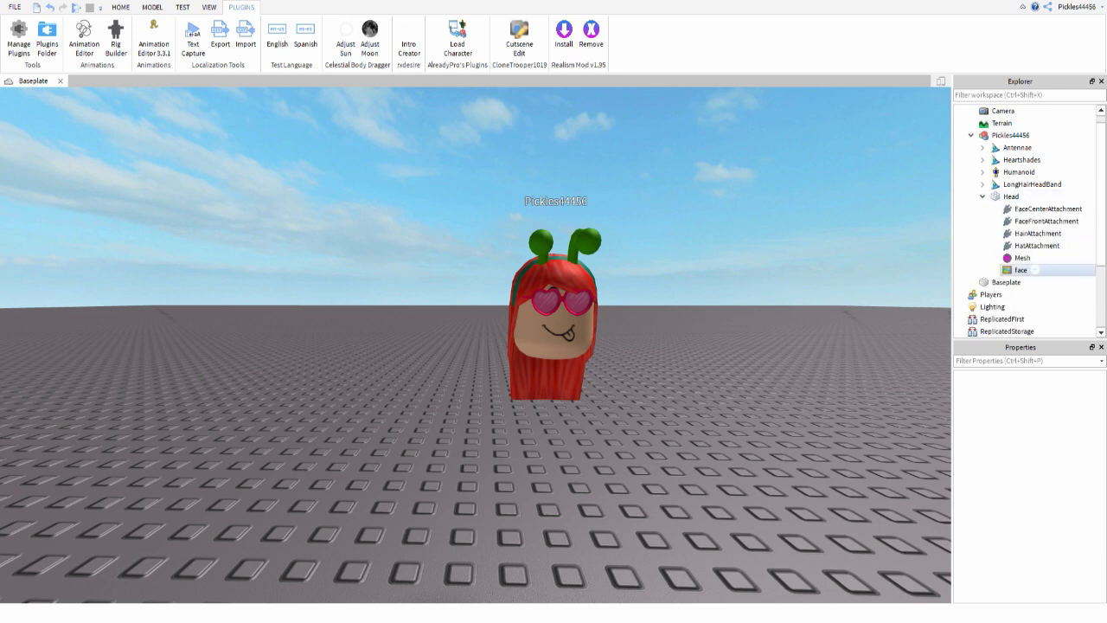
{"action": "left_click", "coordinate": [1021, 270]}
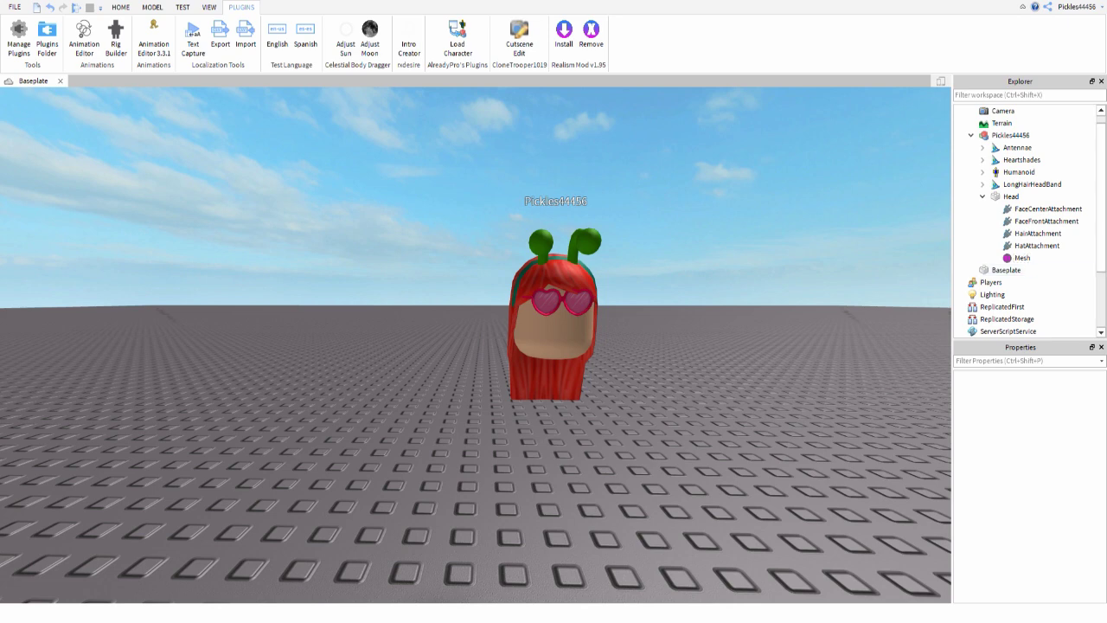
{"action": "key", "text": "d"}
{"action": "right_click", "coordinate": [788, 266]}
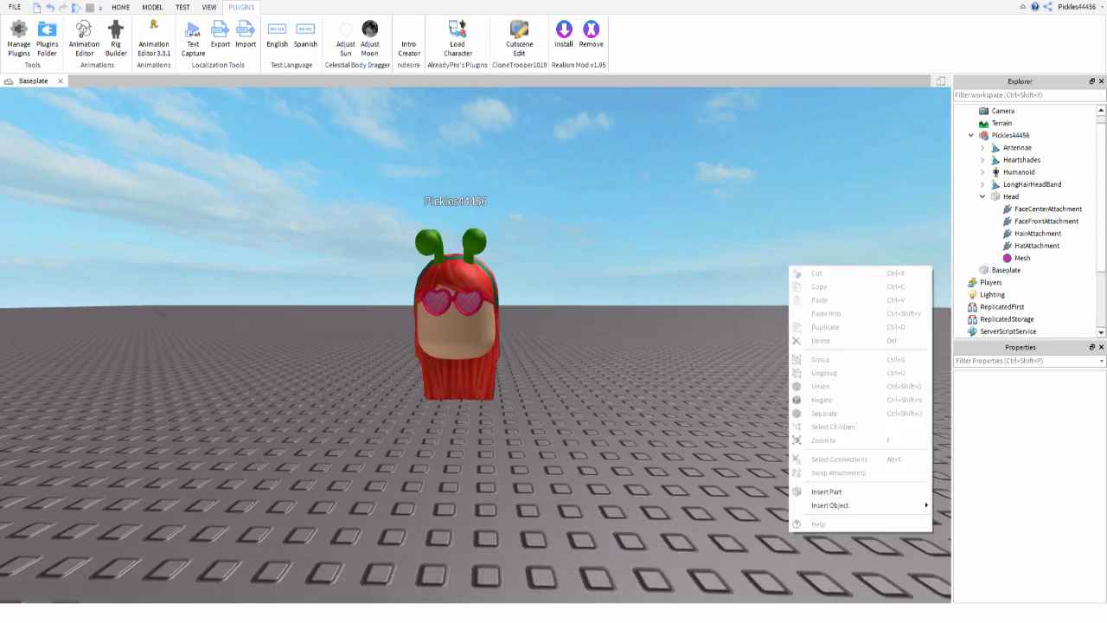
{"action": "right_click_drag", "start_coordinate": [785, 264], "coordinate": [804, 267]}
{"action": "key", "text": "a"}
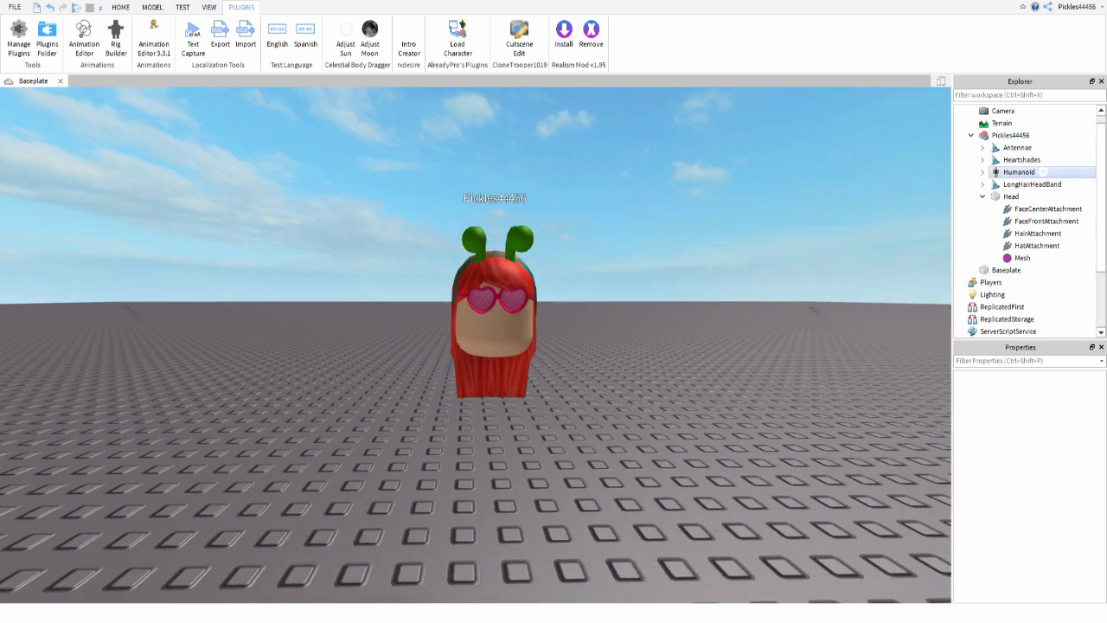
{"action": "left_click", "coordinate": [983, 197]}
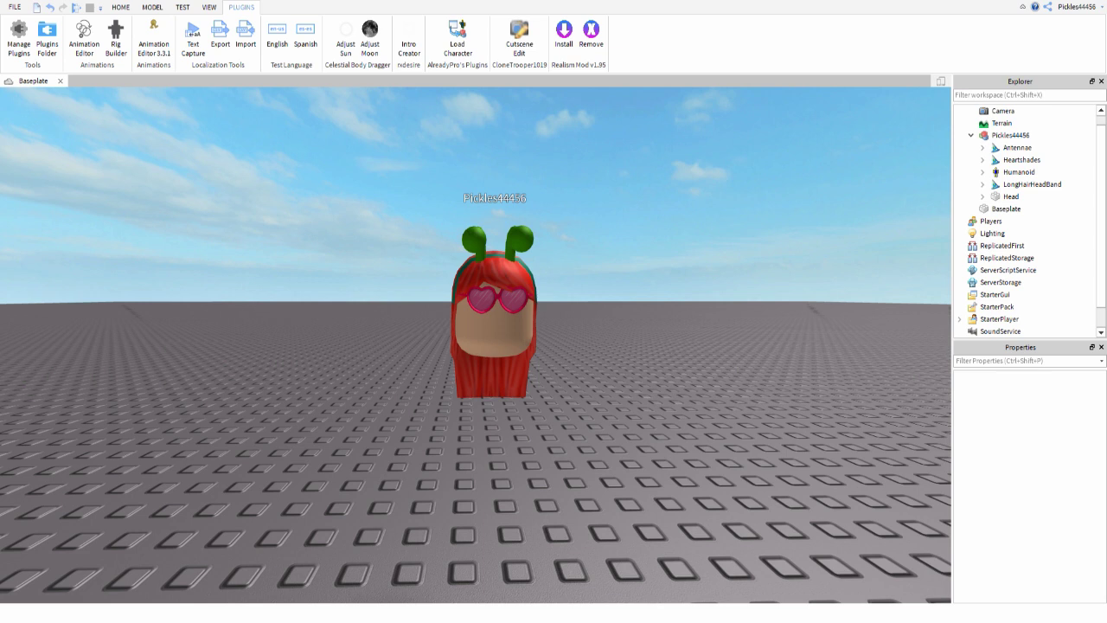
{"action": "left_click", "coordinate": [970, 136]}
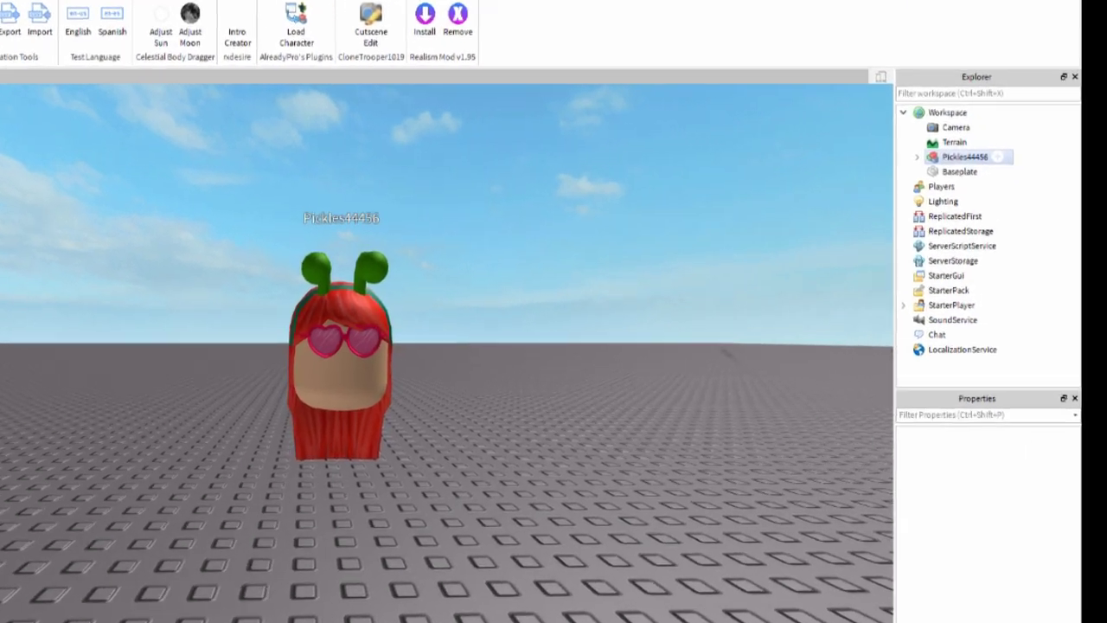
Step: Export the character model as an OBJ file named Pickles in the Desktop's Tutorial folder, and close the place without saving
{"action": "right_click", "coordinate": [1038, 147]}
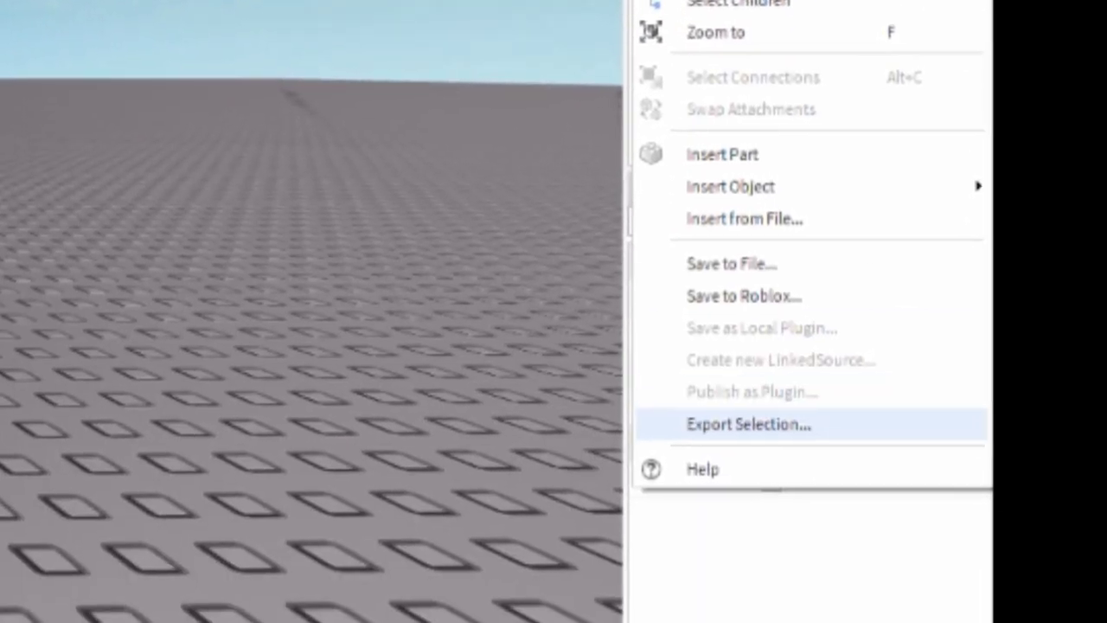
{"action": "left_click", "coordinate": [748, 424]}
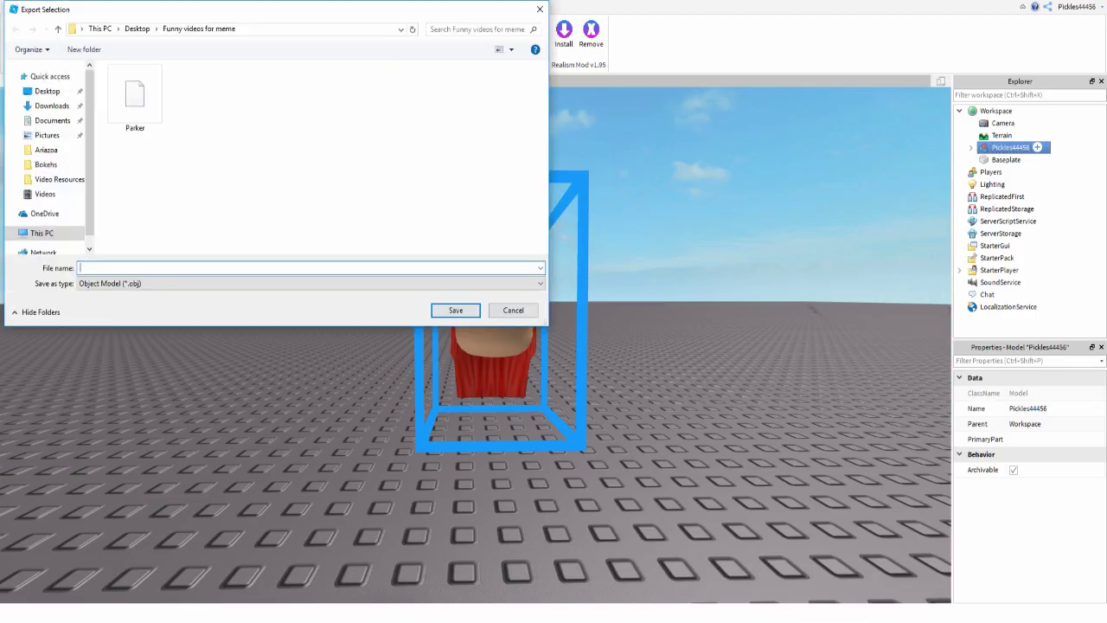
{"action": "left_click", "coordinate": [137, 29]}
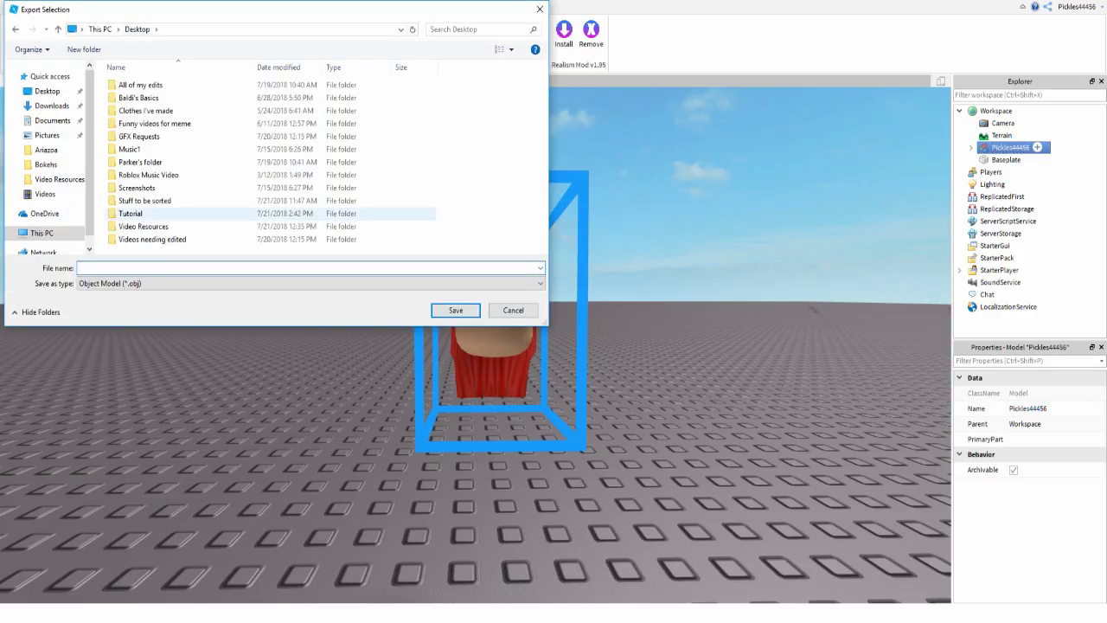
{"action": "double_click", "coordinate": [130, 212]}
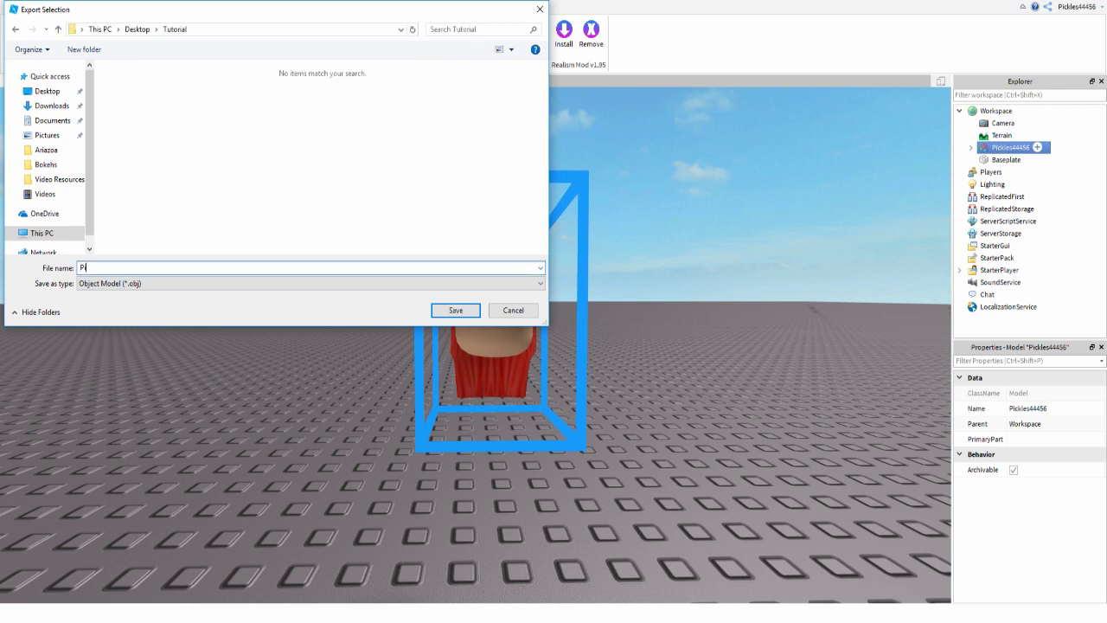
{"action": "type", "text": "Pickles"}
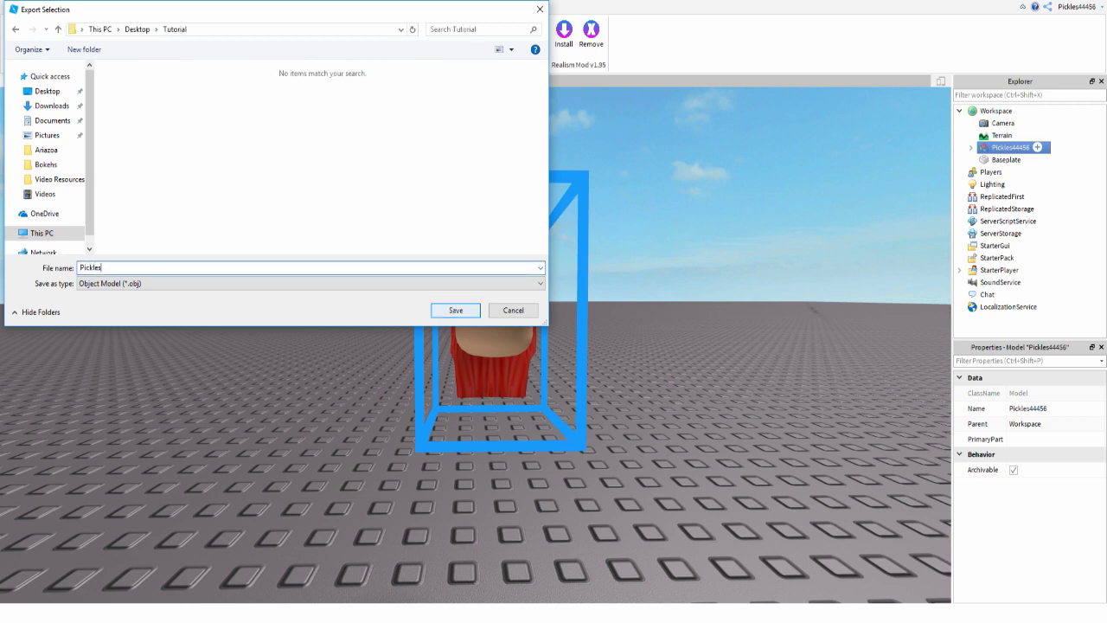
{"action": "left_click", "coordinate": [456, 310]}
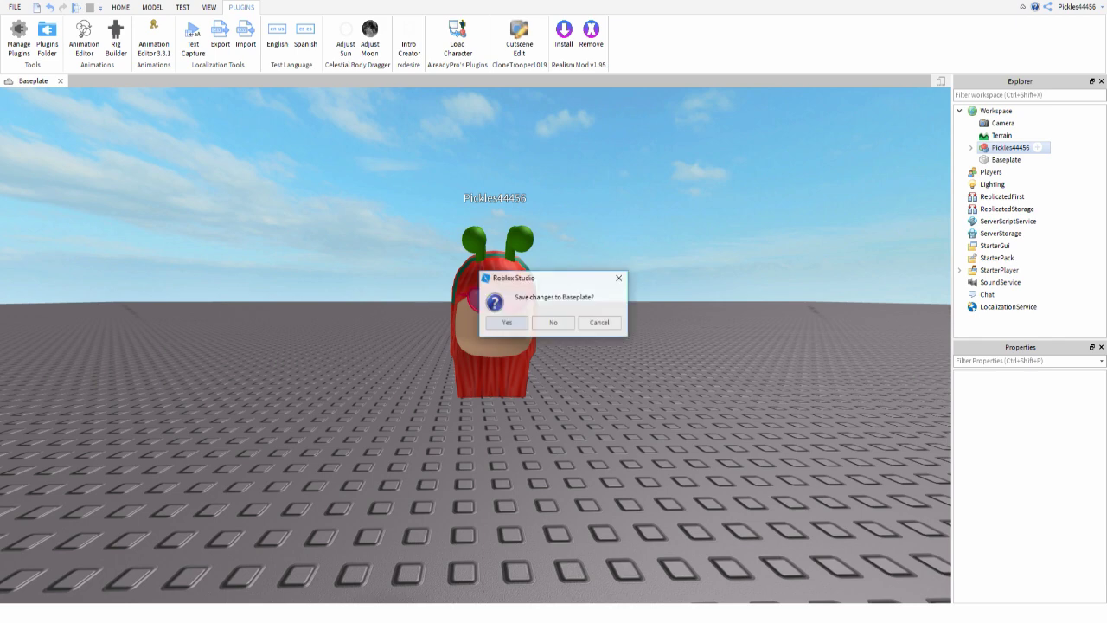
{"action": "left_click", "coordinate": [554, 324]}
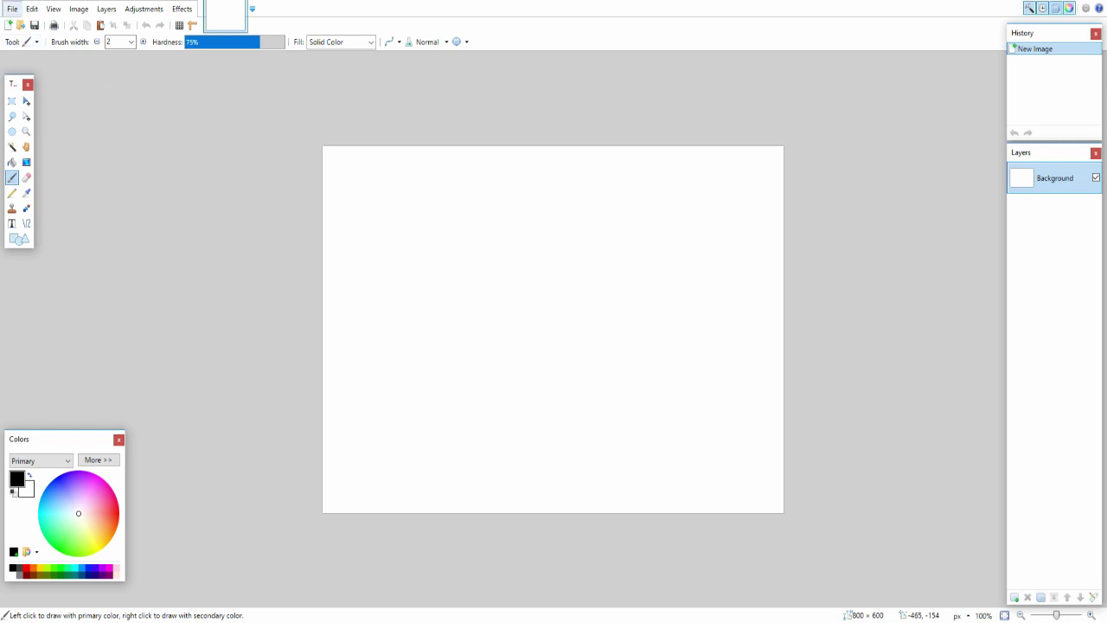
Step: Open the Pickles444561Tex texture image from the Tutorial folder
{"action": "left_click", "coordinate": [12, 9]}
{"action": "left_click", "coordinate": [12, 8]}
{"action": "left_click", "coordinate": [12, 9]}
{"action": "left_click", "coordinate": [32, 40]}
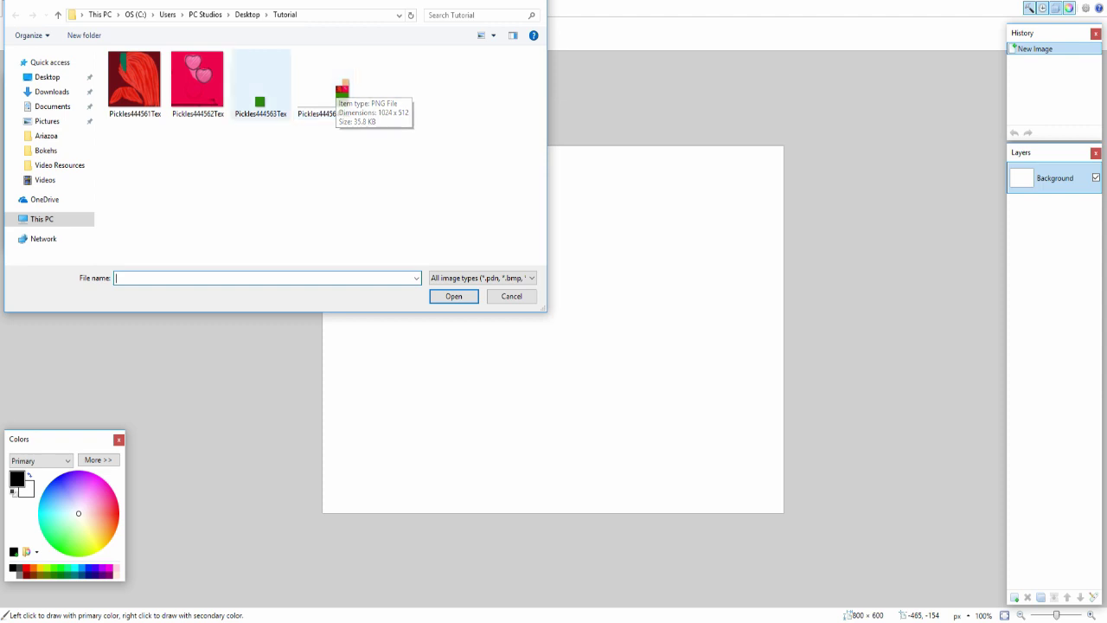
{"action": "left_click", "coordinate": [134, 80]}
{"action": "left_click", "coordinate": [453, 296]}
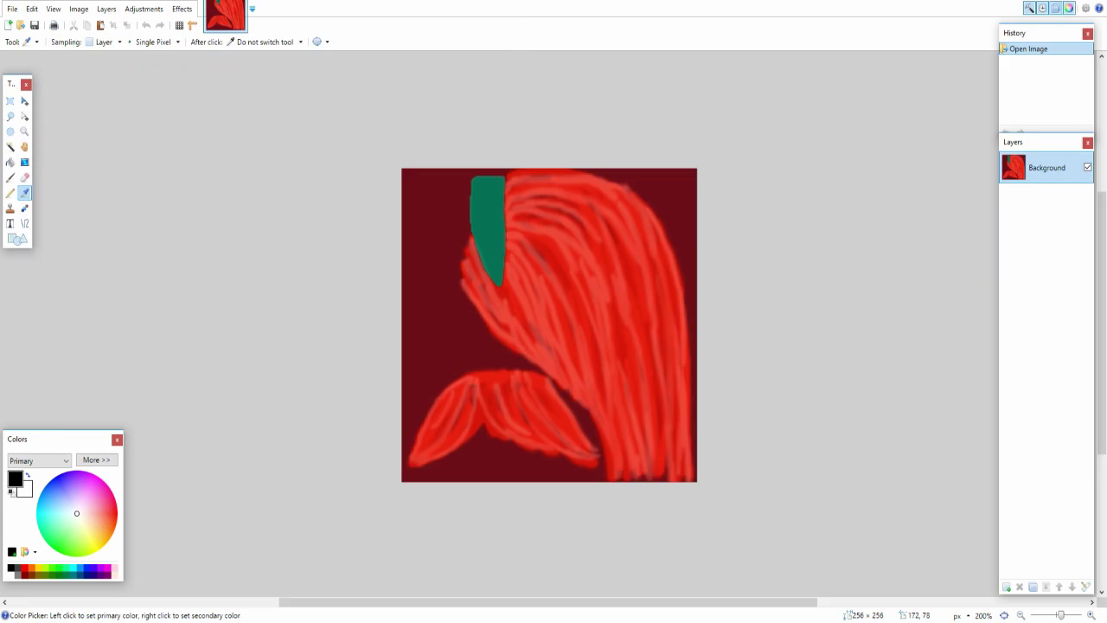
Step: Sample the bright red of the hair and paint over the texture around the green shape with a 60 px brush
{"action": "left_click", "coordinate": [599, 255]}
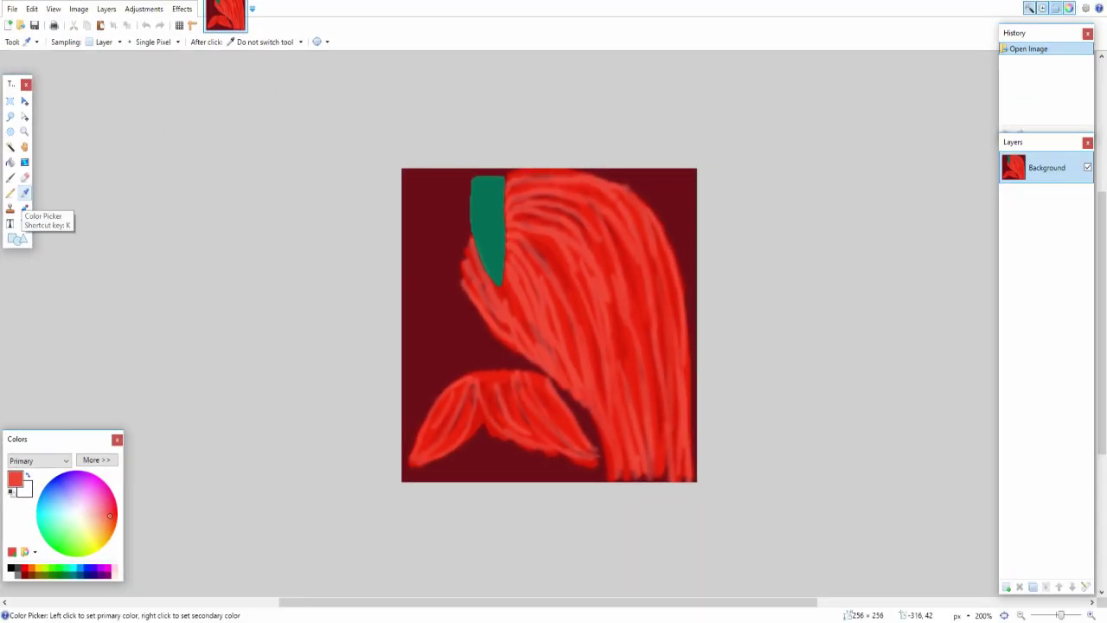
{"action": "left_click", "coordinate": [585, 275]}
{"action": "left_click", "coordinate": [582, 278]}
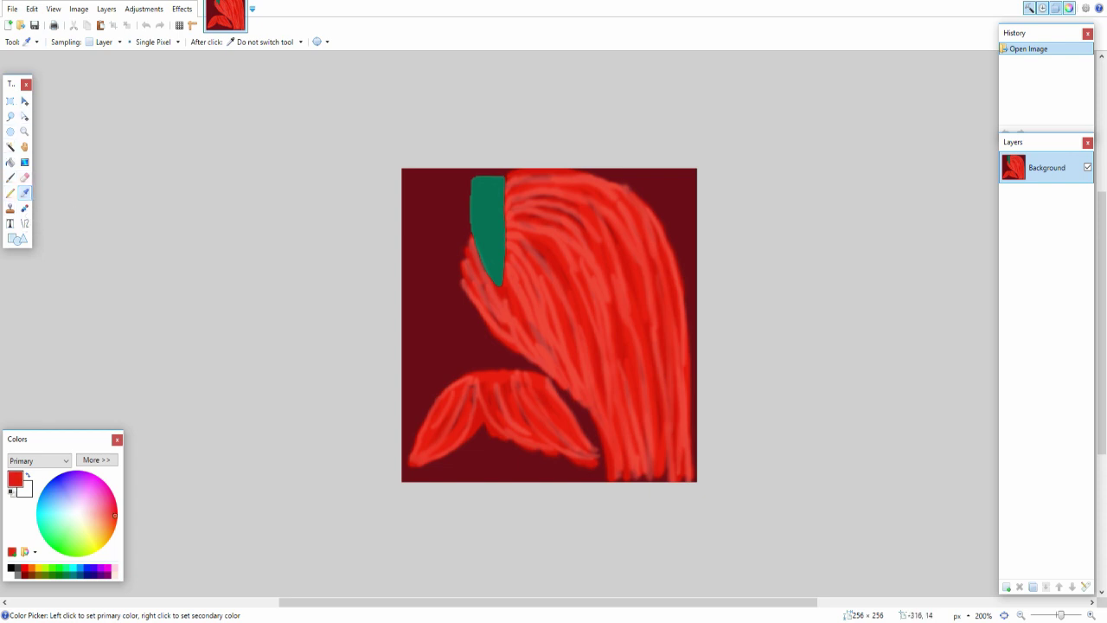
{"action": "left_click", "coordinate": [9, 178]}
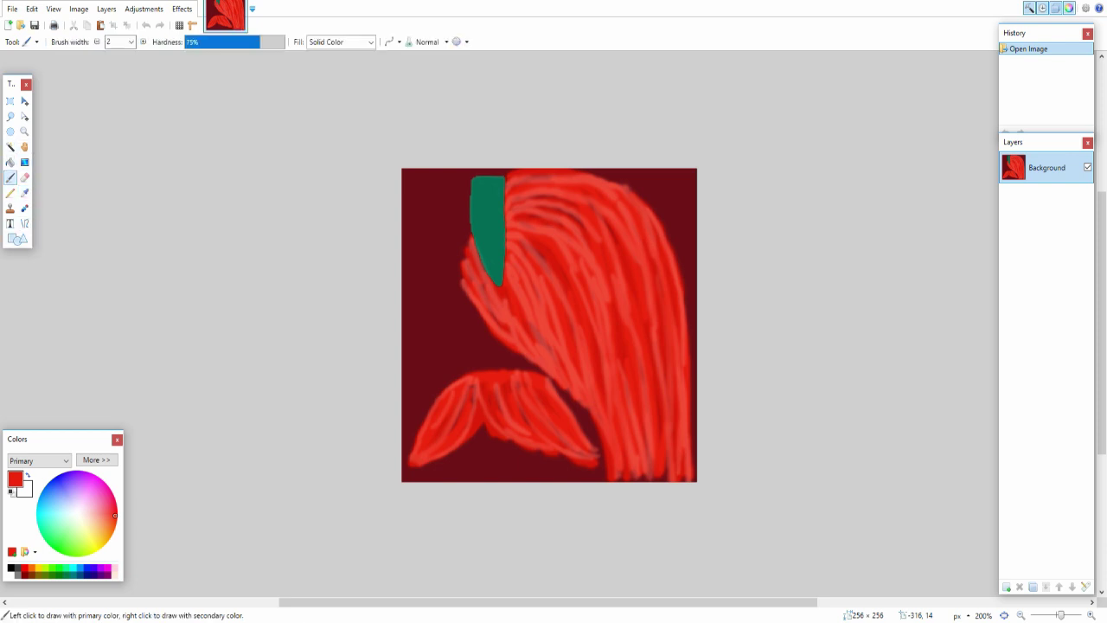
{"action": "left_click", "coordinate": [131, 42]}
{"action": "left_click", "coordinate": [124, 257]}
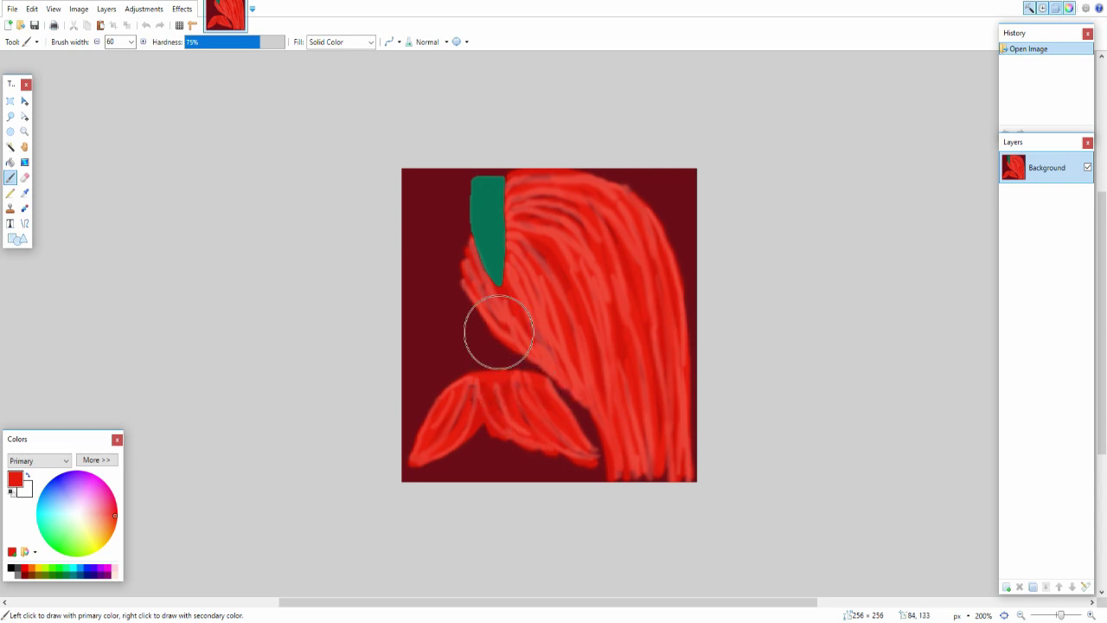
{"action": "mouse_move", "coordinate": [680, 546]}
{"action": "left_mouse_down"}
{"action": "mouse_move", "coordinate": [450, 484]}
{"action": "mouse_move", "coordinate": [449, 425]}
{"action": "mouse_move", "coordinate": [329, 388]}
{"action": "mouse_move", "coordinate": [462, 337]}
{"action": "mouse_move", "coordinate": [417, 338]}
{"action": "mouse_move", "coordinate": [482, 321]}
{"action": "mouse_move", "coordinate": [546, 338]}
{"action": "mouse_move", "coordinate": [554, 152]}
{"action": "mouse_move", "coordinate": [556, 217]}
{"action": "mouse_move", "coordinate": [544, 205]}
{"action": "mouse_move", "coordinate": [535, 240]}
{"action": "mouse_move", "coordinate": [667, 164]}
{"action": "mouse_move", "coordinate": [658, 177]}
{"action": "left_mouse_up"}
{"action": "mouse_move", "coordinate": [426, 426]}
{"action": "left_mouse_down"}
{"action": "mouse_move", "coordinate": [425, 296]}
{"action": "mouse_move", "coordinate": [435, 279]}
{"action": "mouse_move", "coordinate": [458, 296]}
{"action": "mouse_move", "coordinate": [480, 259]}
{"action": "left_mouse_up"}
Step: Set the brush width to 30 and cover the remaining hair strands and dark red along the green shape's edges
{"action": "left_click", "coordinate": [131, 41]}
{"action": "scroll", "coordinate": [124, 151], "scroll_direction": "up", "scroll_amount": 2}
{"action": "left_click", "coordinate": [124, 84]}
{"action": "left_click_drag", "start_coordinate": [439, 168], "coordinate": [515, 157]}
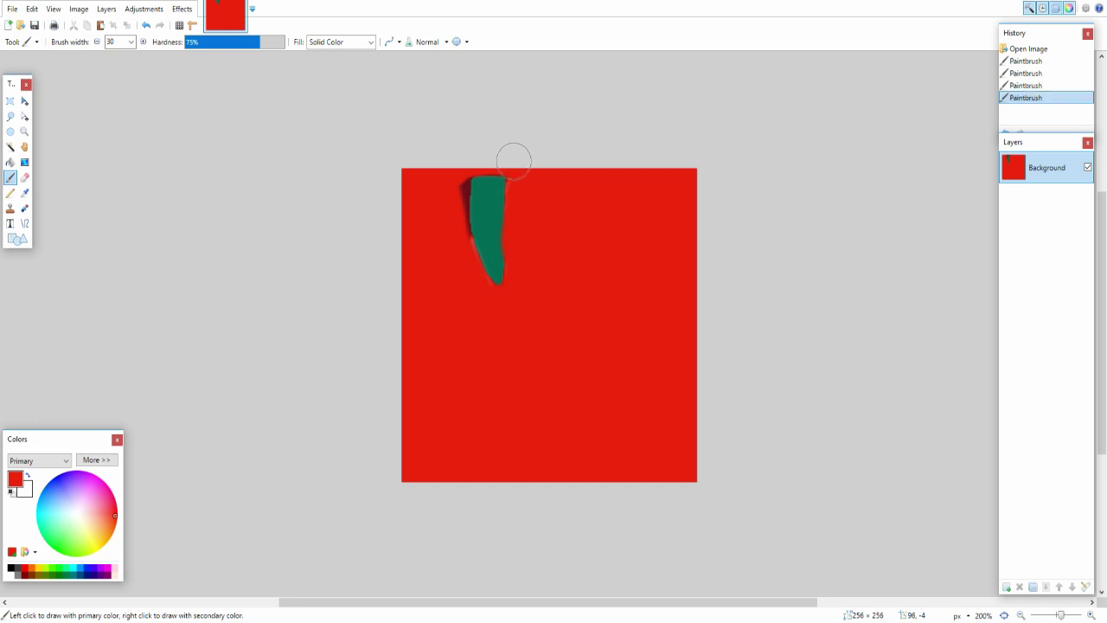
{"action": "left_click_drag", "start_coordinate": [451, 180], "coordinate": [453, 217]}
{"action": "left_click", "coordinate": [453, 216]}
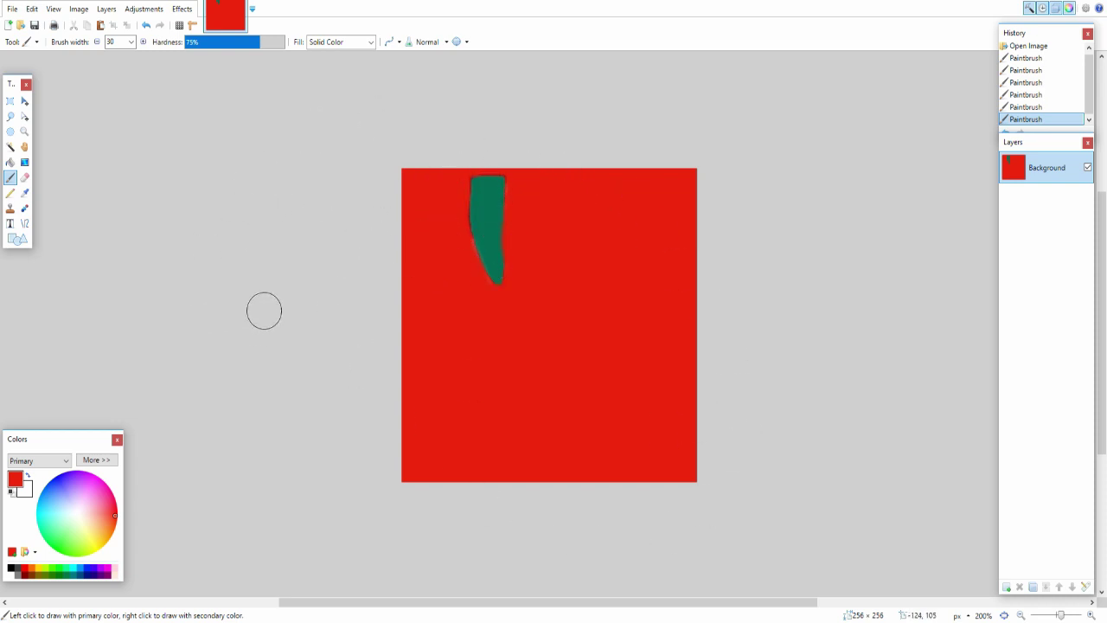
Step: Save the red hair texture over its original file with the auto-detect bit depth
{"action": "left_click", "coordinate": [12, 9]}
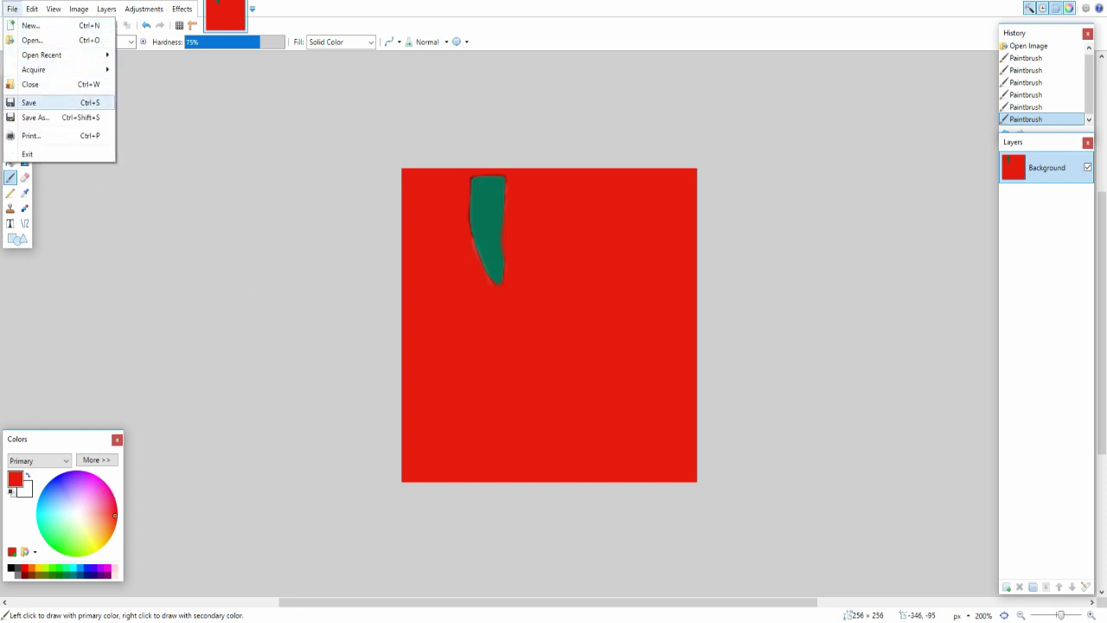
{"action": "left_click", "coordinate": [29, 102]}
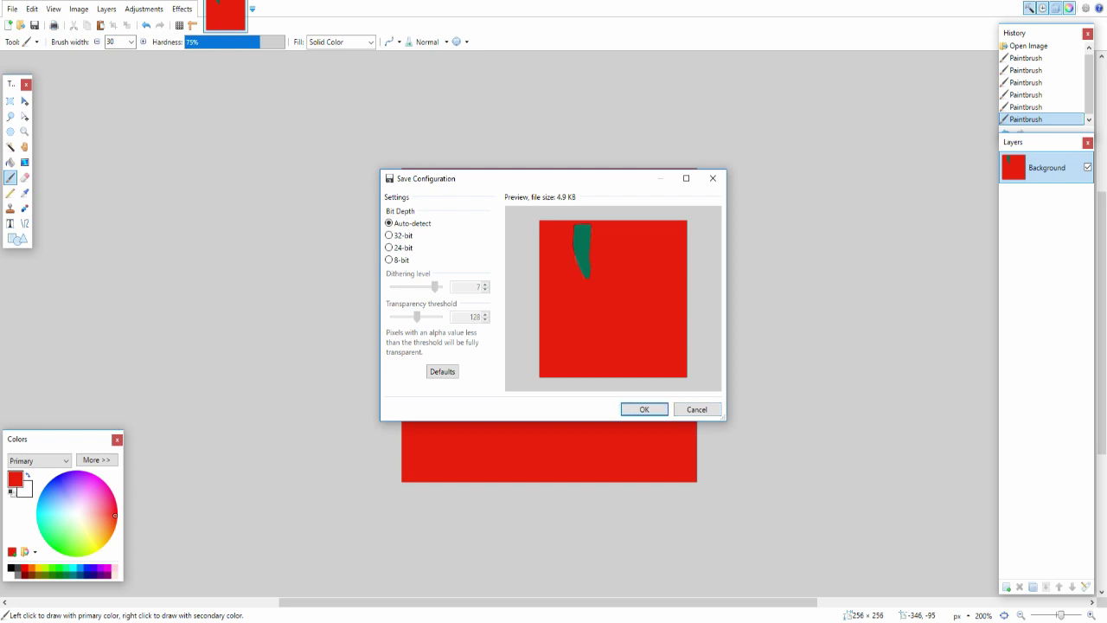
{"action": "key", "text": "Return"}
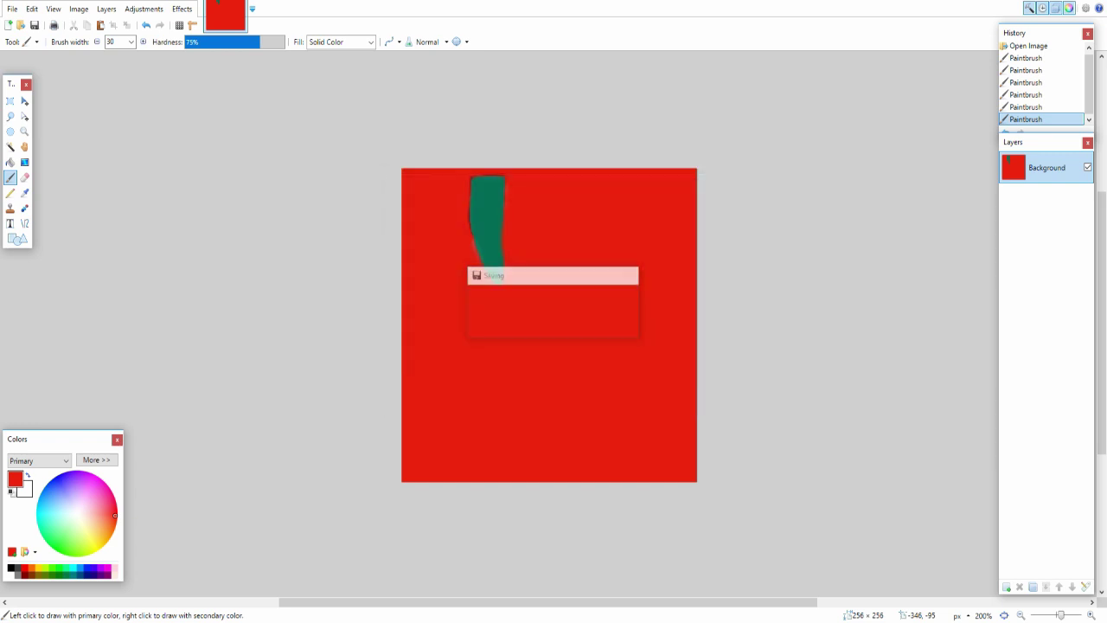
Step: Open the Pickles444562Tex texture image with the two pink hearts
{"action": "left_click", "coordinate": [12, 9]}
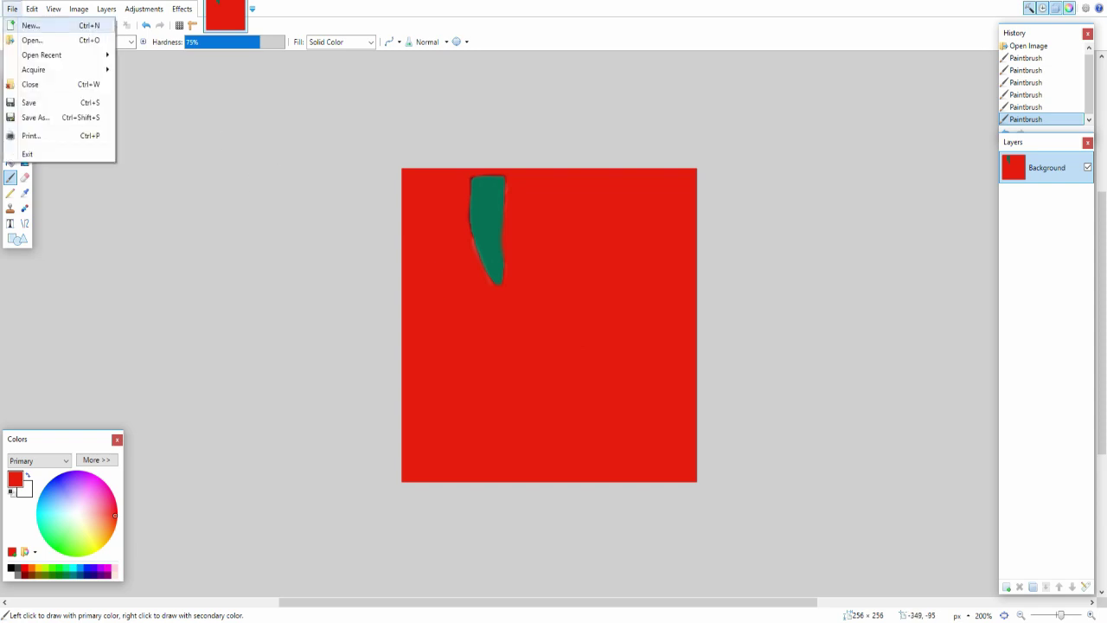
{"action": "left_click", "coordinate": [33, 41]}
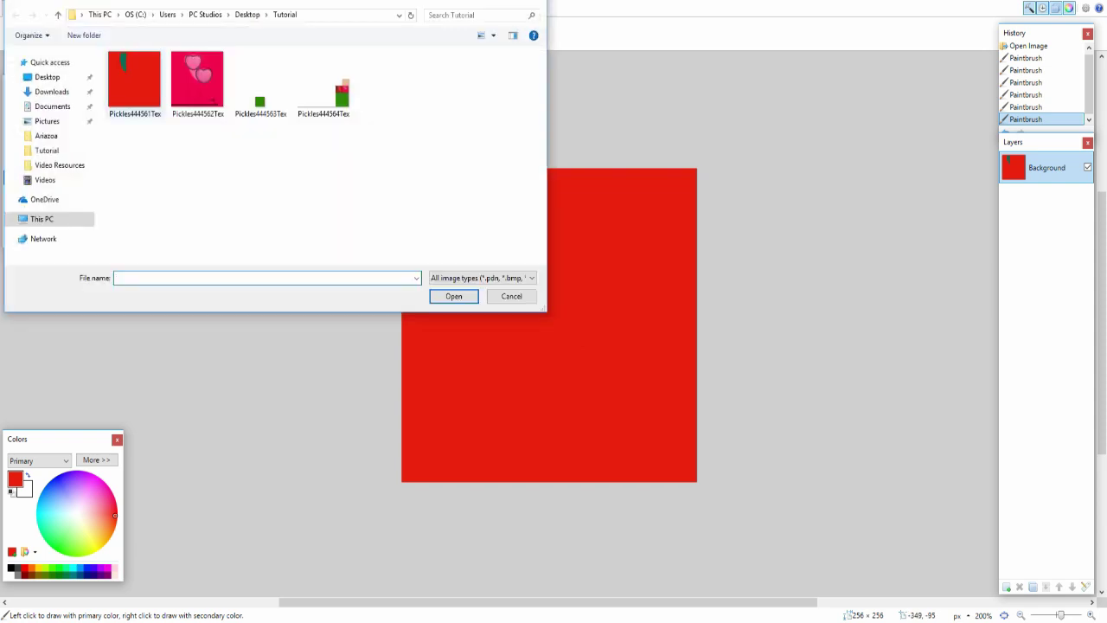
{"action": "left_click", "coordinate": [197, 85]}
{"action": "key", "text": "Return"}
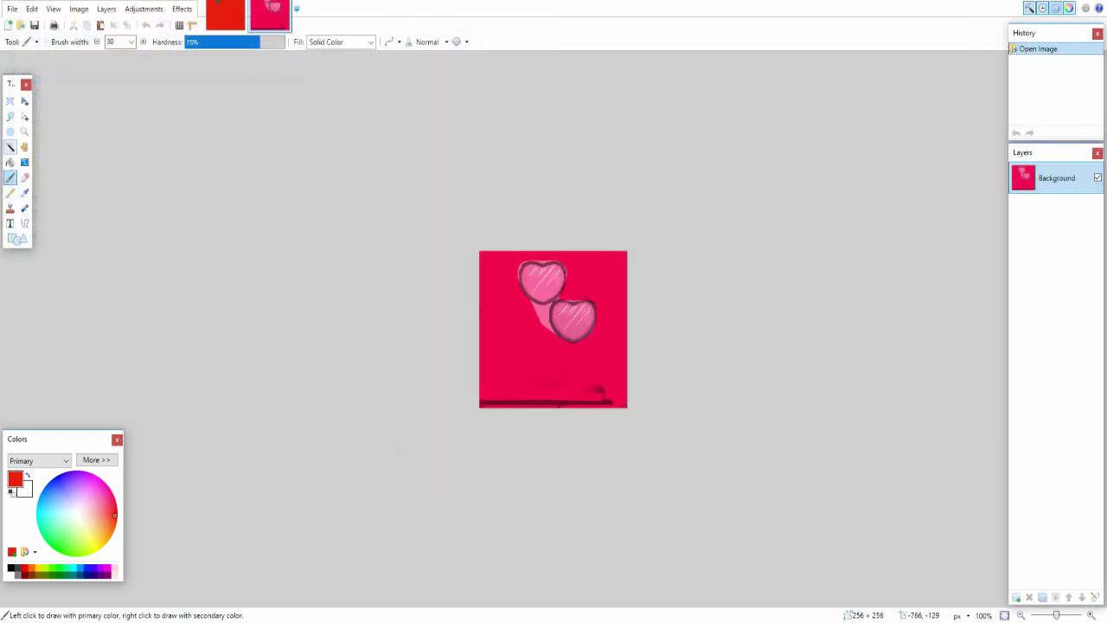
Step: Sample the pinkish-red background and paint over the smudges and shading around the hearts and above the dark bottom strip
{"action": "scroll", "coordinate": [568, 404], "scroll_direction": "up", "scroll_amount": 1, "text": "ctrl"}
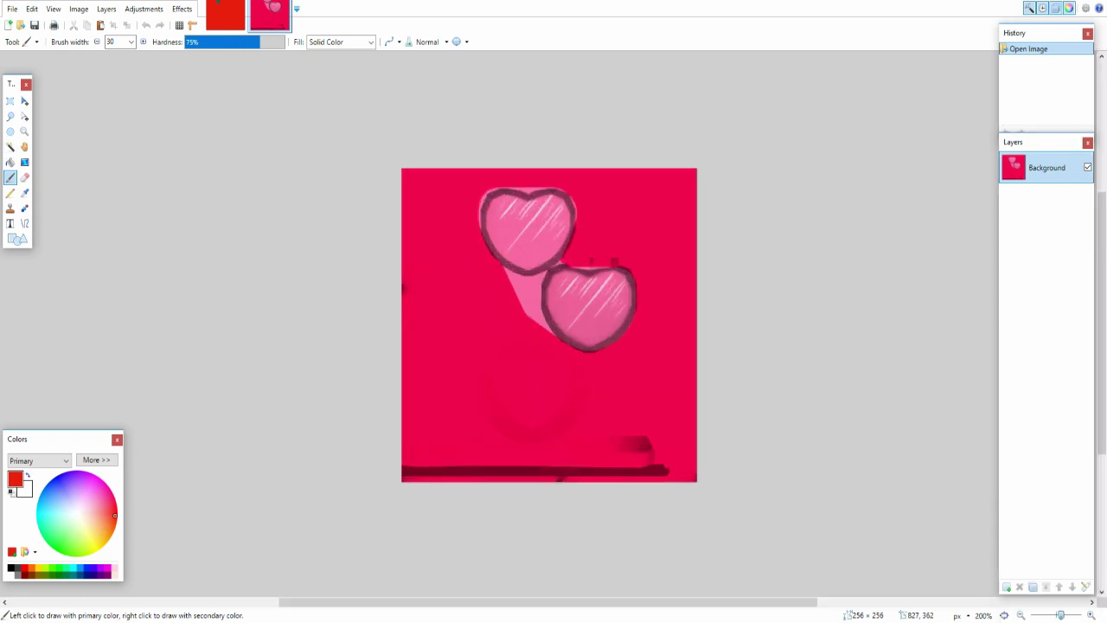
{"action": "left_click", "coordinate": [24, 192]}
{"action": "left_click", "coordinate": [491, 344]}
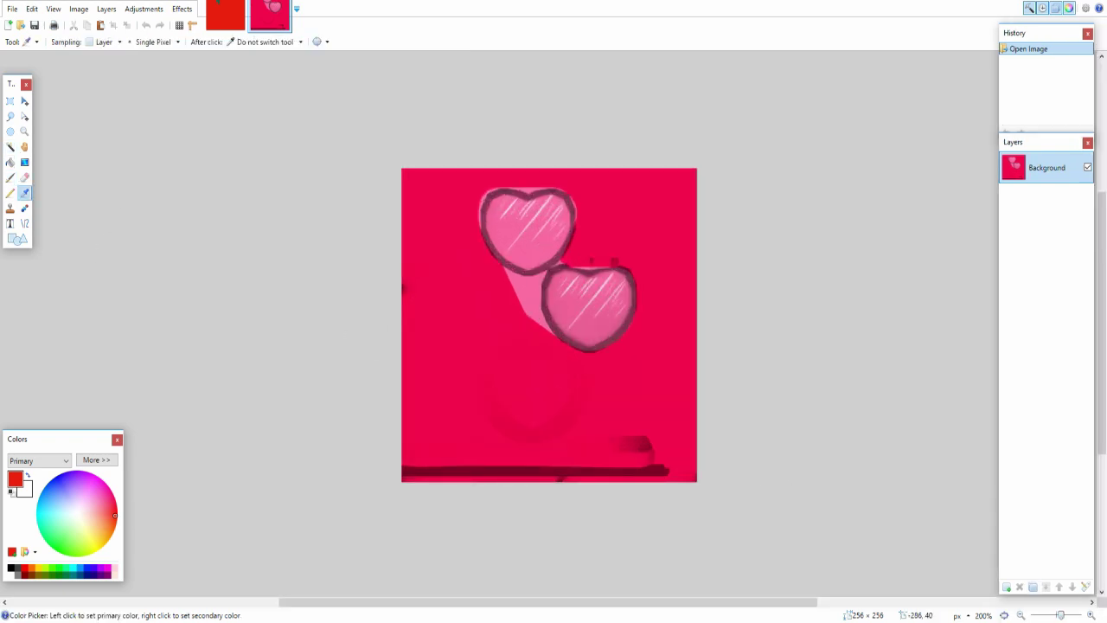
{"action": "left_click", "coordinate": [10, 178]}
{"action": "mouse_move", "coordinate": [396, 398]}
{"action": "left_mouse_down"}
{"action": "mouse_move", "coordinate": [563, 422]}
{"action": "mouse_move", "coordinate": [428, 418]}
{"action": "mouse_move", "coordinate": [410, 438]}
{"action": "mouse_move", "coordinate": [657, 440]}
{"action": "mouse_move", "coordinate": [641, 443]}
{"action": "mouse_move", "coordinate": [683, 427]}
{"action": "mouse_move", "coordinate": [492, 398]}
{"action": "mouse_move", "coordinate": [458, 364]}
{"action": "mouse_move", "coordinate": [641, 323]}
{"action": "left_mouse_up"}
{"action": "left_click_drag", "start_coordinate": [691, 492], "coordinate": [635, 502]}
{"action": "left_click_drag", "start_coordinate": [554, 493], "coordinate": [577, 497]}
Step: Sample the pink inside the lower heart and paint both hearts' interiors flat, covering the white highlights
{"action": "key", "text": "k"}
{"action": "left_click", "coordinate": [603, 319]}
{"action": "key", "text": "b"}
{"action": "left_click_drag", "start_coordinate": [605, 298], "coordinate": [573, 309]}
{"action": "mouse_move", "coordinate": [529, 241]}
{"action": "left_mouse_down"}
{"action": "mouse_move", "coordinate": [516, 246]}
{"action": "mouse_move", "coordinate": [510, 207]}
{"action": "left_mouse_up"}
Step: Sample the dark mauve from the upper heart's outline as the primary color
{"action": "left_click", "coordinate": [25, 193]}
{"action": "left_click", "coordinate": [487, 202]}
{"action": "left_click", "coordinate": [11, 147]}
{"action": "left_click", "coordinate": [495, 218]}
{"action": "key", "text": "ctrl+z"}
Step: Reduce the brush width to 7 and retrace the outlines of both hearts in the sampled dark mauve
{"action": "scroll", "coordinate": [548, 322], "scroll_direction": "up", "scroll_amount": 3, "text": "ctrl"}
{"action": "left_click", "coordinate": [10, 177]}
{"action": "left_click", "coordinate": [97, 41]}
{"action": "mouse_move", "coordinate": [541, 281]}
{"action": "left_mouse_down"}
{"action": "mouse_move", "coordinate": [688, 381]}
{"action": "mouse_move", "coordinate": [606, 181]}
{"action": "mouse_move", "coordinate": [540, 281]}
{"action": "left_mouse_up"}
{"action": "scroll", "coordinate": [536, 259], "scroll_direction": "up", "scroll_amount": 3}
{"action": "mouse_move", "coordinate": [499, 228]}
{"action": "left_mouse_down"}
{"action": "mouse_move", "coordinate": [601, 250]}
{"action": "mouse_move", "coordinate": [499, 415]}
{"action": "left_mouse_up"}
{"action": "mouse_move", "coordinate": [496, 229]}
{"action": "left_mouse_down"}
{"action": "mouse_move", "coordinate": [465, 218]}
{"action": "mouse_move", "coordinate": [492, 414]}
{"action": "left_mouse_up"}
{"action": "scroll", "coordinate": [961, 551], "scroll_direction": "down", "scroll_amount": 4, "text": "ctrl"}
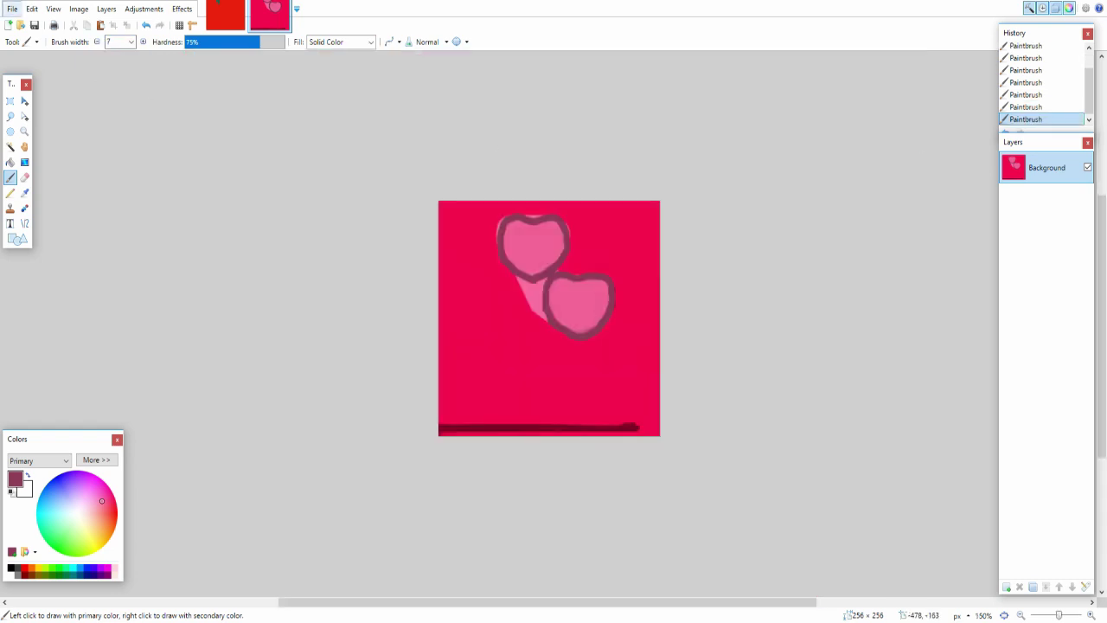
Step: Save the heart texture over its original file with the auto-detect bit depth
{"action": "left_click", "coordinate": [12, 9]}
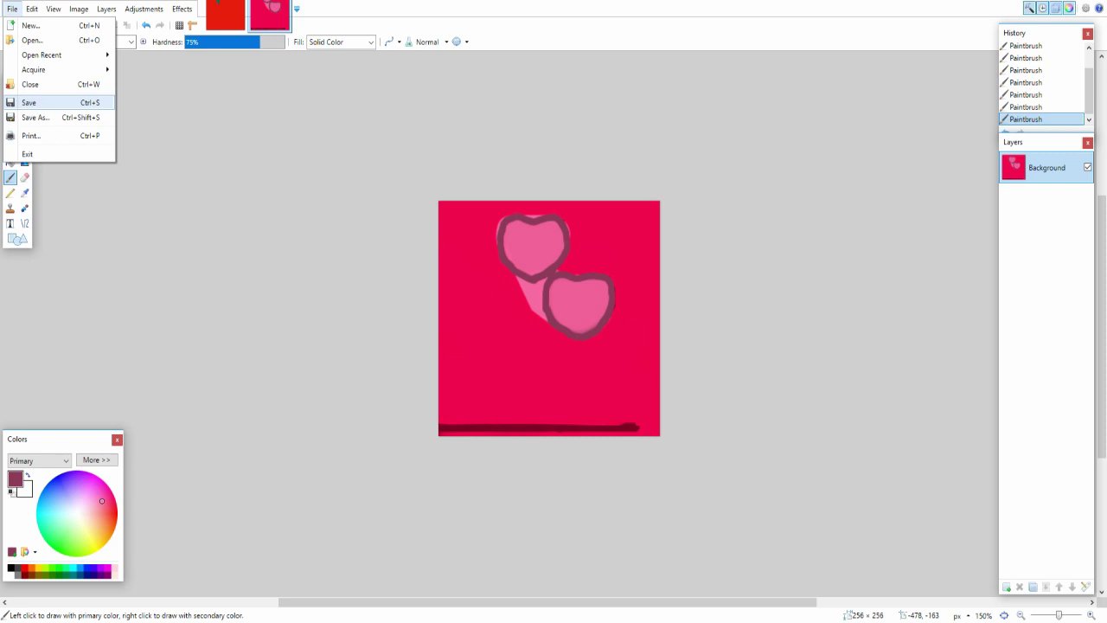
{"action": "left_click", "coordinate": [30, 102]}
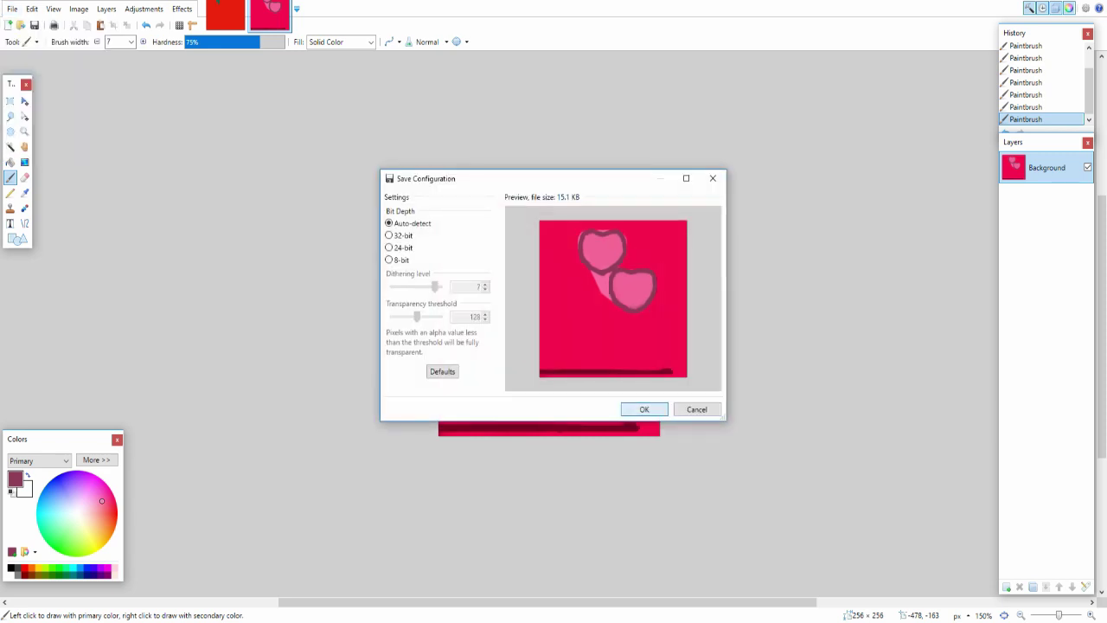
{"action": "key", "text": "Return"}
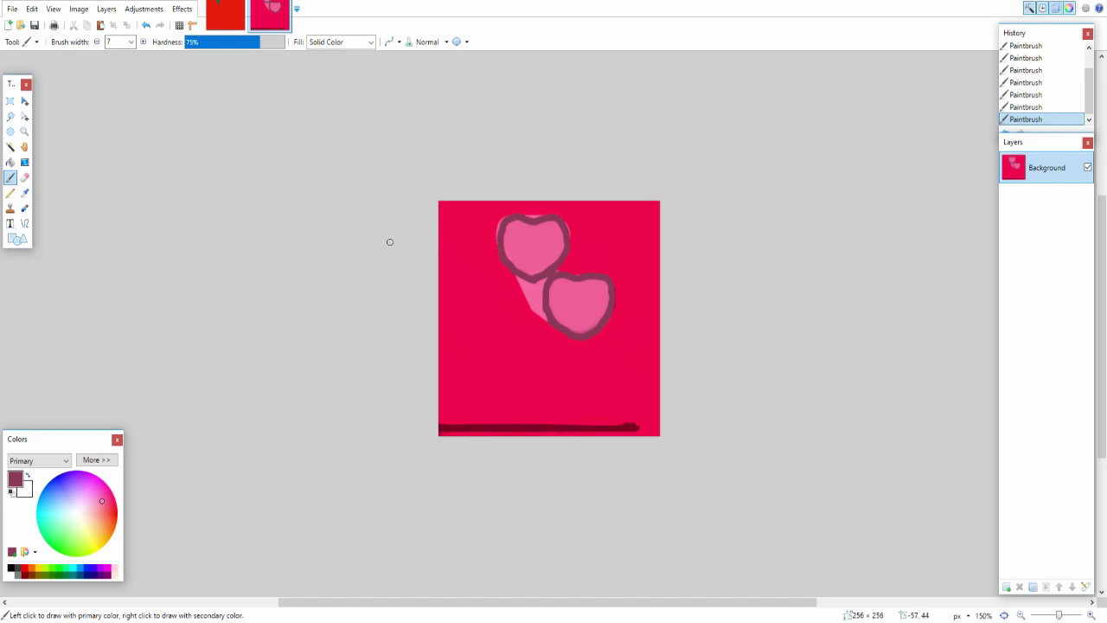
Step: Open the Pickles444563Tex image from the Tutorial folder and examine the small green texture up close
{"action": "left_click", "coordinate": [12, 8]}
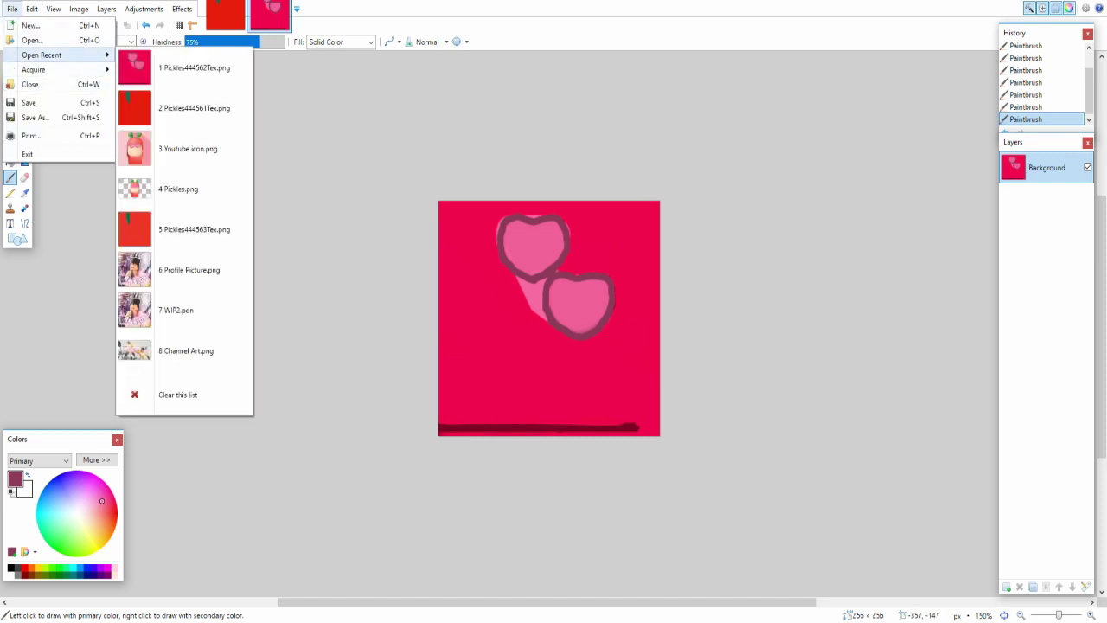
{"action": "left_click", "coordinate": [31, 40]}
{"action": "double_click", "coordinate": [260, 84]}
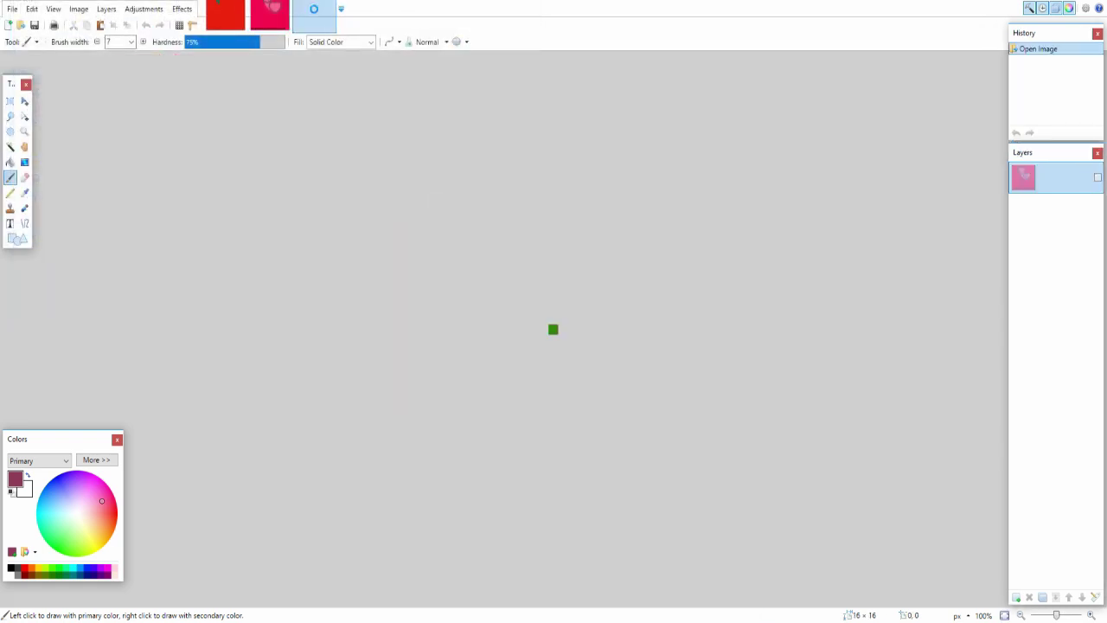
{"action": "scroll", "coordinate": [553, 329], "scroll_direction": "up", "scroll_amount": 12, "text": "ctrl"}
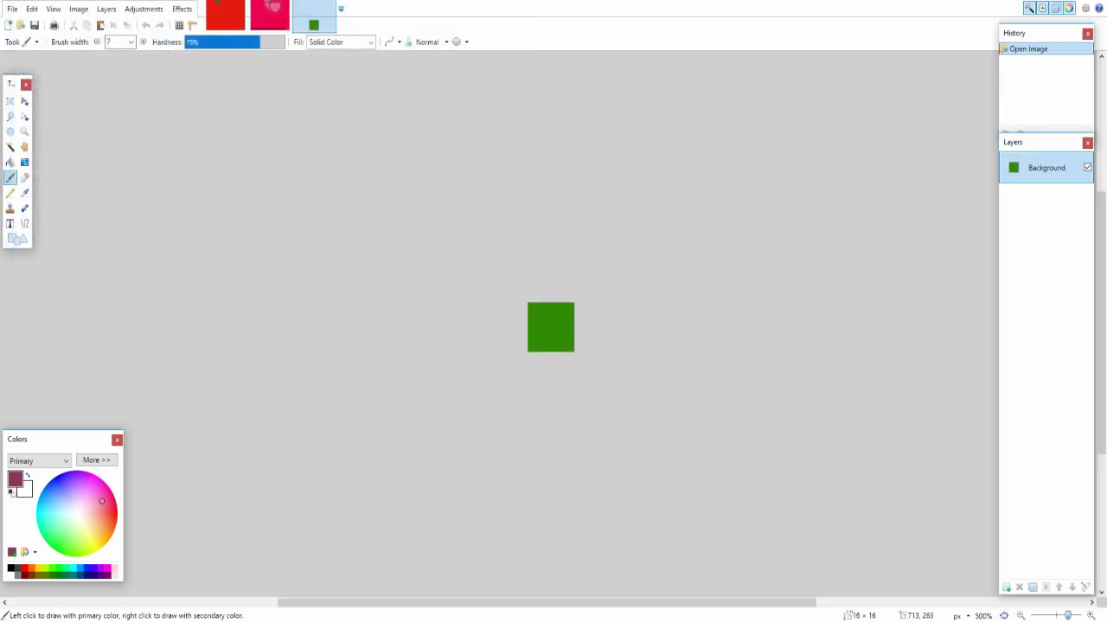
{"action": "scroll", "coordinate": [553, 329], "scroll_direction": "down", "scroll_amount": 1, "text": "ctrl"}
{"action": "left_click_drag", "start_coordinate": [1080, 615], "coordinate": [1065, 615]}
Step: Close all three open texture images and close paint.net
{"action": "key", "text": "ctrl+w"}
{"action": "key", "text": "ctrl+w"}
{"action": "key", "text": "ctrl+w"}
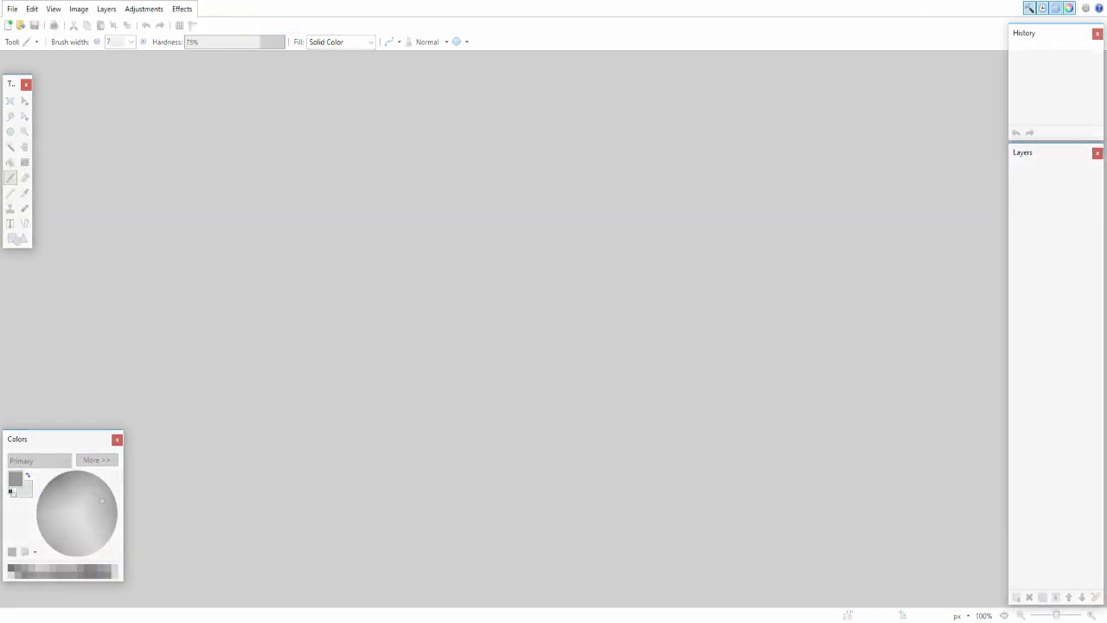
{"action": "left_click", "coordinate": [1095, 1]}
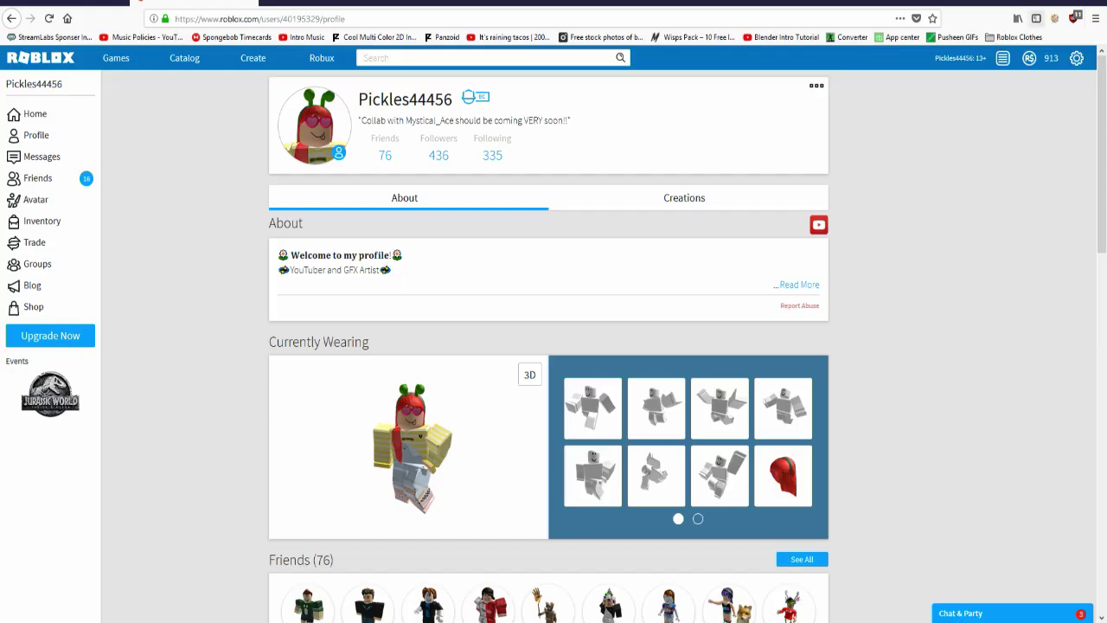
Step: Switch to Blender, dismiss the splash screen and delete the default cube
{"action": "left_click", "coordinate": [441, 622]}
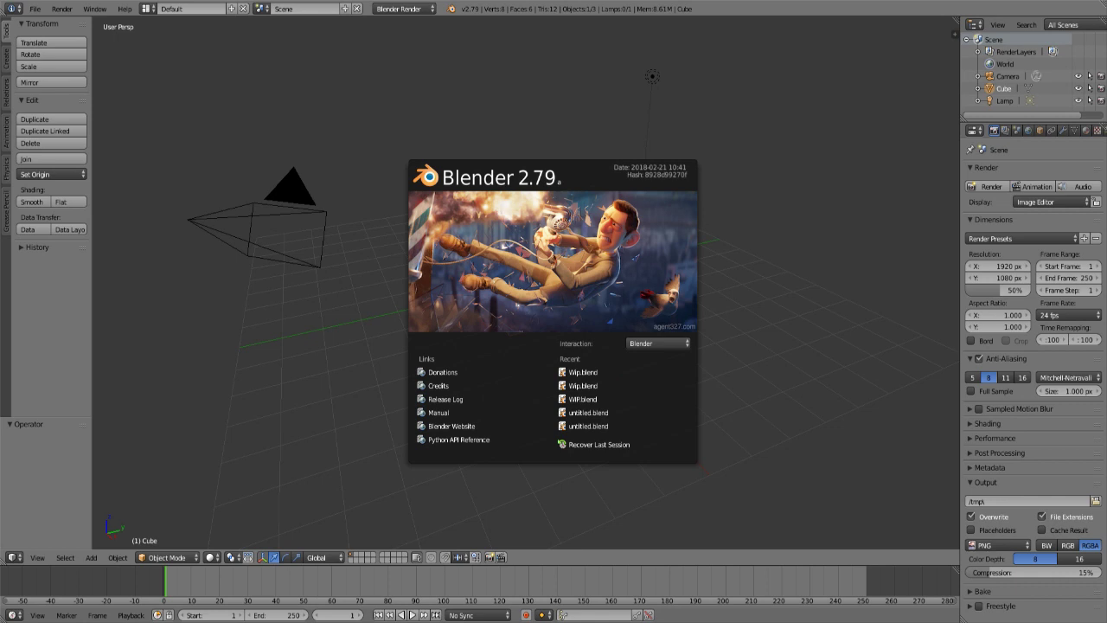
{"action": "key", "text": "Escape"}
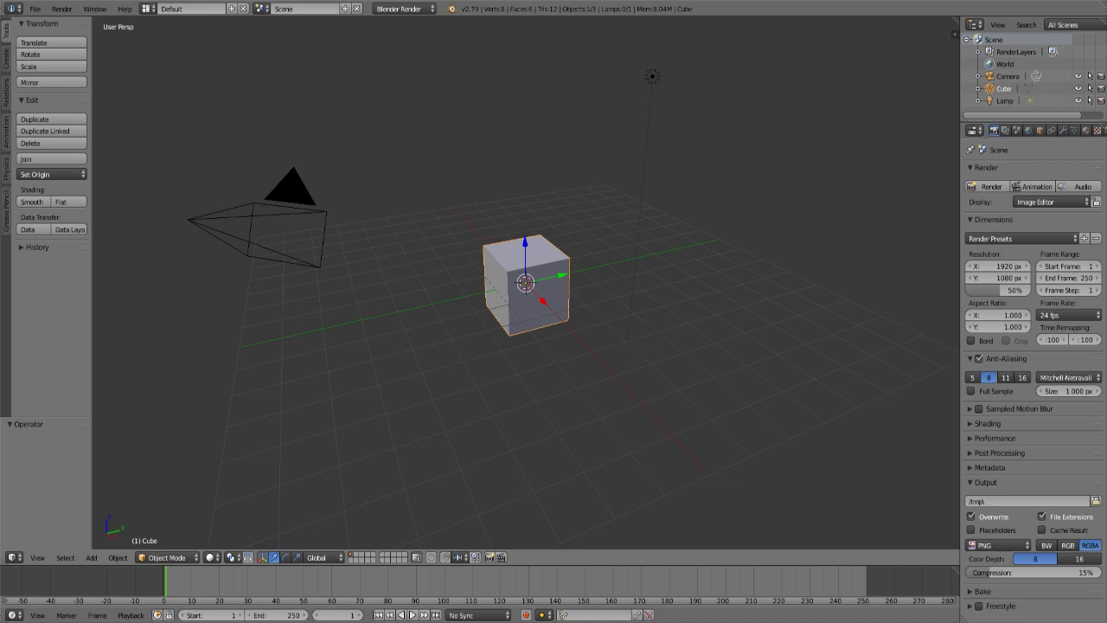
{"action": "key", "text": "x"}
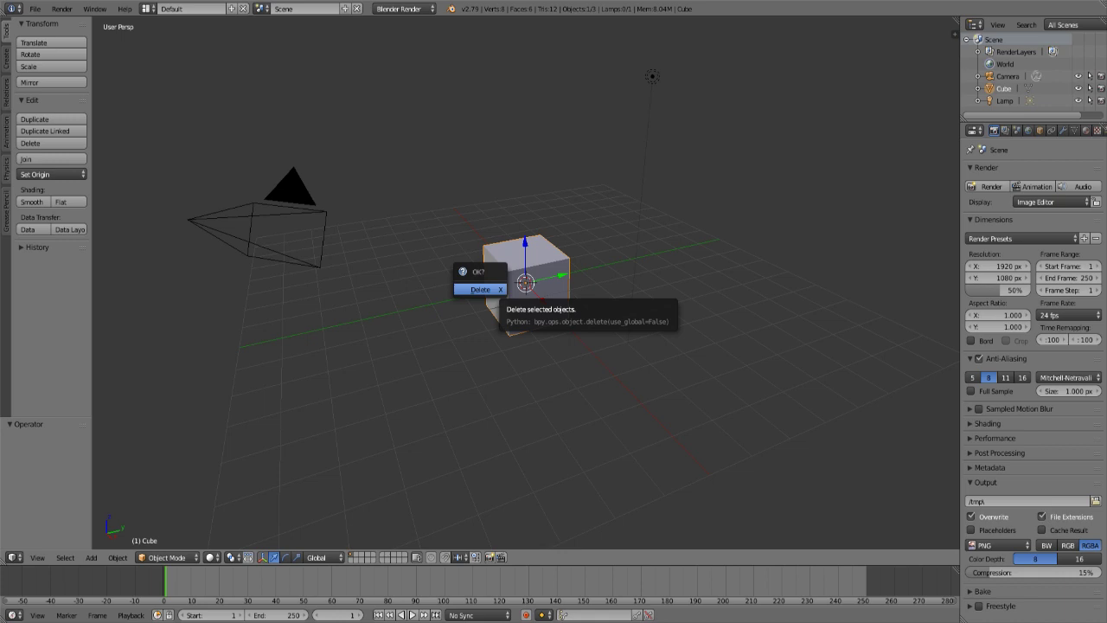
{"action": "left_click", "coordinate": [481, 289]}
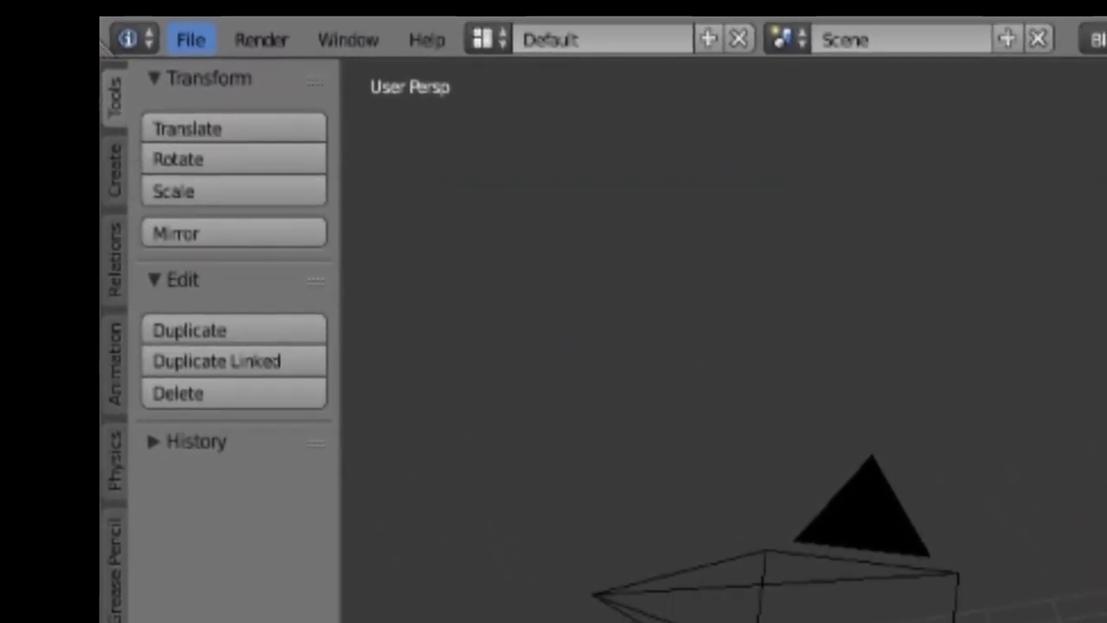
Step: Import Pickles.obj from the Desktop's Tutorial folder as a Wavefront OBJ
{"action": "left_click", "coordinate": [178, 1]}
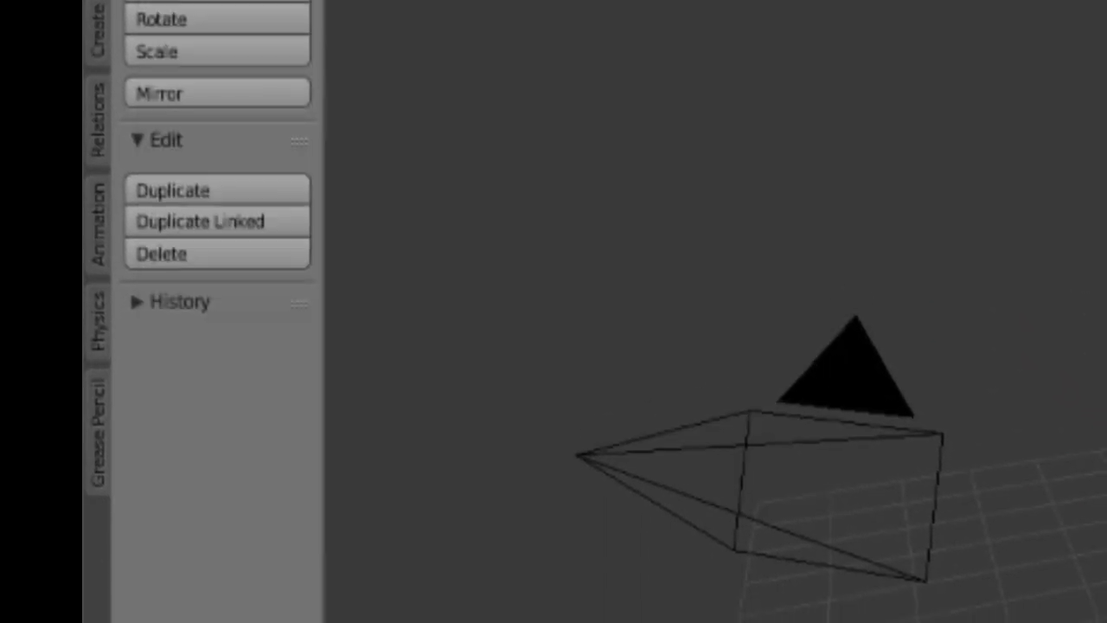
{"action": "left_click", "coordinate": [177, 1]}
{"action": "mouse_move", "coordinate": [212, 446]}
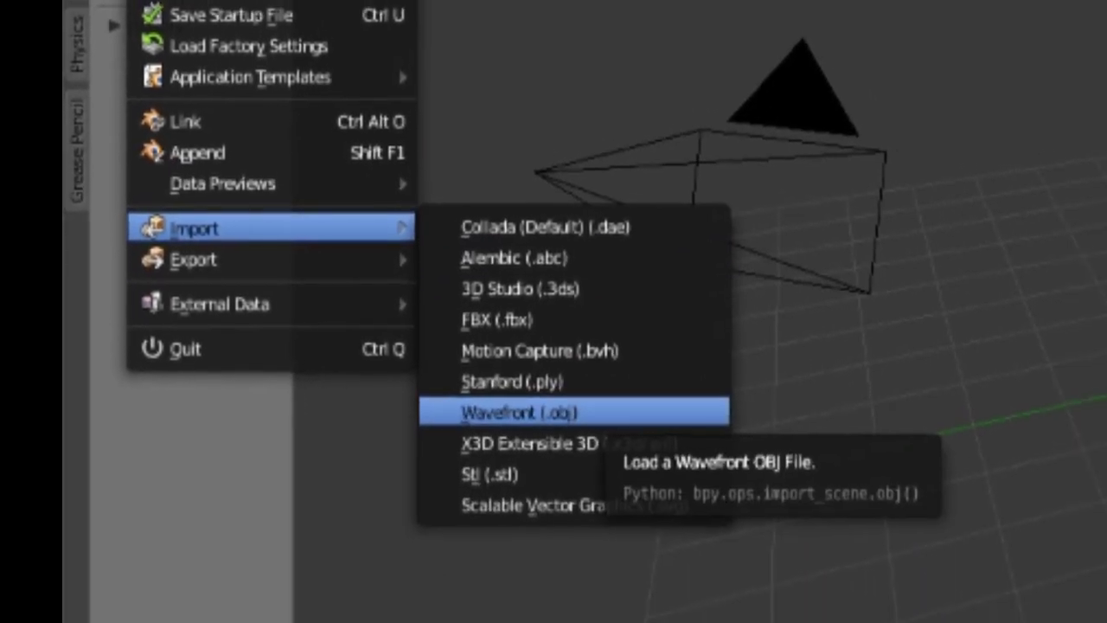
{"action": "left_click", "coordinate": [337, 359]}
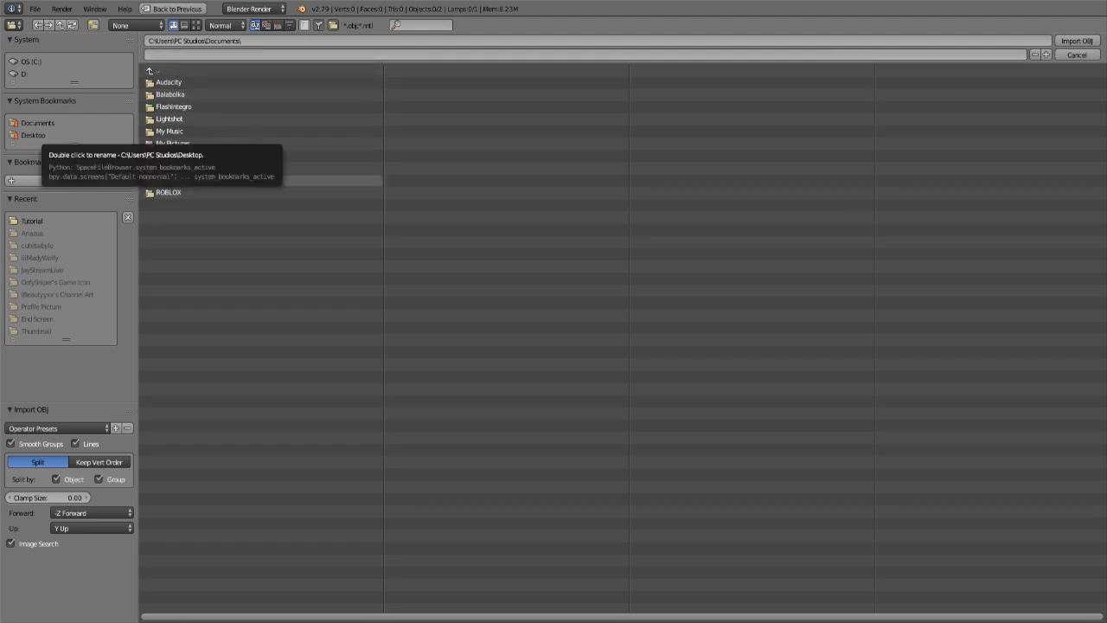
{"action": "left_click", "coordinate": [33, 135]}
{"action": "double_click", "coordinate": [182, 205]}
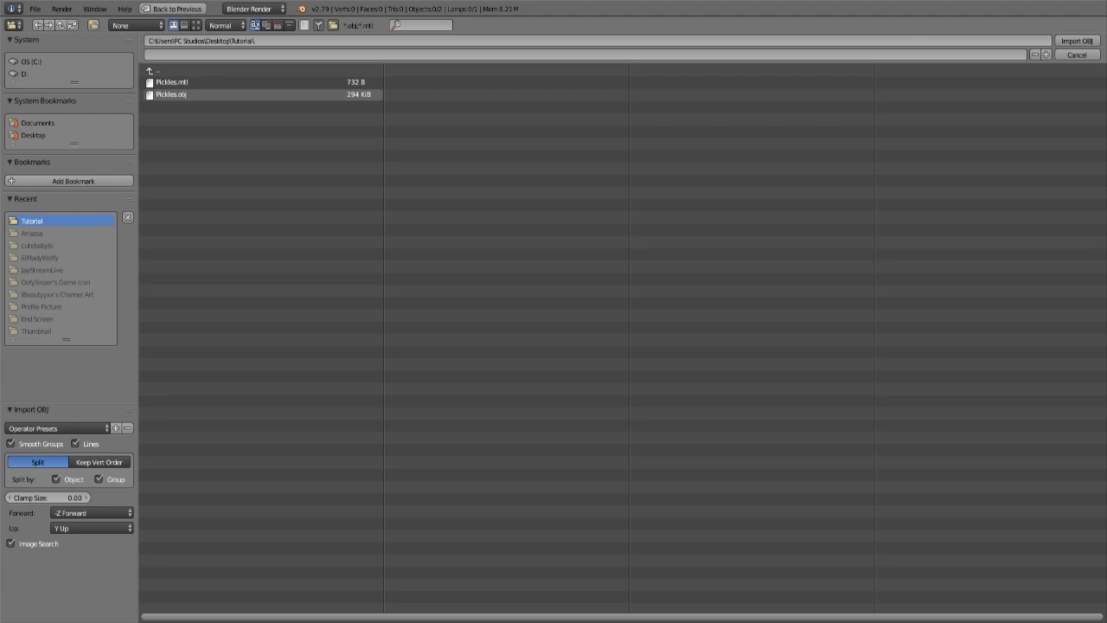
{"action": "left_click", "coordinate": [199, 95]}
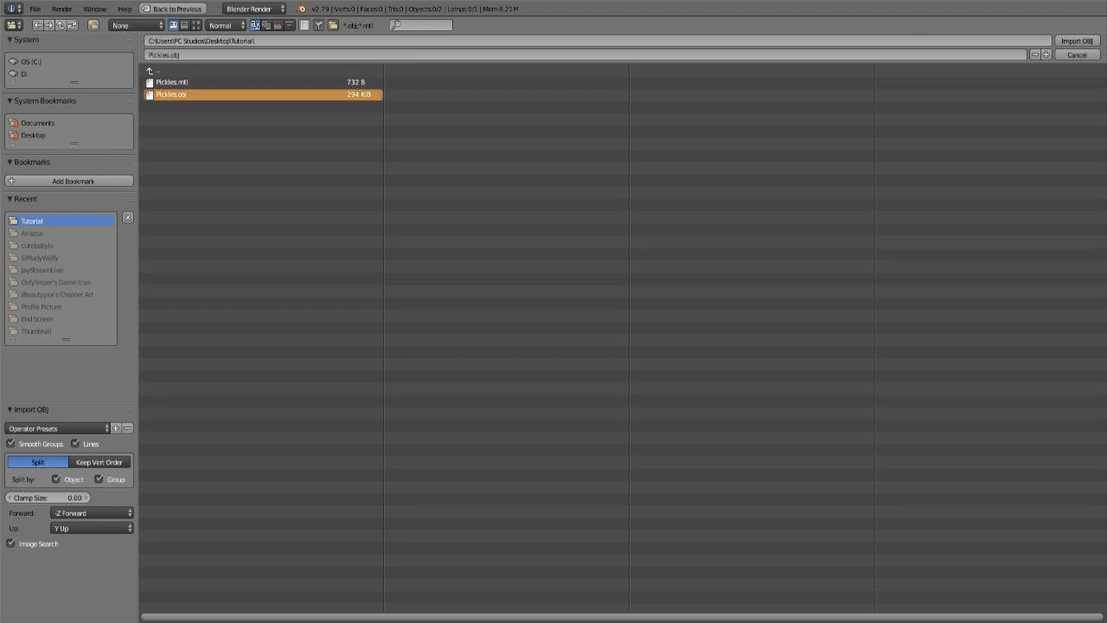
{"action": "key", "text": "Return"}
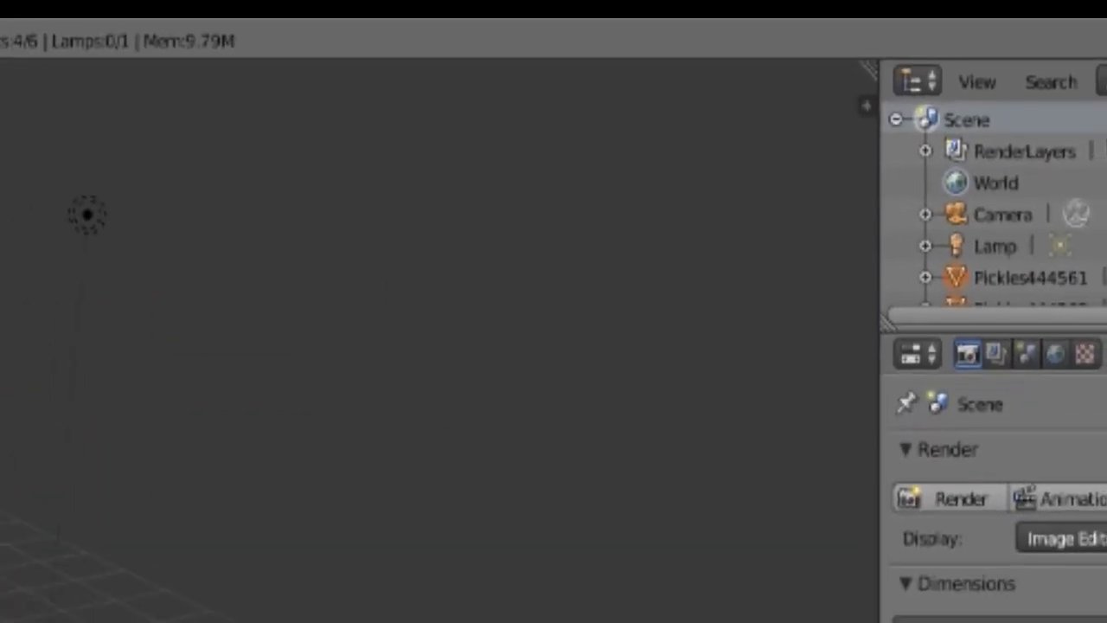
Step: Enable Textured Solid and Ambient Occlusion in the 3D view's shading settings
{"action": "key", "text": "n"}
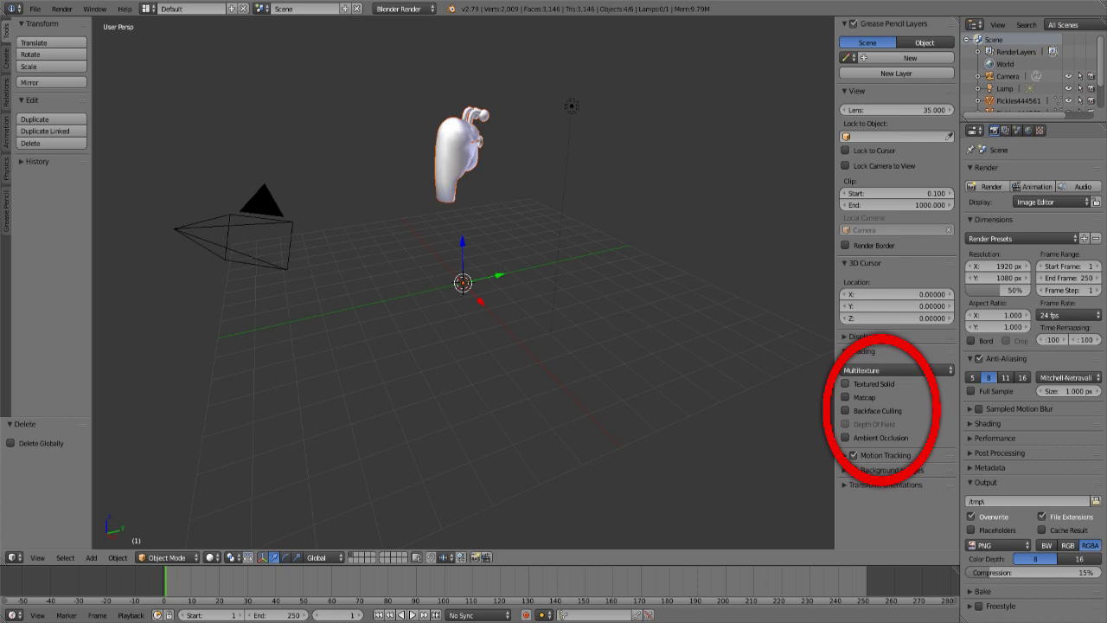
{"action": "left_click", "coordinate": [846, 383]}
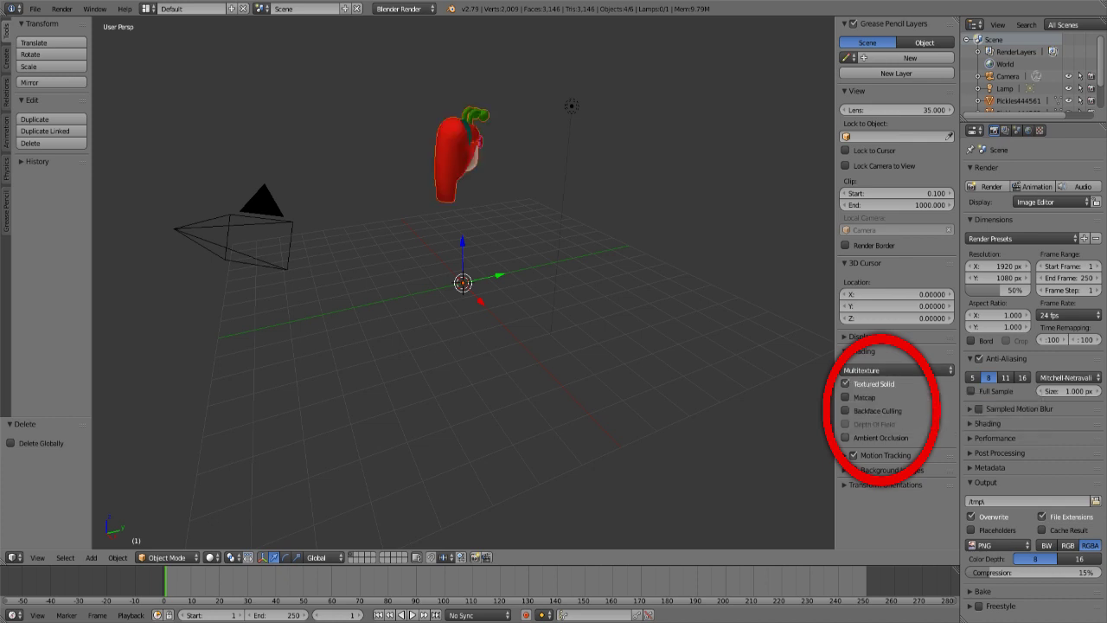
{"action": "left_click", "coordinate": [846, 438]}
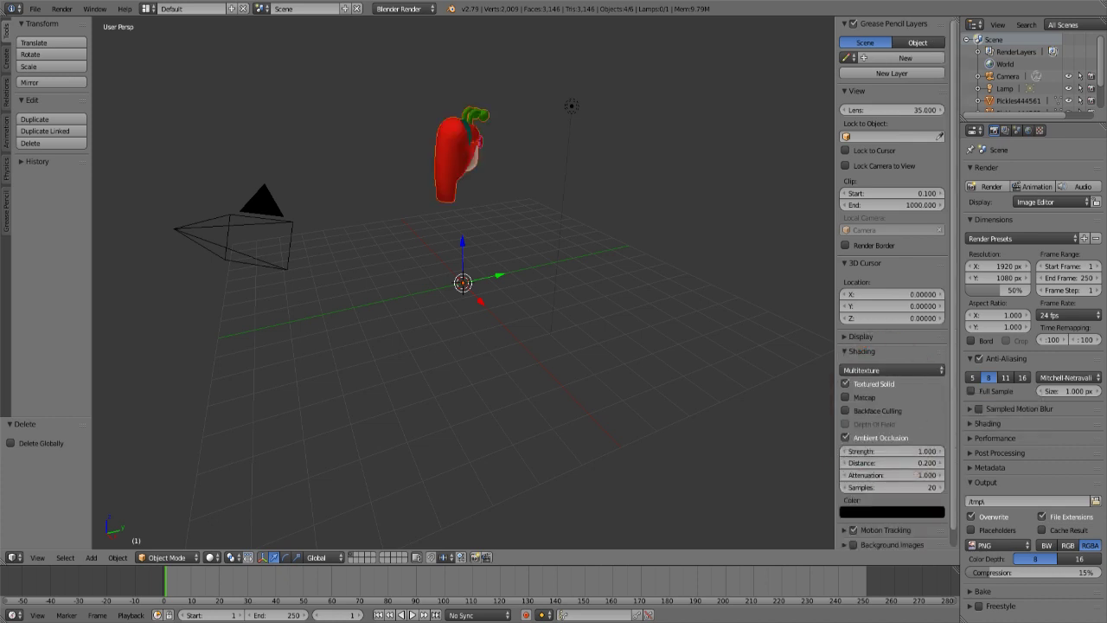
{"action": "key", "text": "n"}
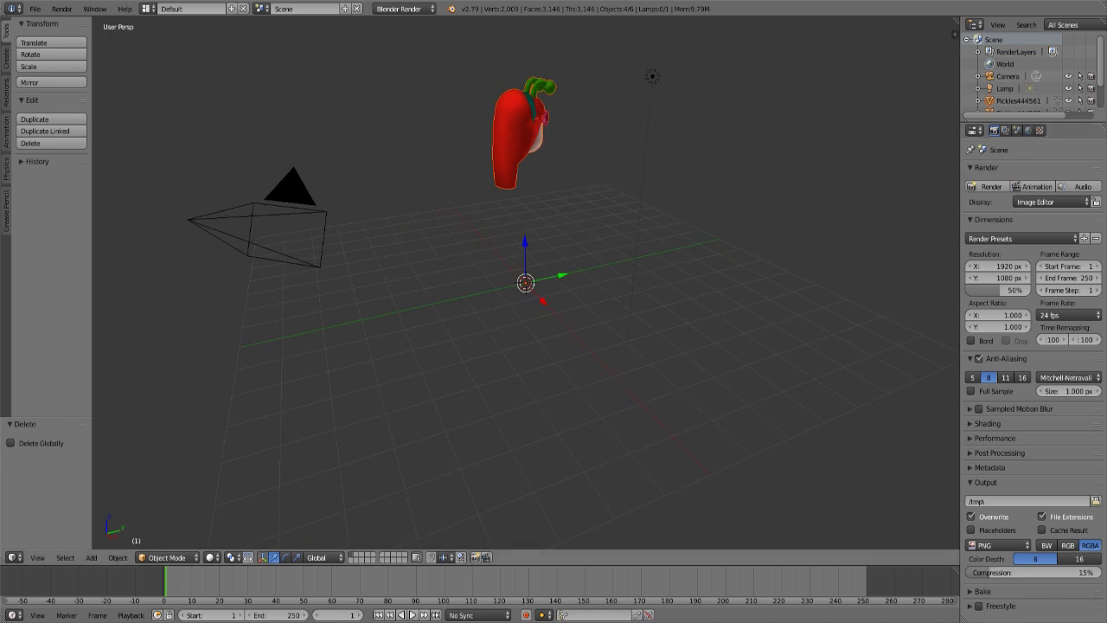
Step: Widen the properties area and set the render resolution to 3840 by 2160 px at 100% scale
{"action": "left_click_drag", "start_coordinate": [961, 290], "coordinate": [811, 286]}
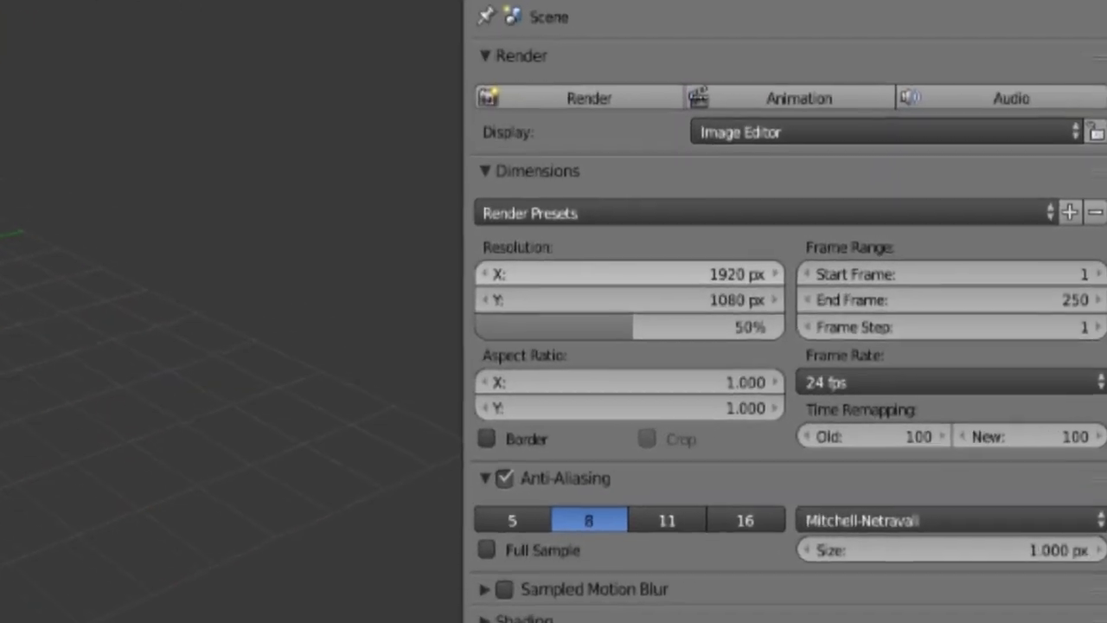
{"action": "left_click", "coordinate": [885, 267]}
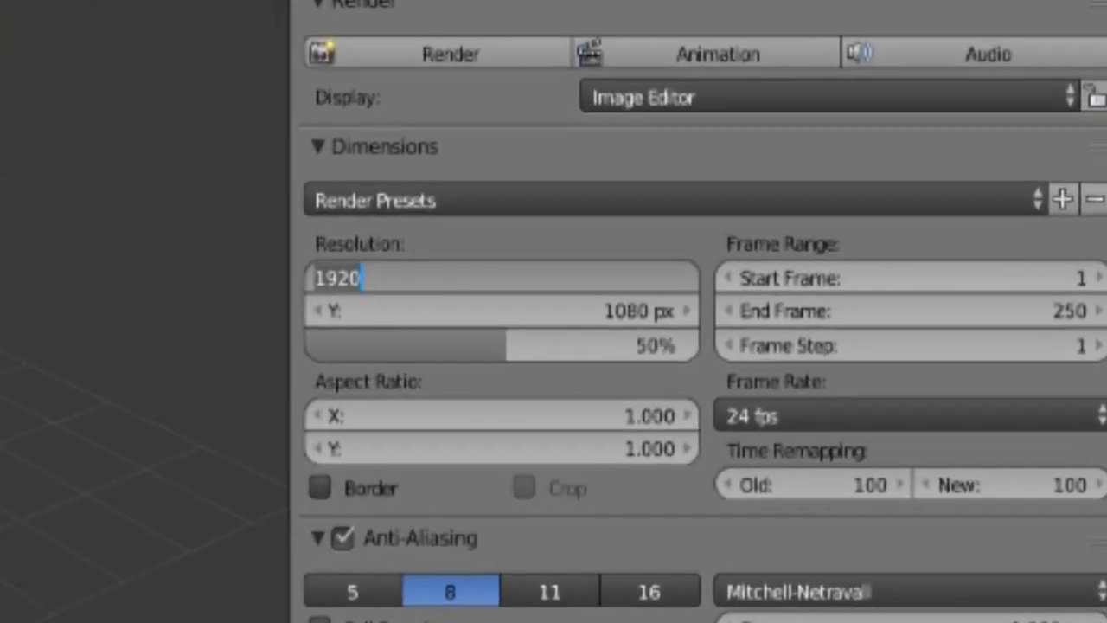
{"action": "type", "text": "3840"}
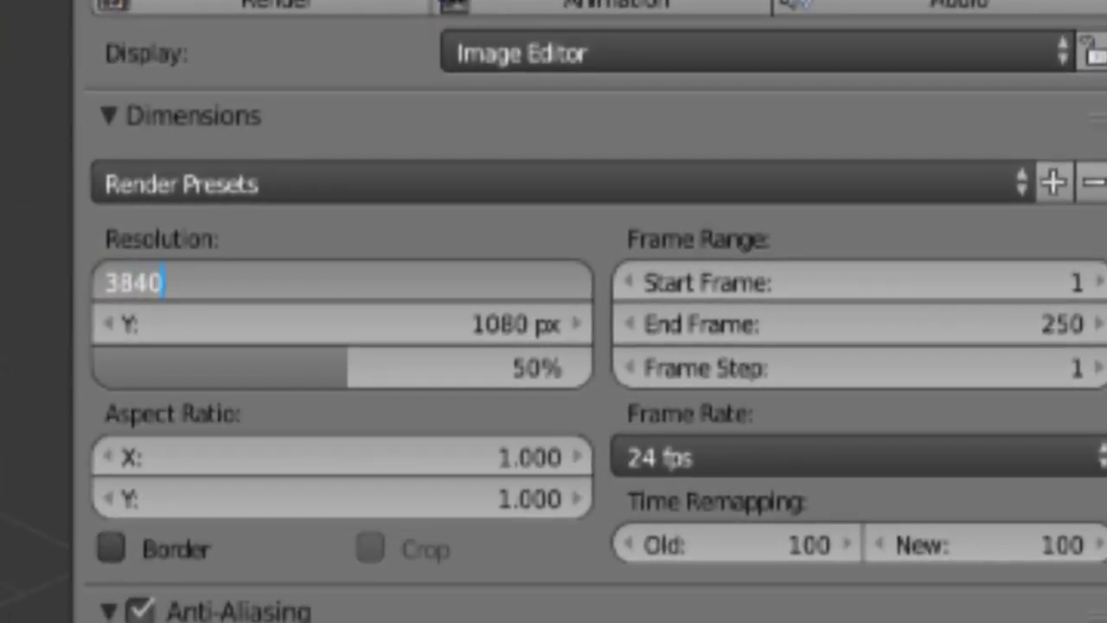
{"action": "left_click", "coordinate": [342, 324]}
{"action": "left_click", "coordinate": [341, 325]}
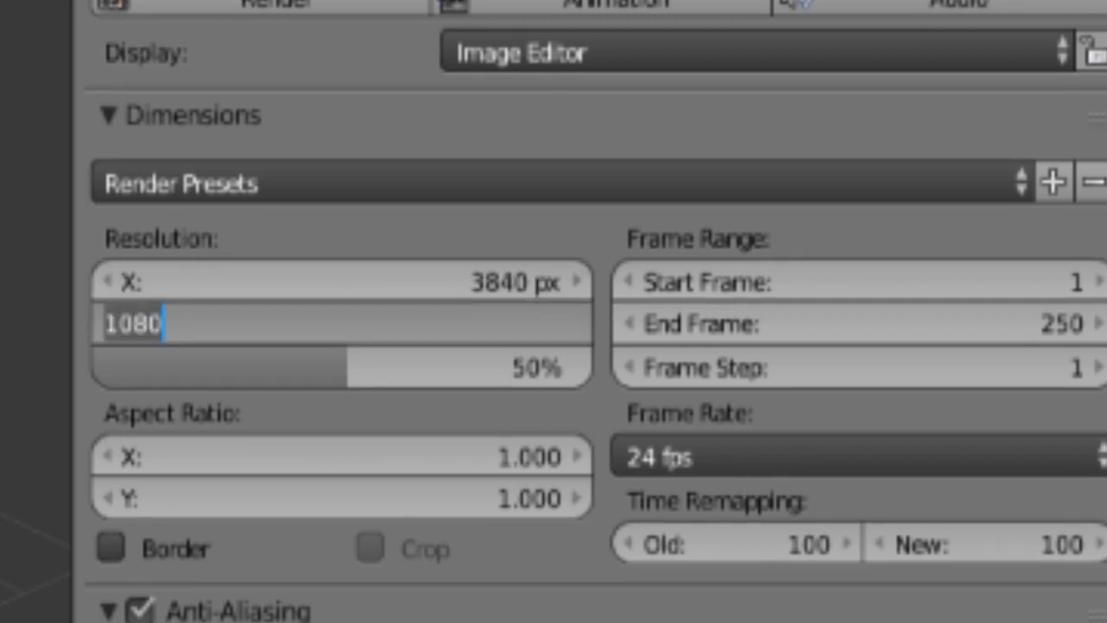
{"action": "type", "text": "2160"}
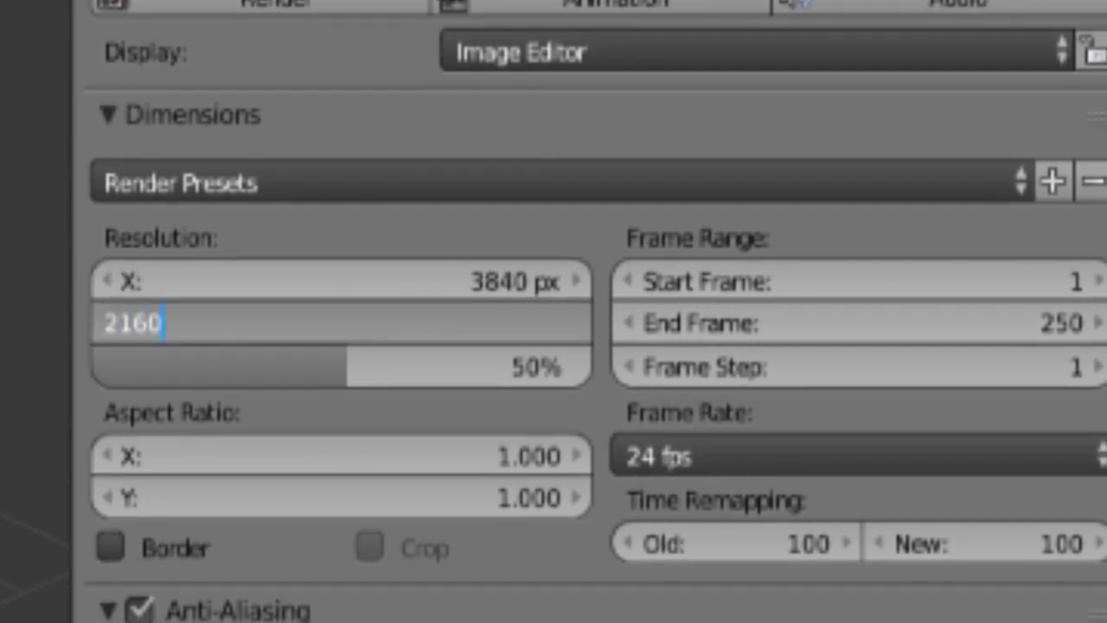
{"action": "key", "text": "Return"}
{"action": "left_click_drag", "start_coordinate": [346, 367], "coordinate": [593, 367]}
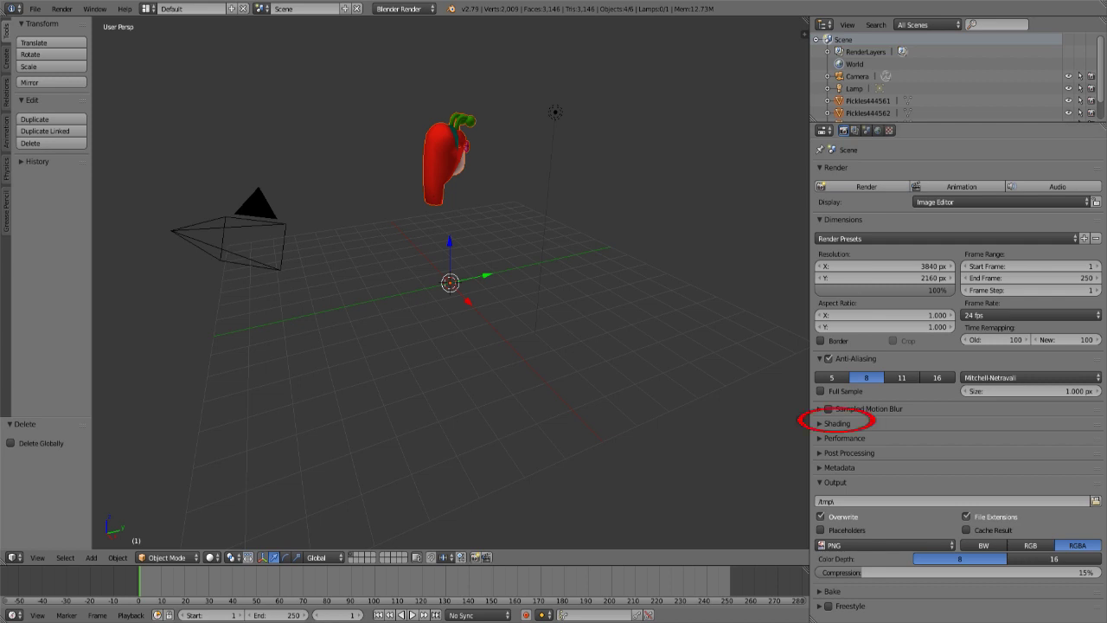
Step: Set the alpha mode in the render's shading settings to Transparent
{"action": "left_click", "coordinate": [837, 424]}
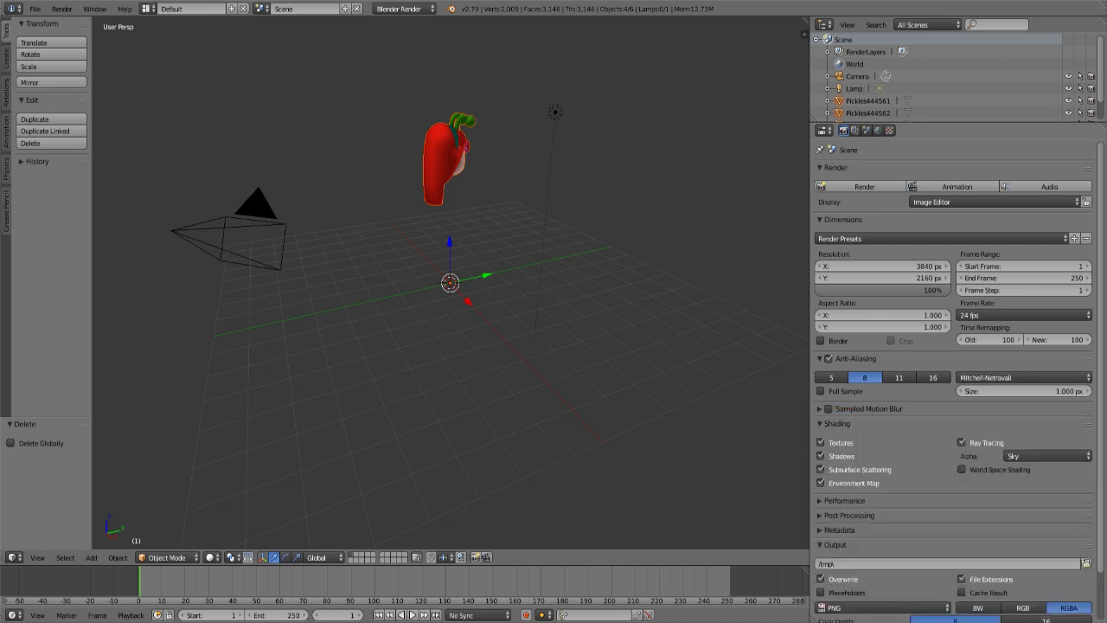
{"action": "left_click", "coordinate": [1048, 456]}
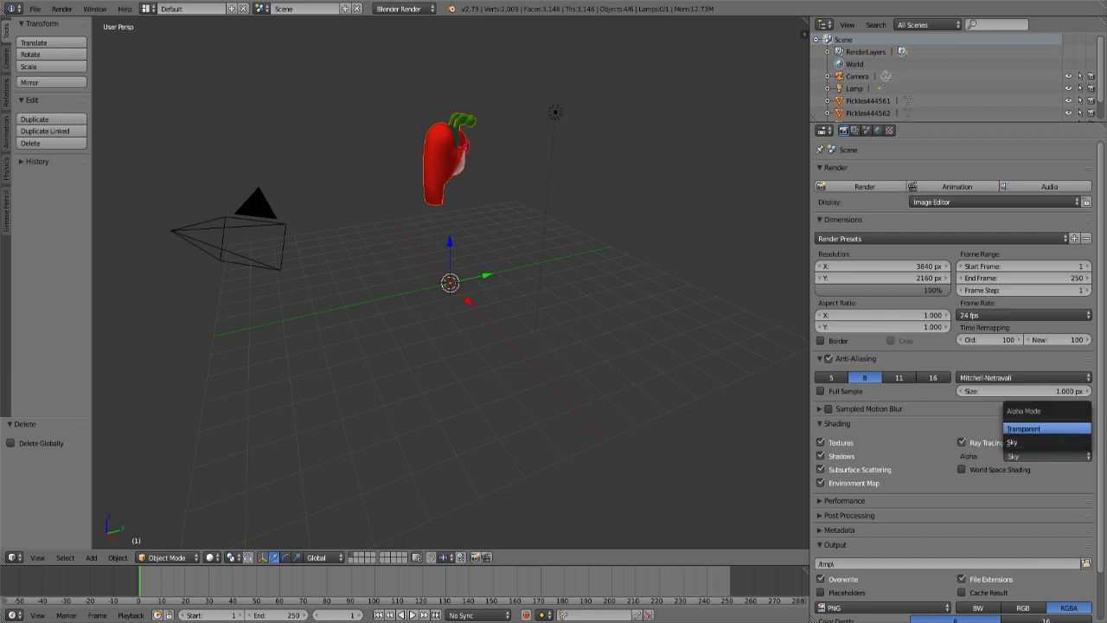
{"action": "left_click", "coordinate": [1047, 429]}
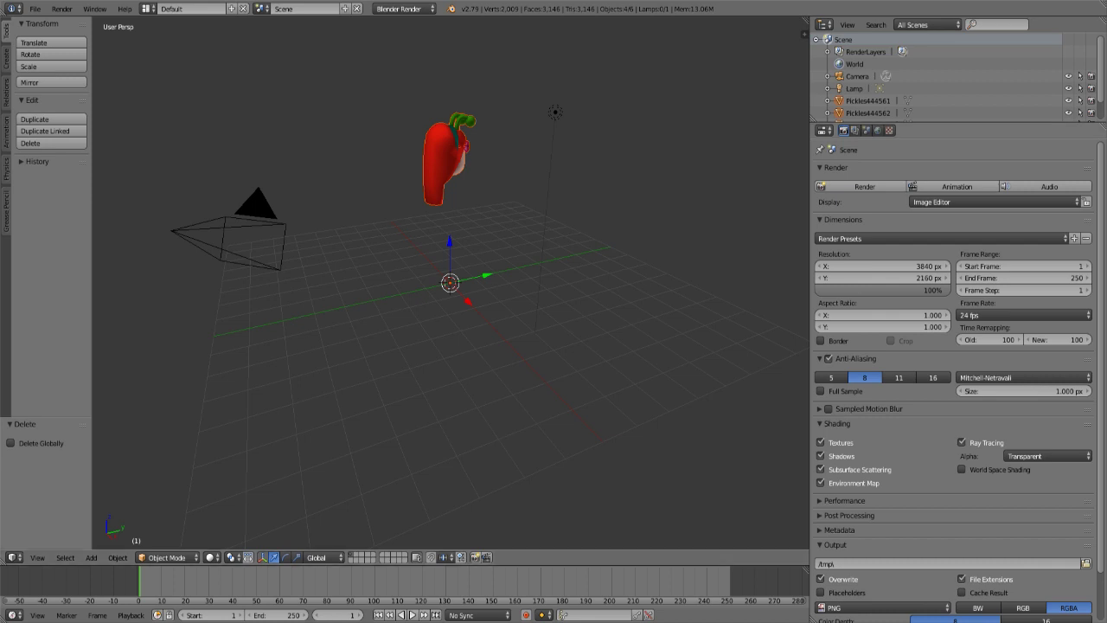
{"action": "left_click", "coordinate": [836, 424]}
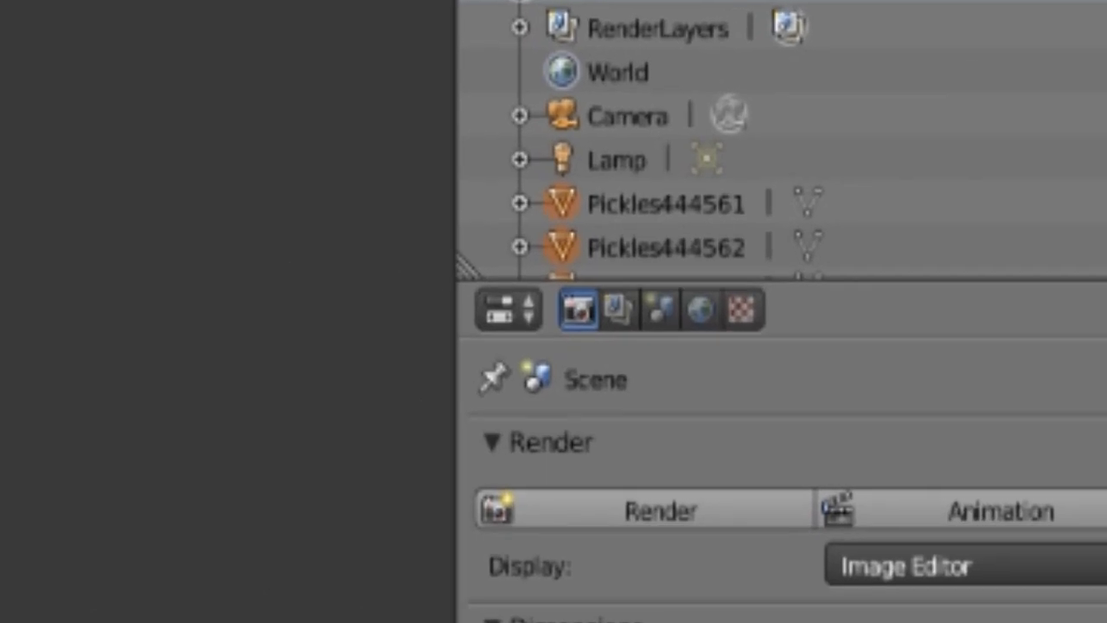
Step: Enable Environment Lighting in the world settings
{"action": "left_click", "coordinate": [700, 308]}
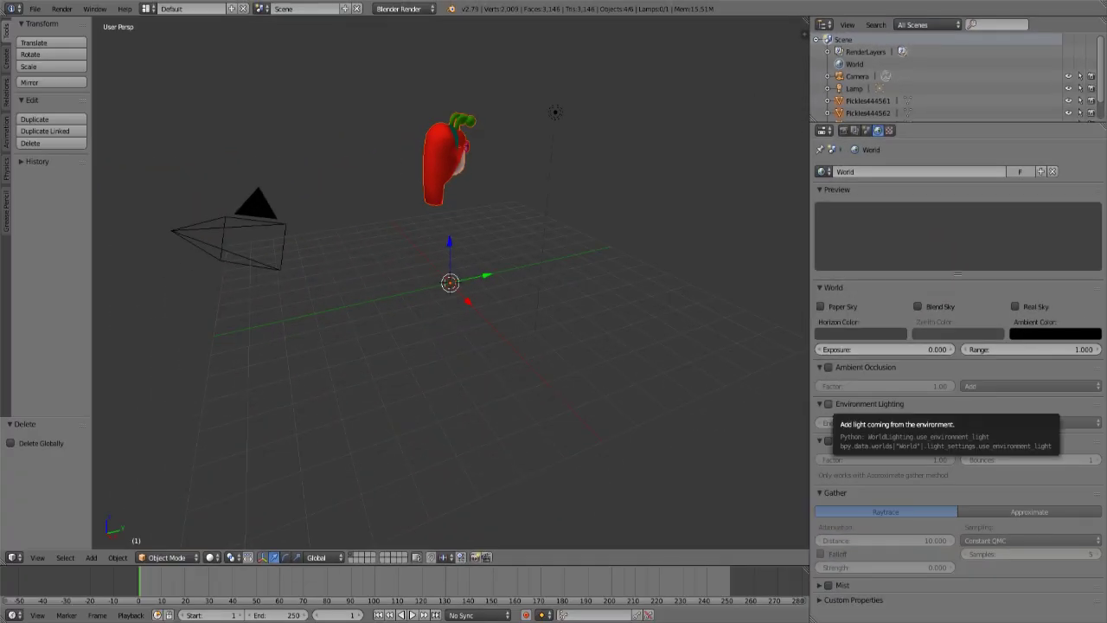
{"action": "left_click", "coordinate": [829, 404]}
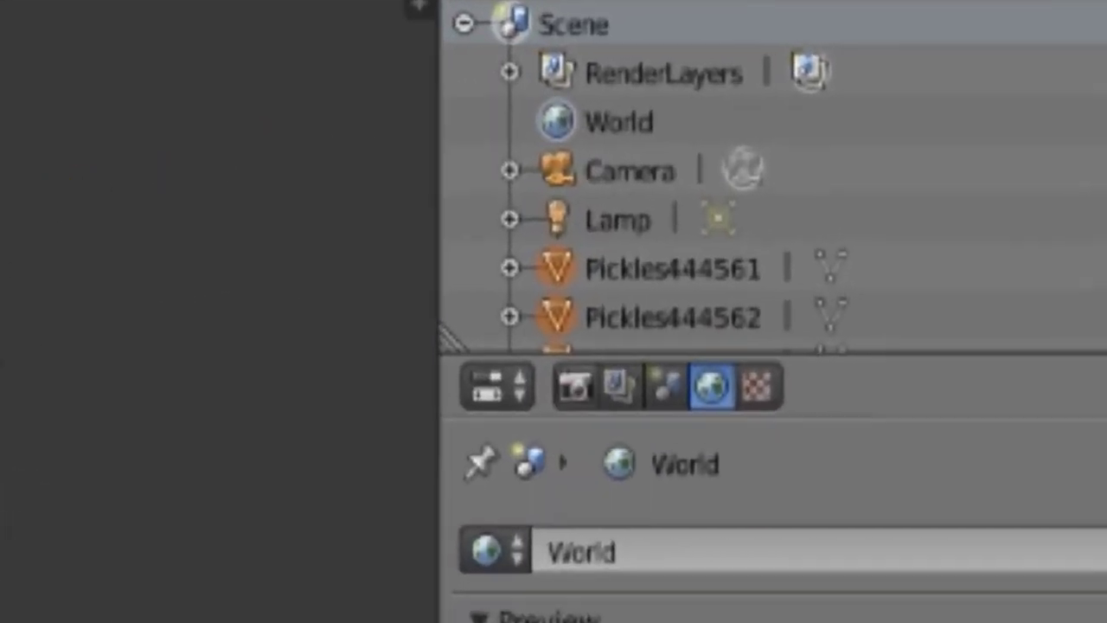
Step: Select the scene's lamp, change its type to Hemi and set its energy to 0.6
{"action": "scroll", "coordinate": [744, 199], "scroll_direction": "down", "scroll_amount": 2}
{"action": "scroll", "coordinate": [744, 199], "scroll_direction": "up", "scroll_amount": 2}
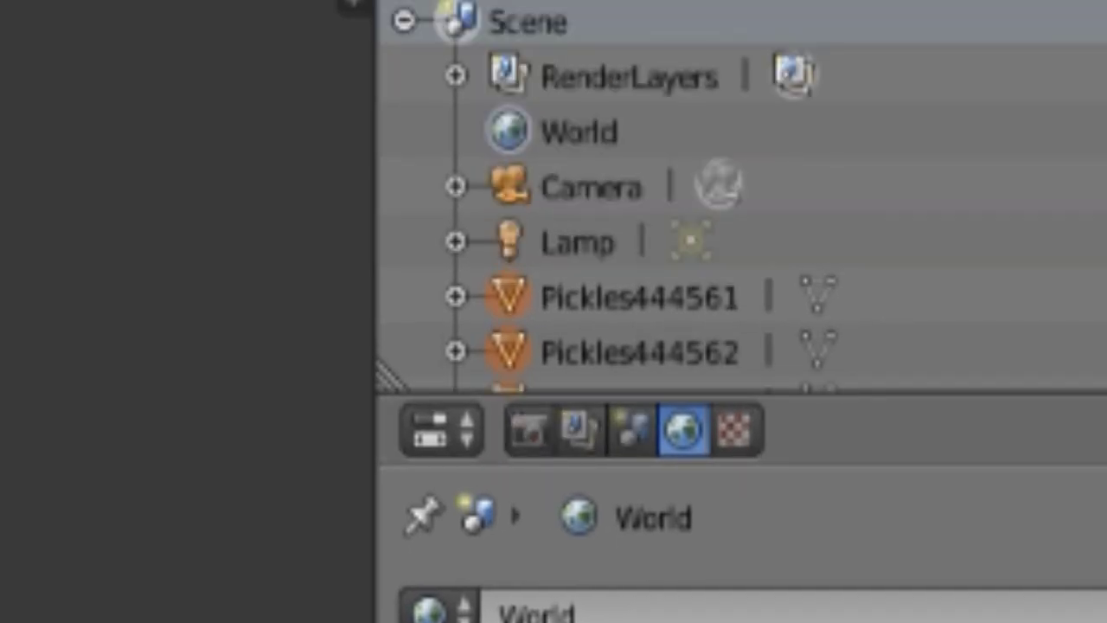
{"action": "left_click", "coordinate": [578, 243]}
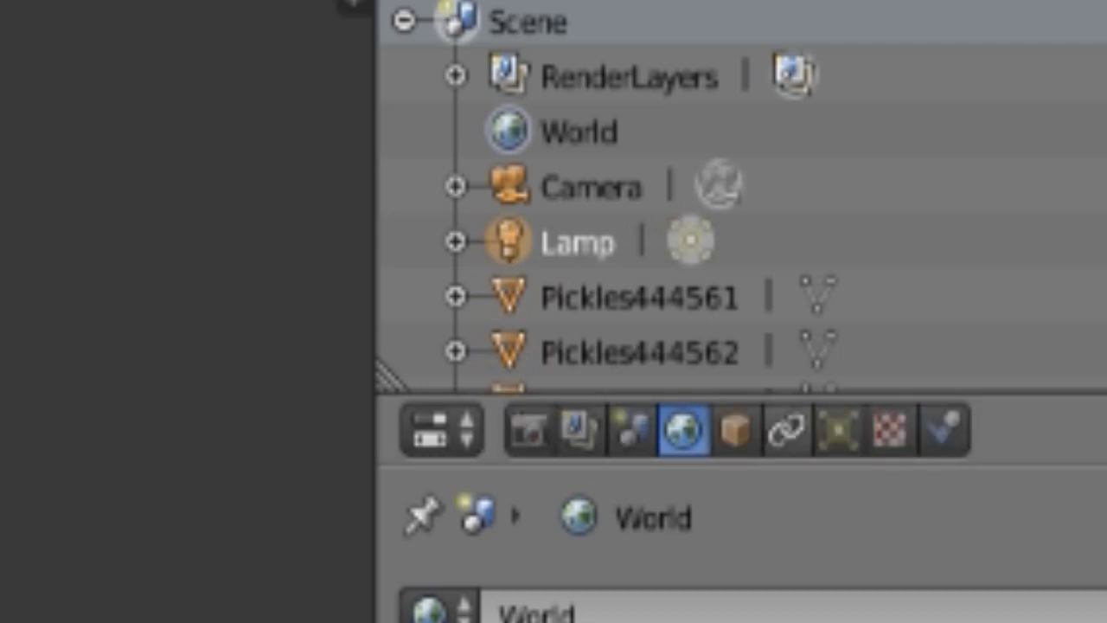
{"action": "left_click", "coordinate": [839, 431]}
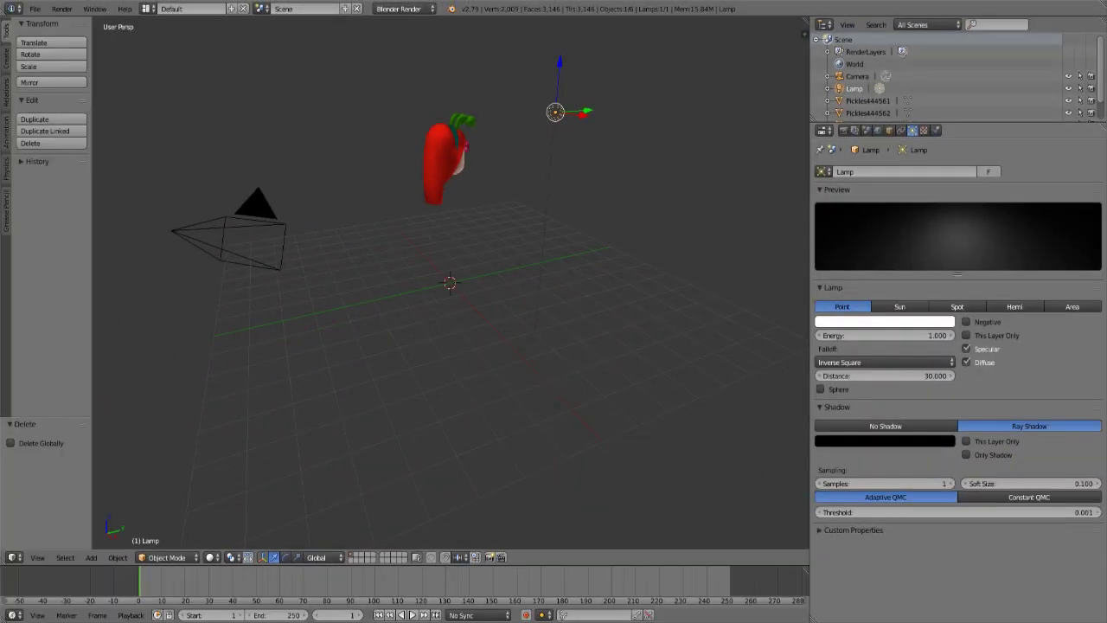
{"action": "left_click", "coordinate": [1015, 306]}
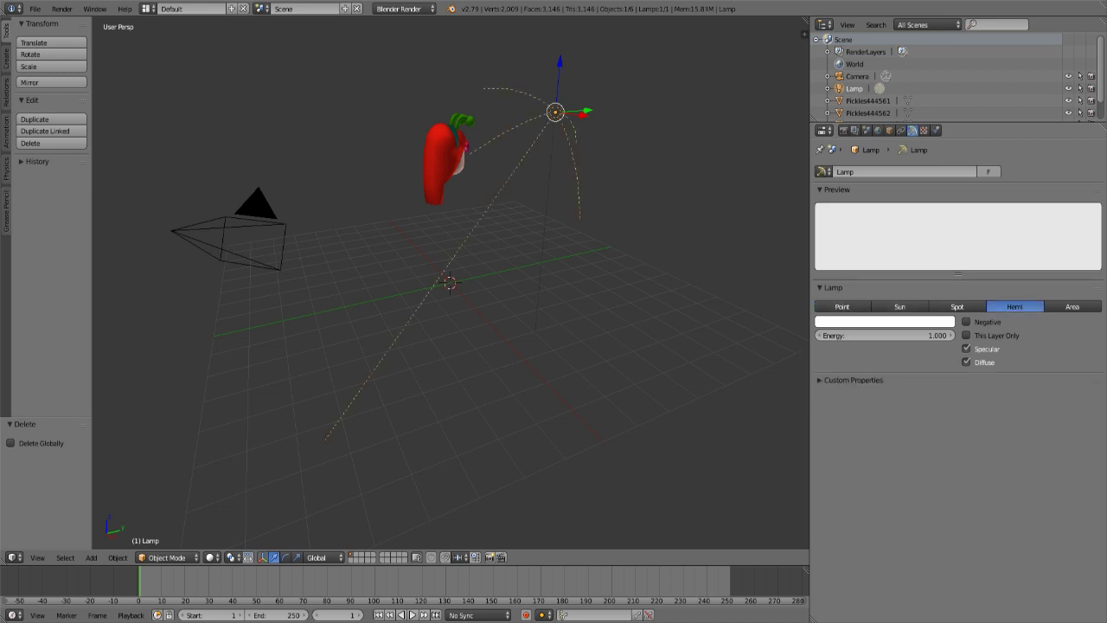
{"action": "left_click", "coordinate": [885, 334]}
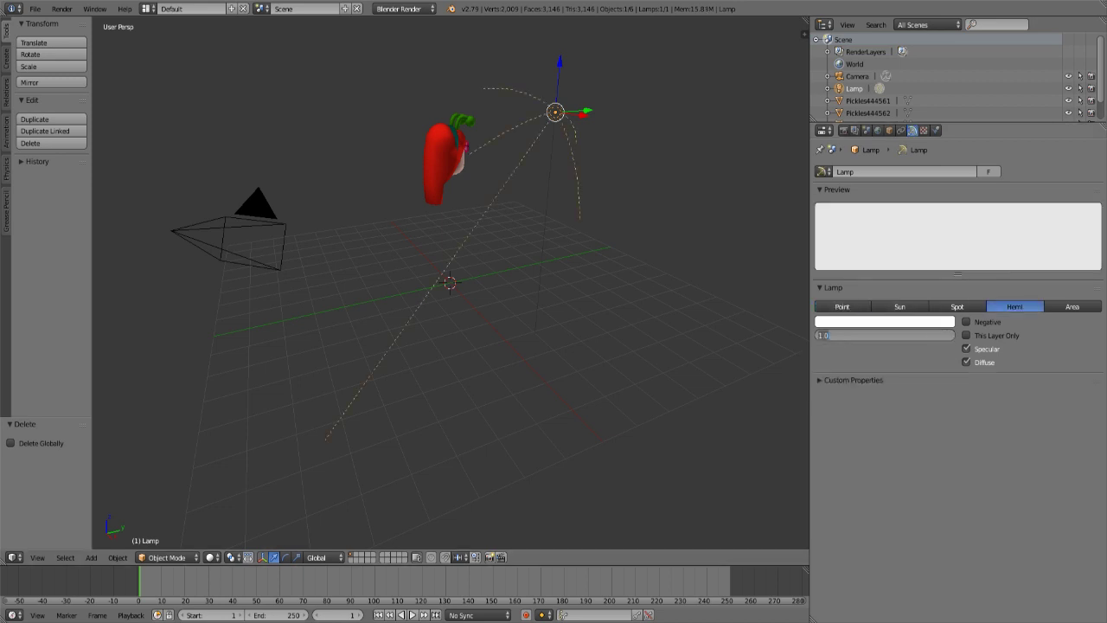
{"action": "key", "text": "Return"}
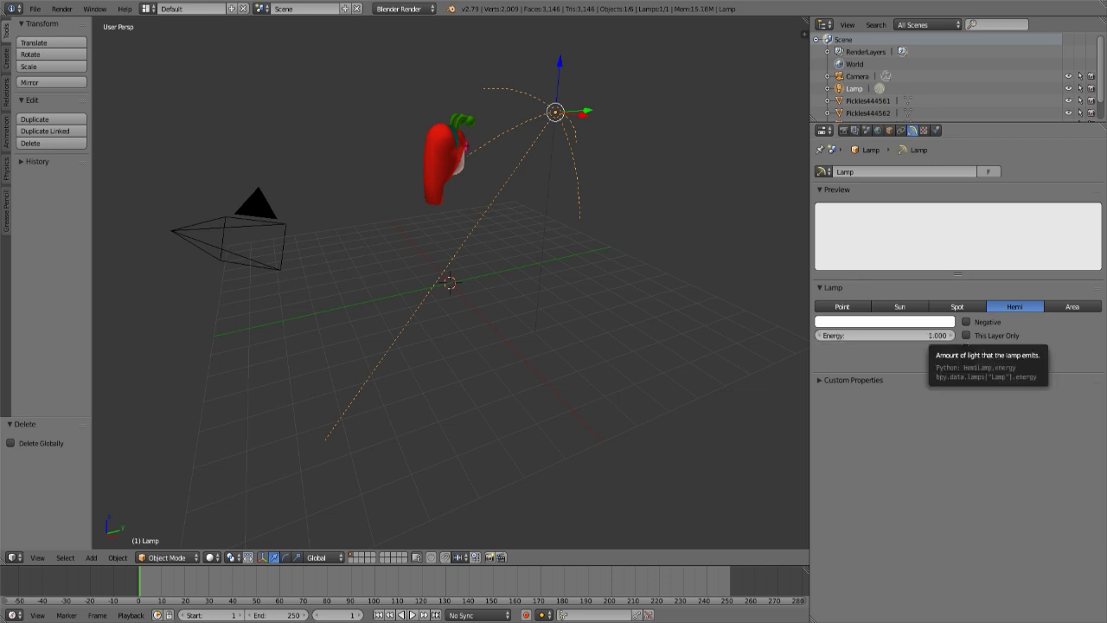
{"action": "left_click", "coordinate": [938, 335]}
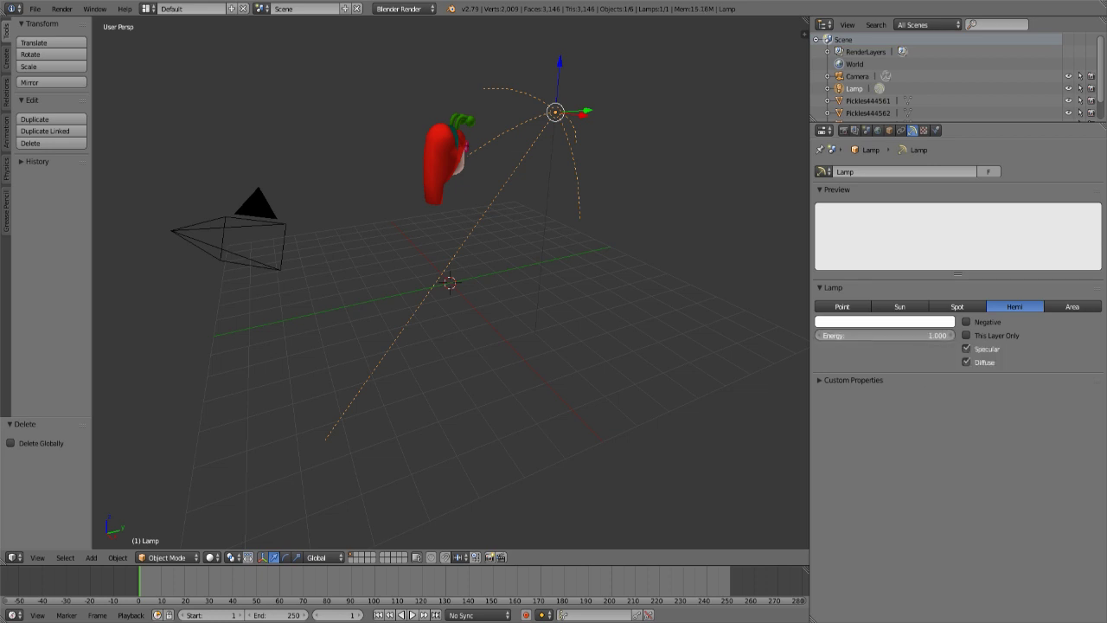
{"action": "key", "text": "BackSpace"}
{"action": "key", "text": "Return"}
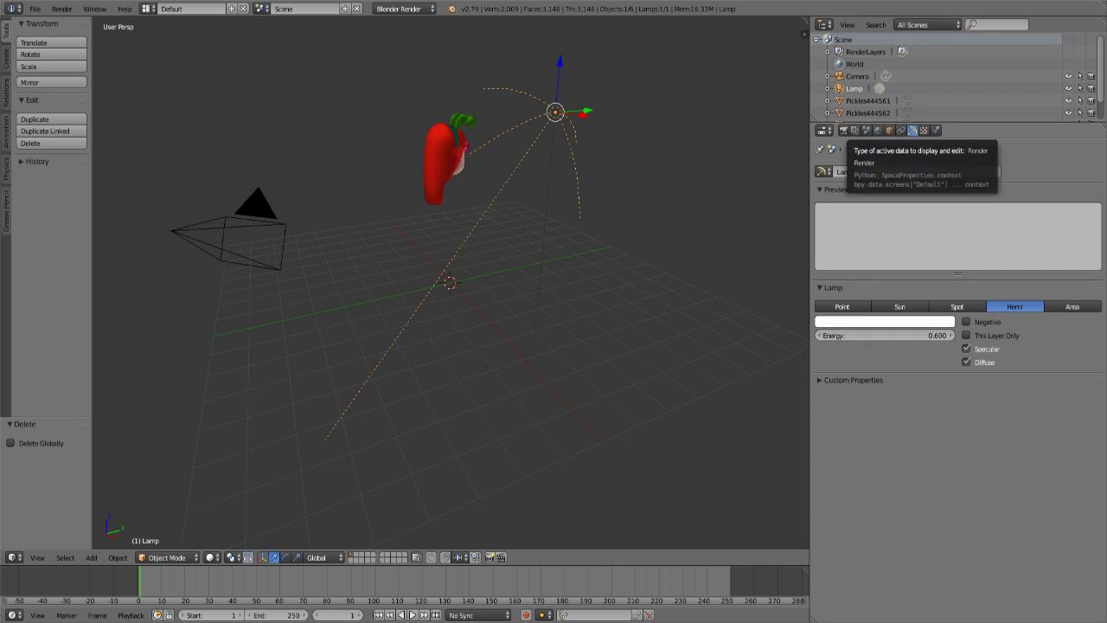
Step: Show the render settings in a narrowed properties area and switch the viewport to the camera view
{"action": "left_click", "coordinate": [844, 130]}
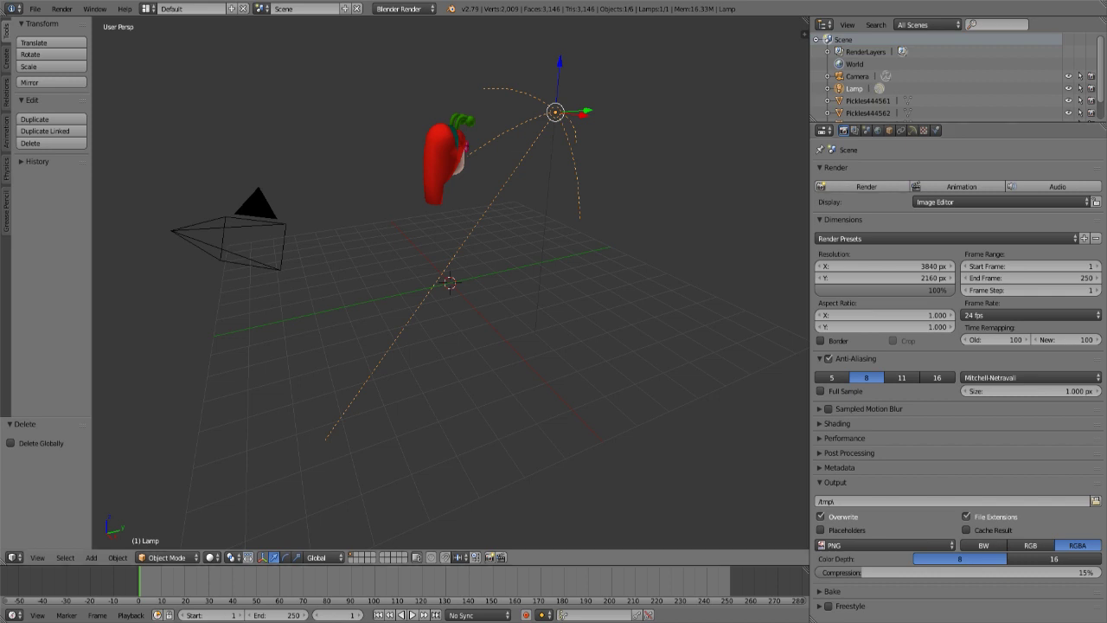
{"action": "left_click_drag", "start_coordinate": [810, 259], "coordinate": [965, 260]}
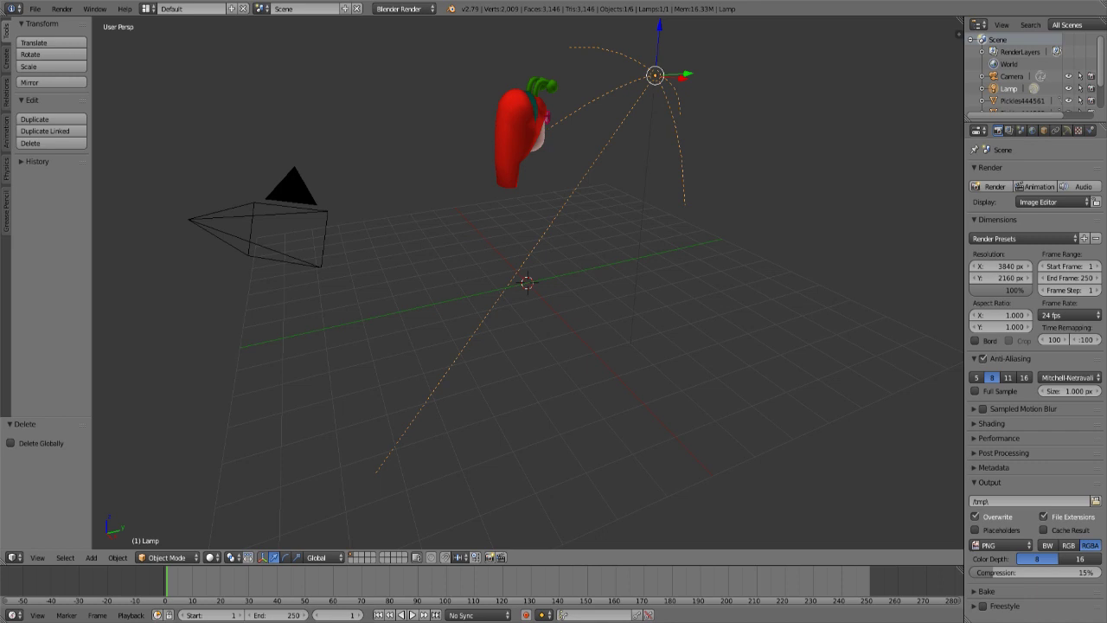
{"action": "key", "text": "KP_0"}
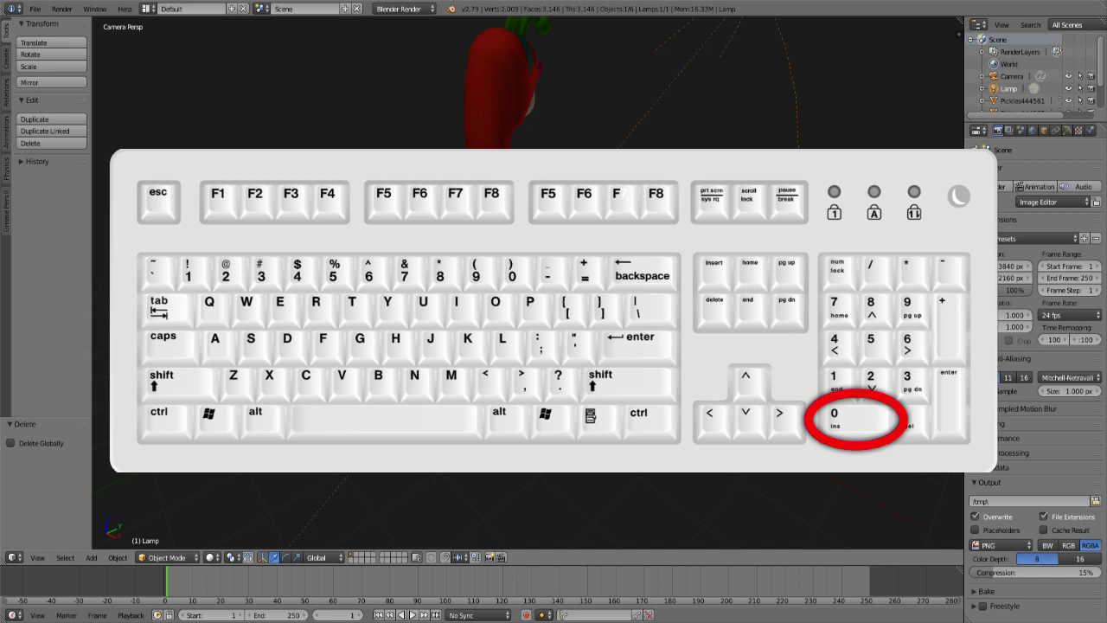
Step: Fly the camera around to the front of the head so the face, hair and antennae fill the camera frame
{"action": "key", "text": "shift+f"}
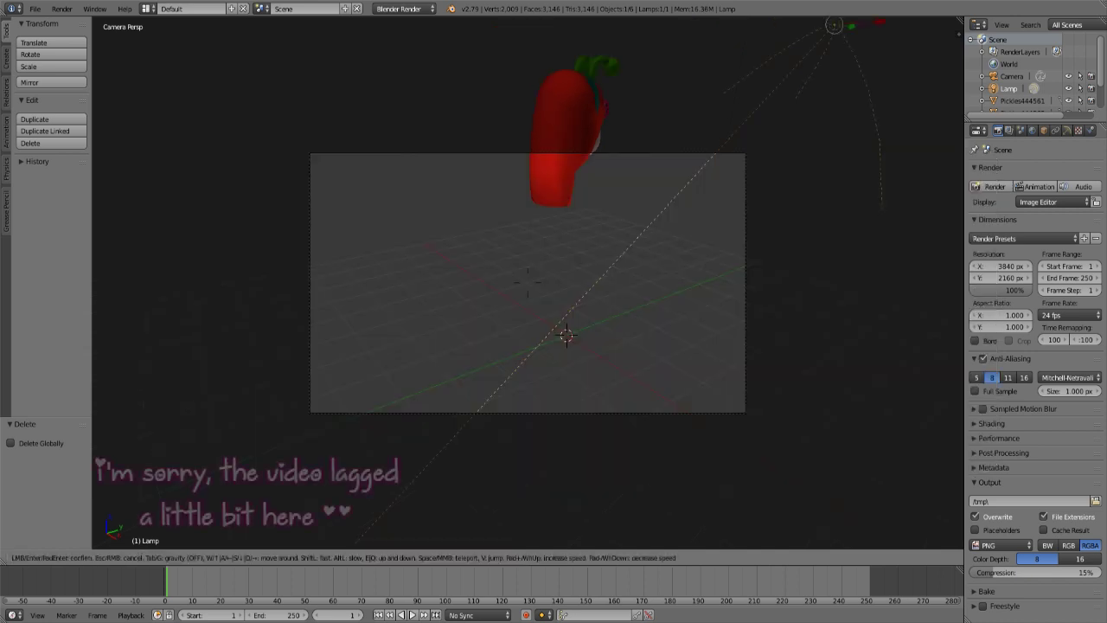
{"action": "mouse_move", "coordinate": [543, 403]}
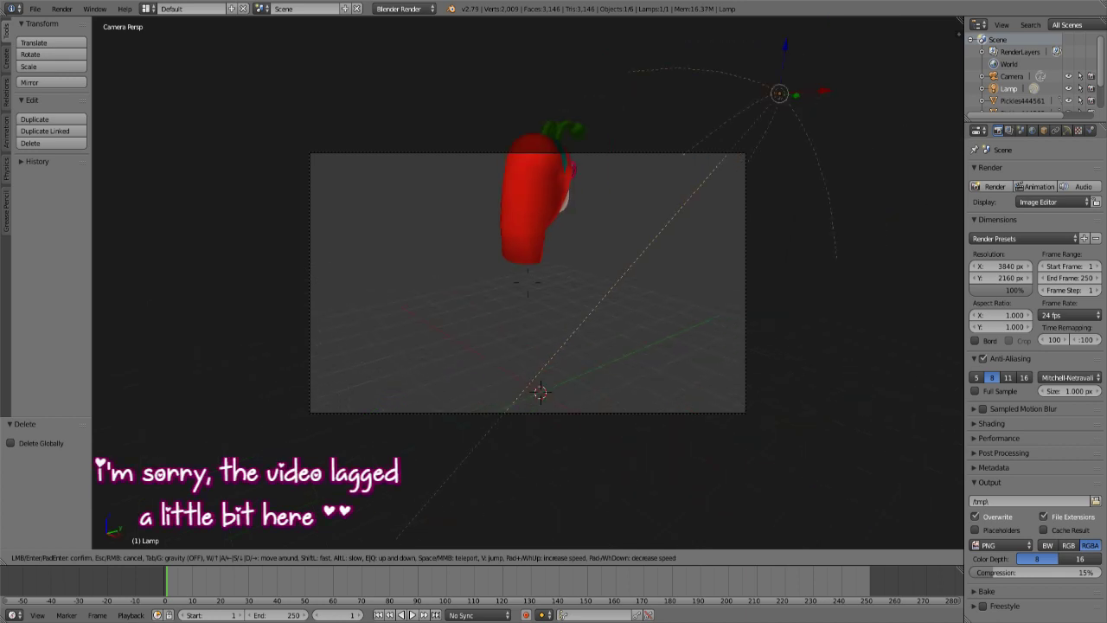
{"action": "mouse_move", "coordinate": [436, 475]}
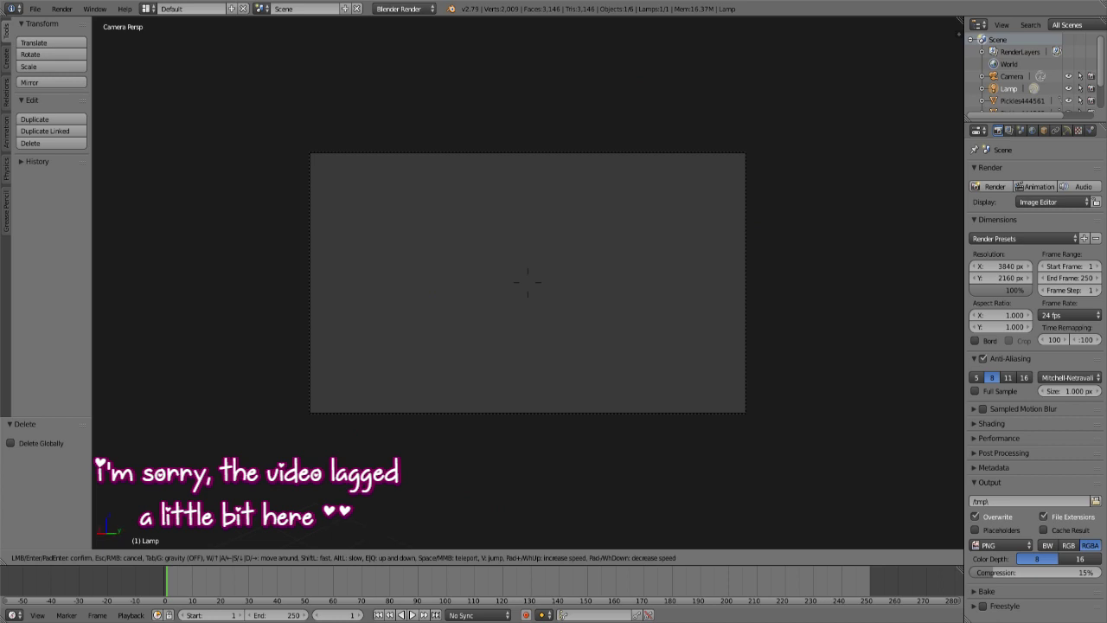
{"action": "mouse_move", "coordinate": [528, 282]}
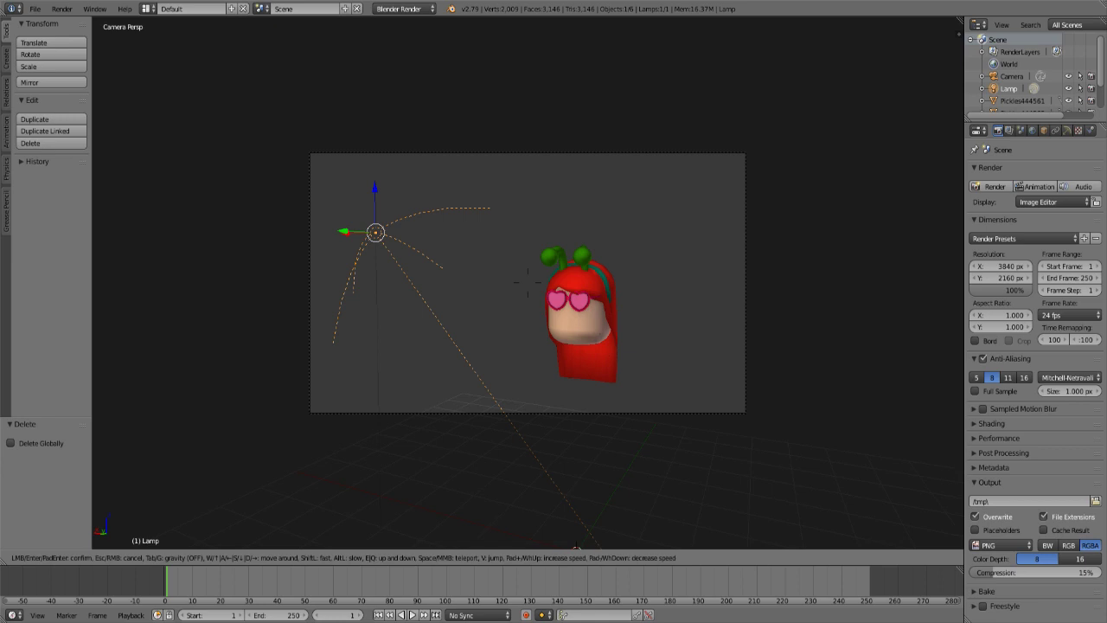
{"action": "key", "text": "w"}
{"action": "key", "text": "a"}
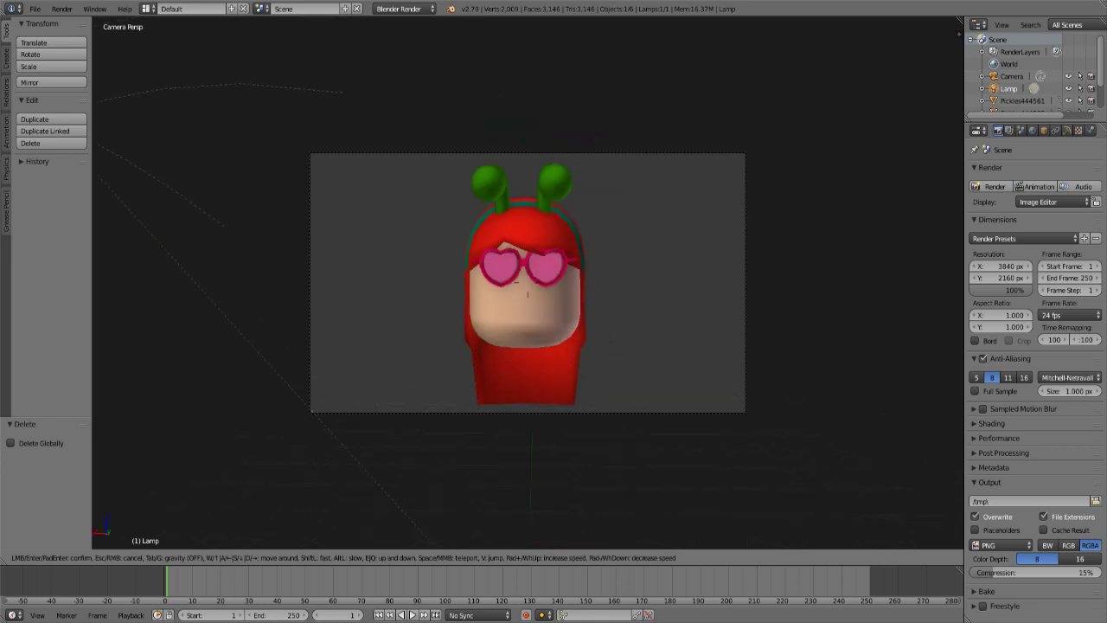
{"action": "key", "text": "w"}
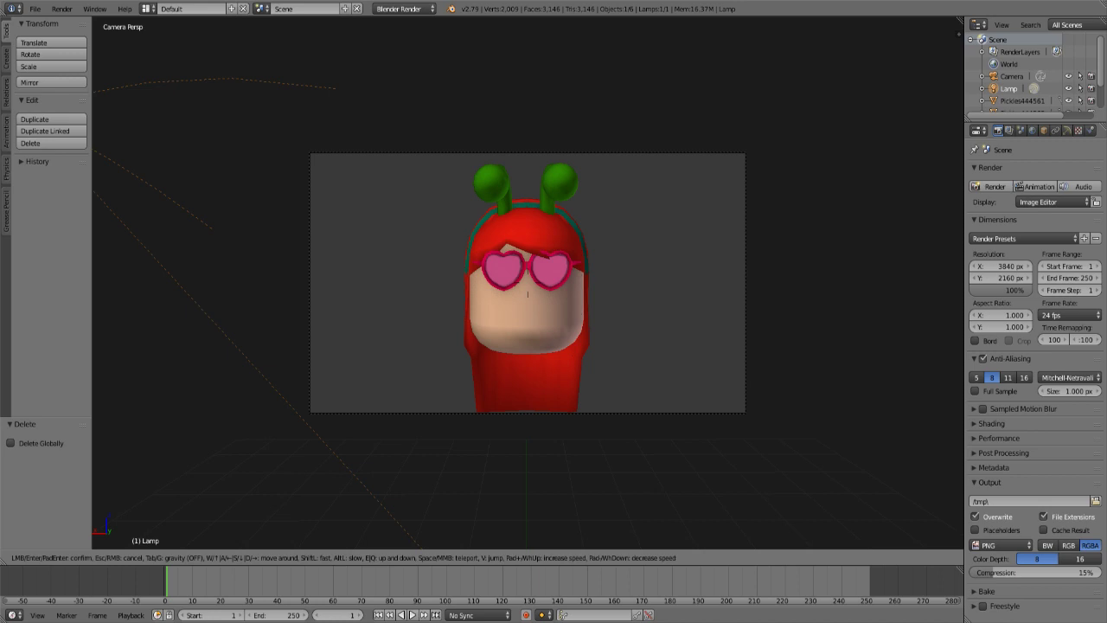
{"action": "key", "text": "s"}
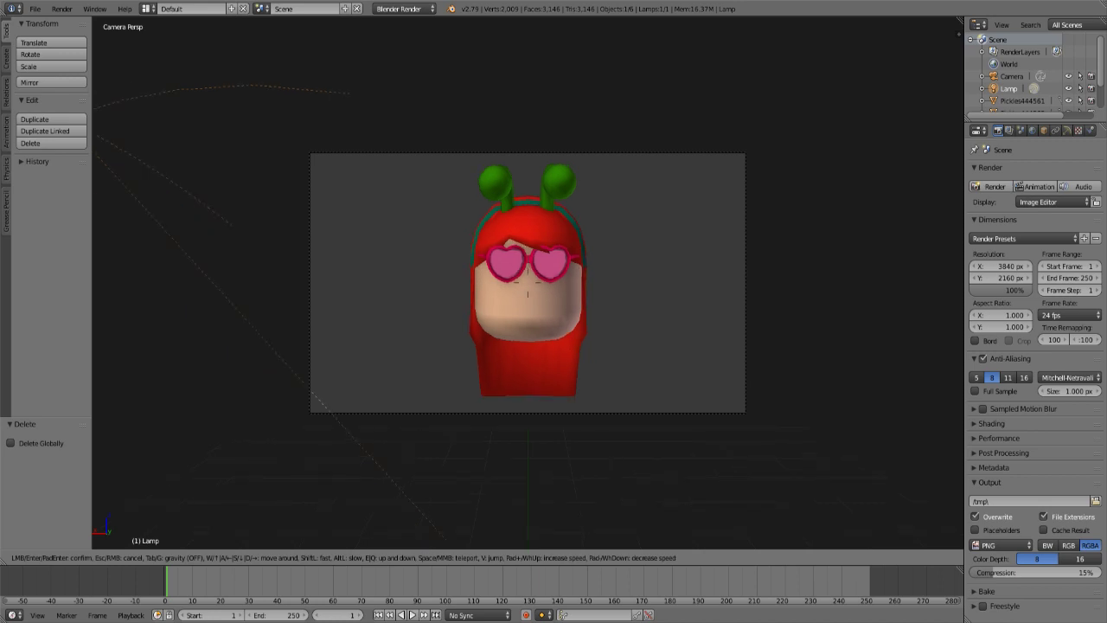
{"action": "key", "text": "w"}
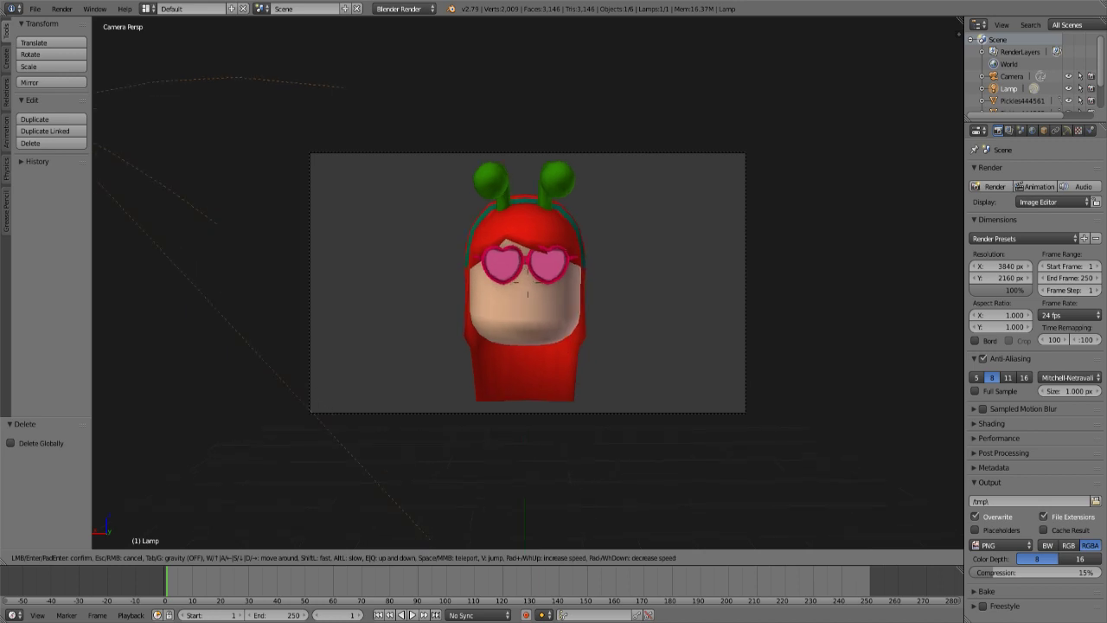
{"action": "key", "text": "Return"}
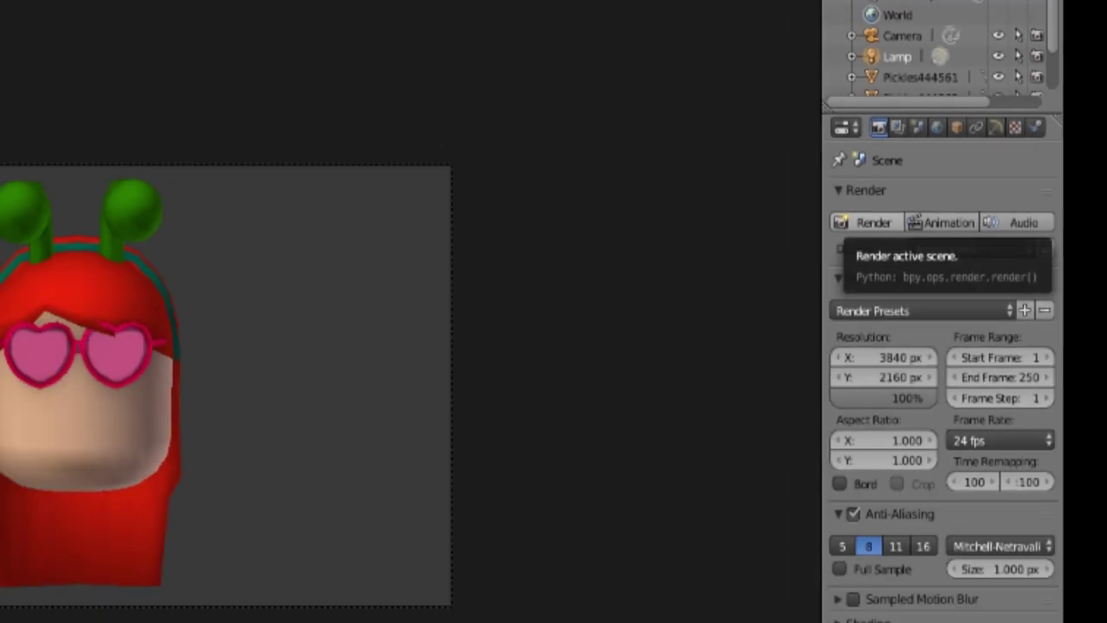
Step: Render the active scene and switch the render result area back to the 3D View
{"action": "left_click", "coordinate": [869, 222]}
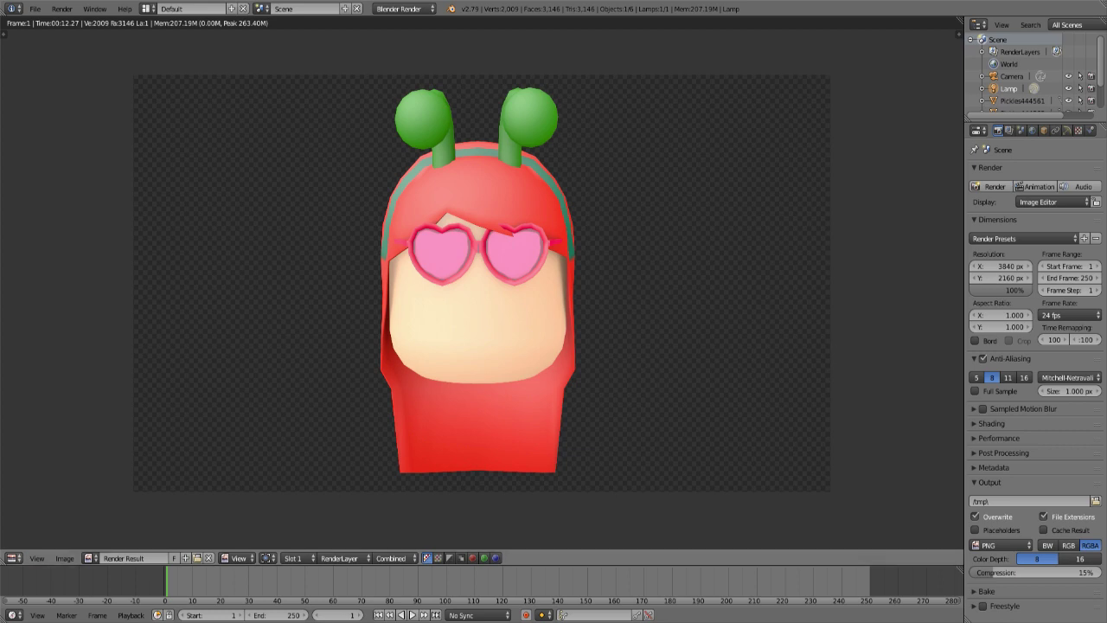
{"action": "left_click", "coordinate": [12, 558]}
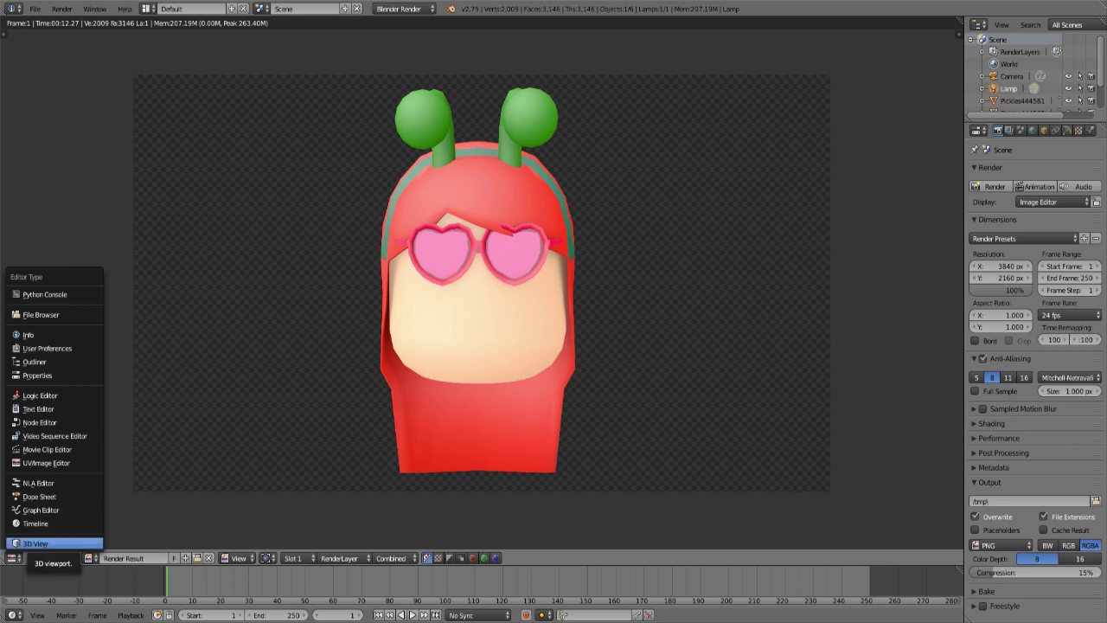
{"action": "left_click", "coordinate": [35, 543]}
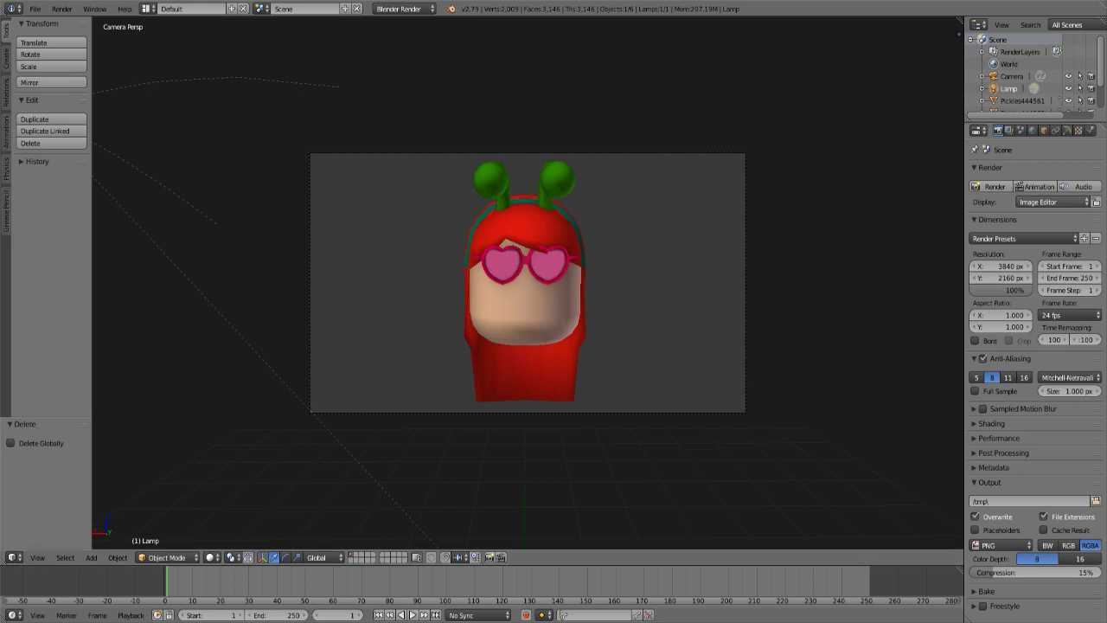
Step: Render the scene again and save the image as Pickles in the Tutorial folder on the Desktop
{"action": "left_click", "coordinate": [993, 186]}
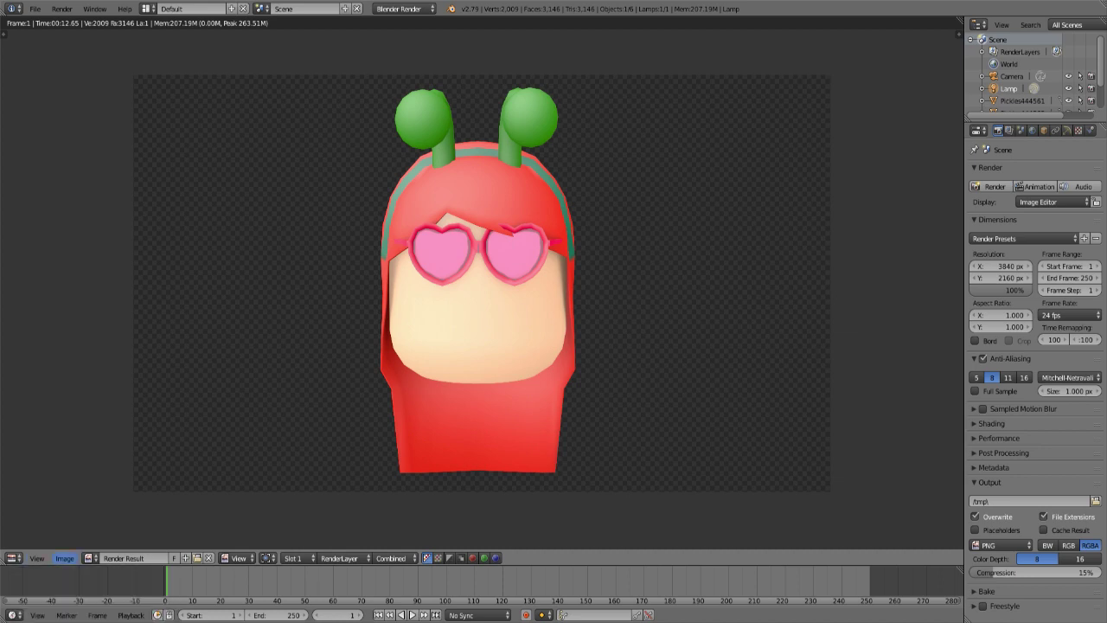
{"action": "left_click", "coordinate": [65, 558]}
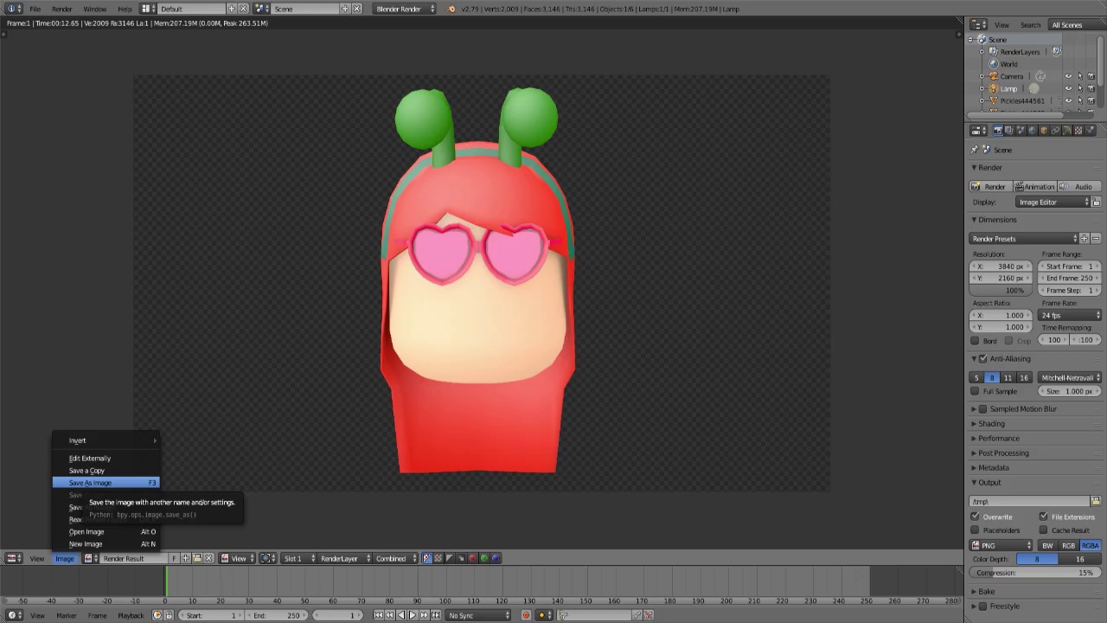
{"action": "left_click", "coordinate": [91, 482]}
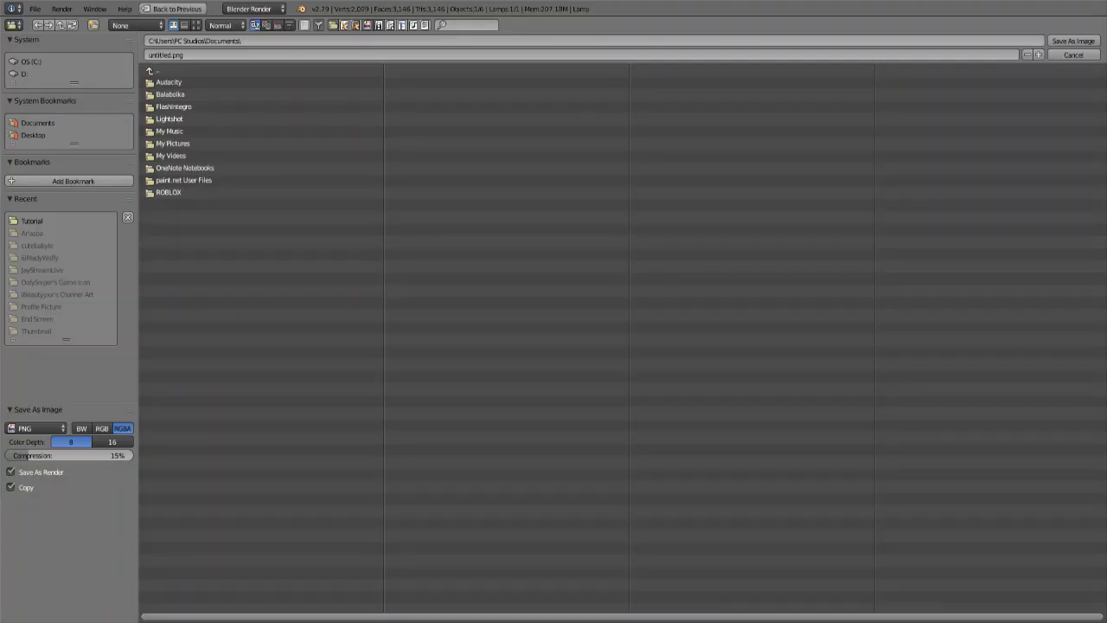
{"action": "left_click", "coordinate": [34, 135]}
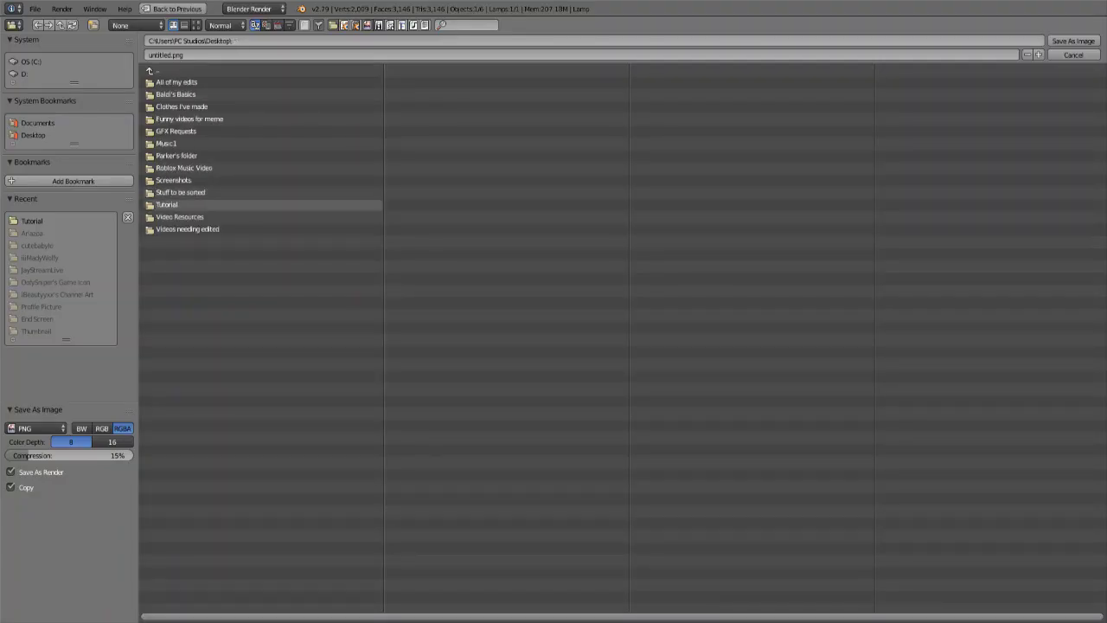
{"action": "left_click", "coordinate": [177, 205]}
{"action": "left_click", "coordinate": [178, 56]}
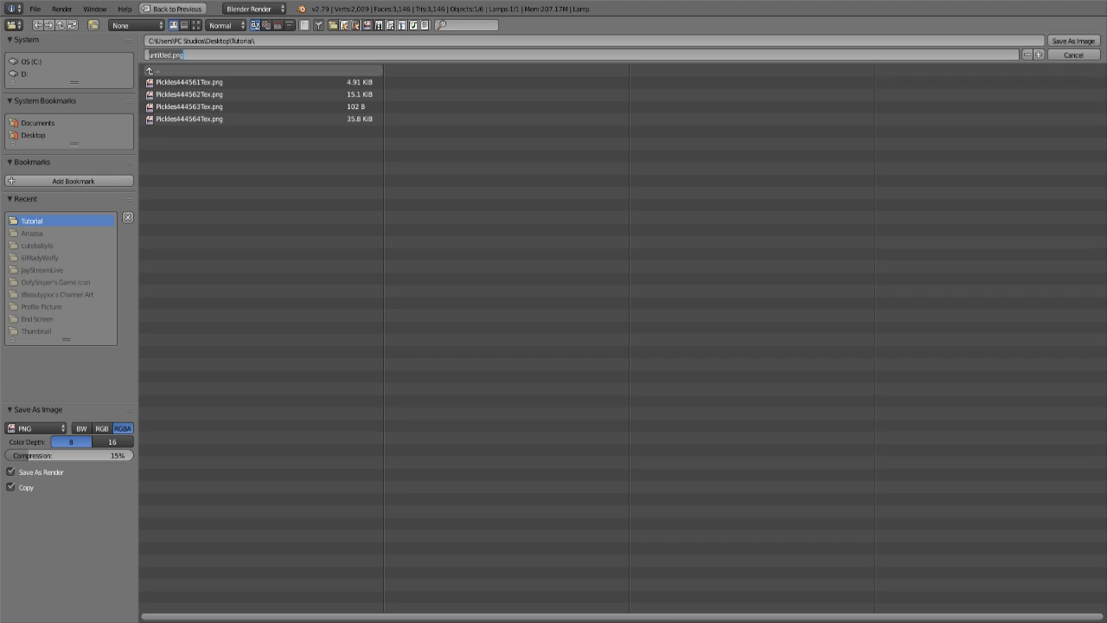
{"action": "type", "text": "Pickles"}
{"action": "key", "text": "Return"}
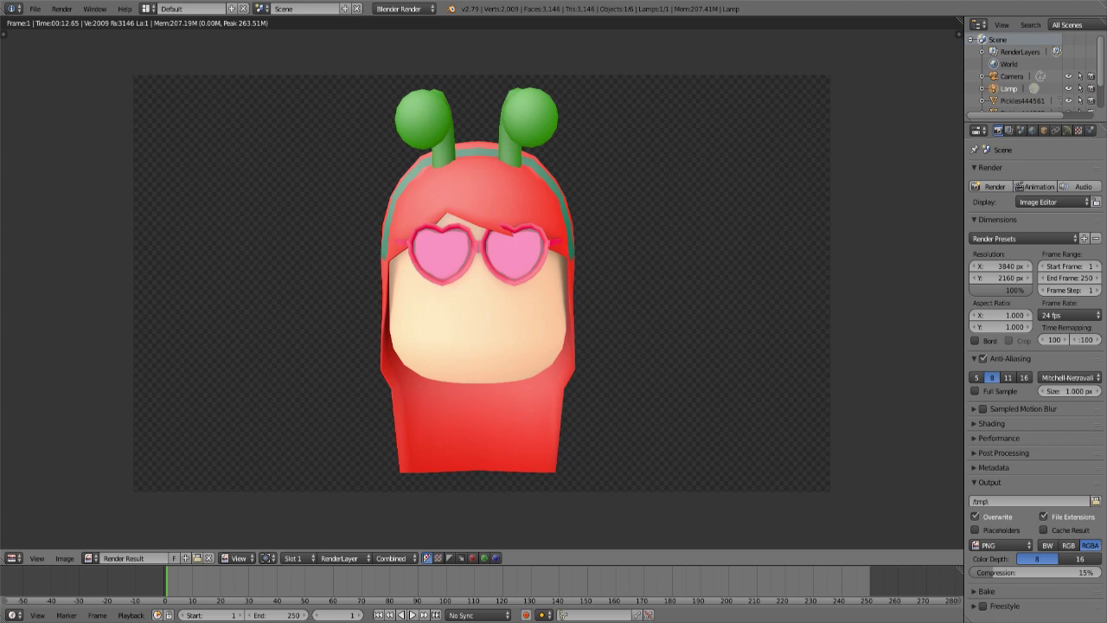
Step: Close Blender and open the Pickles image from the Tutorial folder in paint.net
{"action": "key", "text": "alt+F4"}
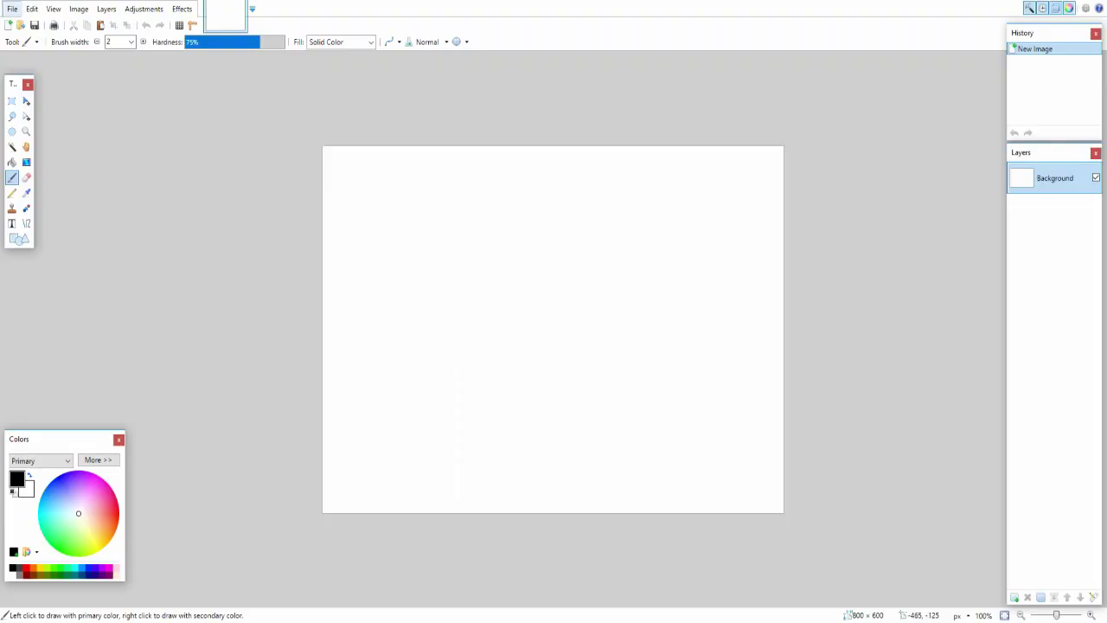
{"action": "left_click", "coordinate": [12, 8]}
{"action": "left_click", "coordinate": [12, 9]}
{"action": "left_click", "coordinate": [12, 9]}
{"action": "left_click", "coordinate": [32, 40]}
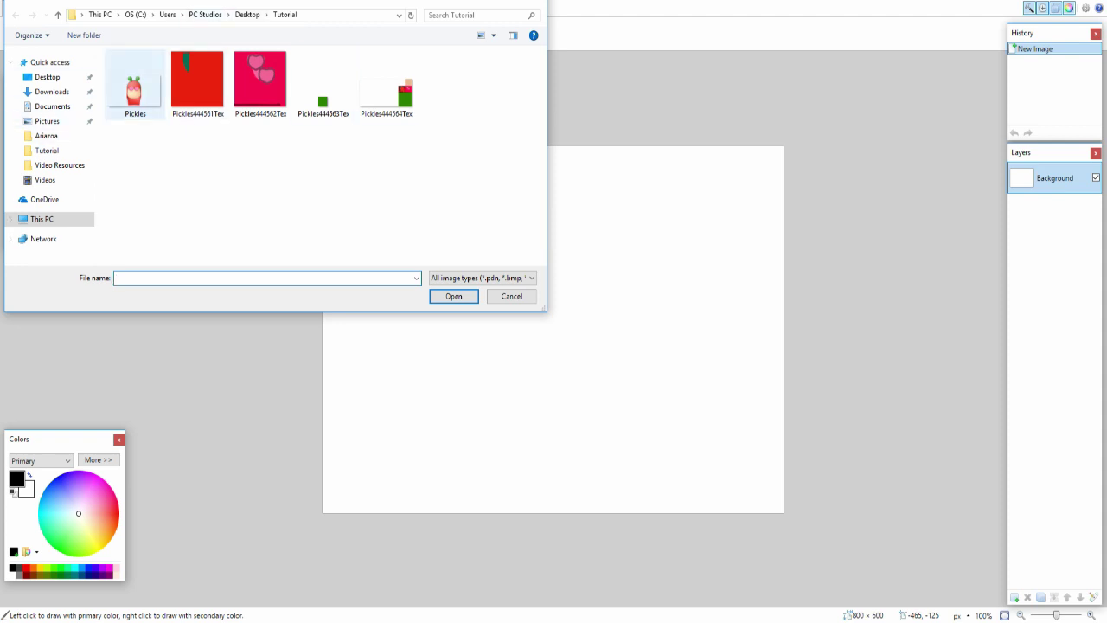
{"action": "left_click", "coordinate": [157, 93]}
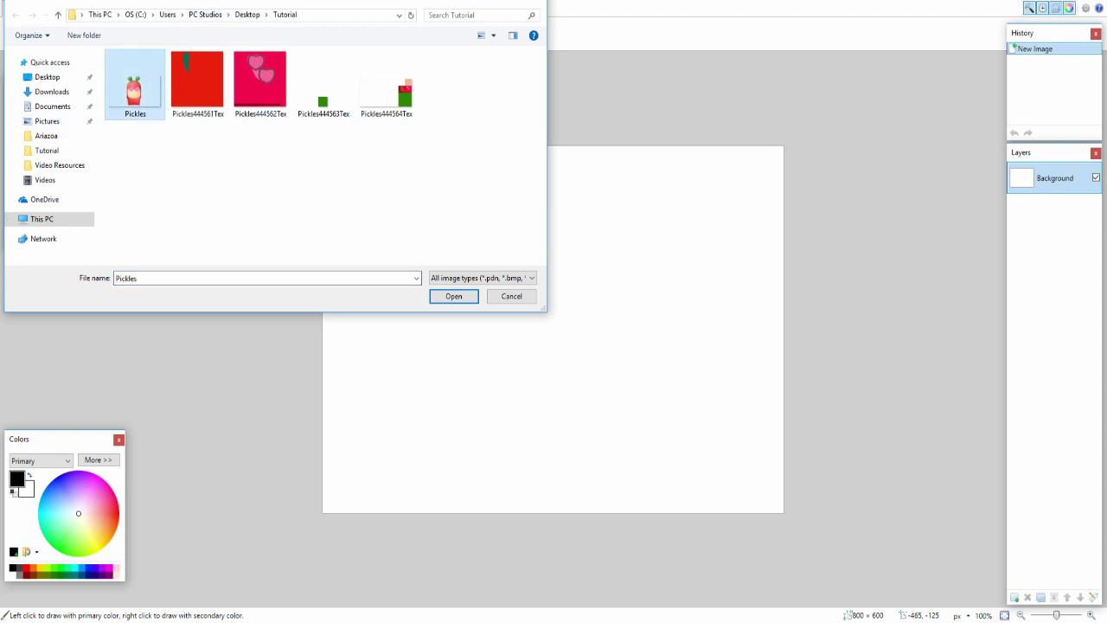
{"action": "left_click", "coordinate": [454, 296]}
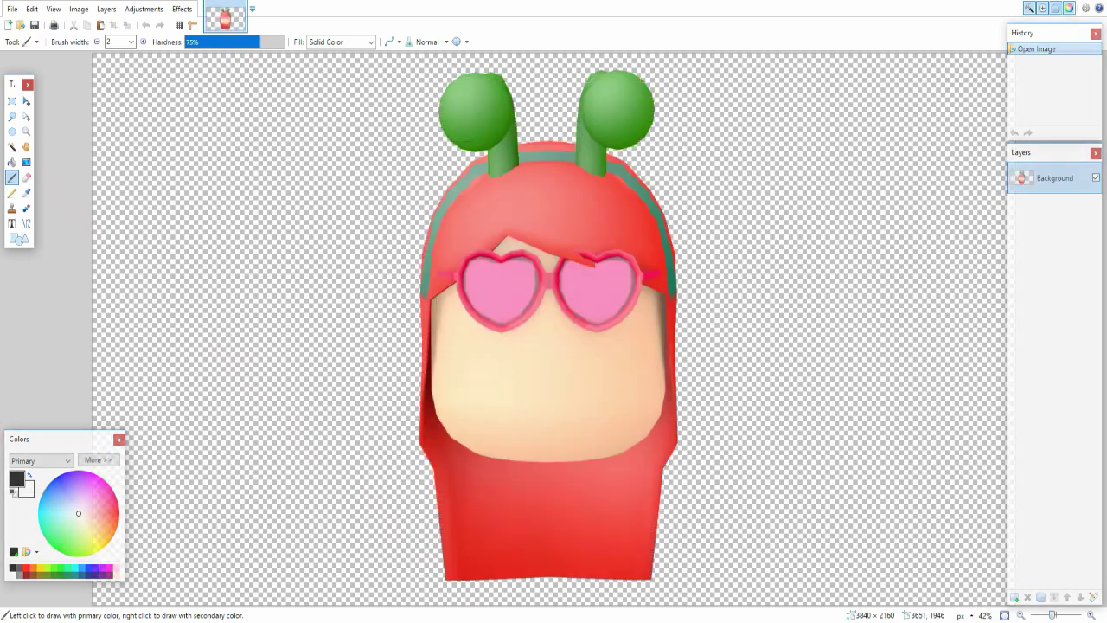
Step: Set the canvas width to 2160 pixels with the anchor at Middle, making the canvas square
{"action": "scroll", "coordinate": [547, 326], "scroll_direction": "up", "scroll_amount": 1, "text": "ctrl"}
{"action": "scroll", "coordinate": [546, 325], "scroll_direction": "down", "scroll_amount": 1, "text": "ctrl"}
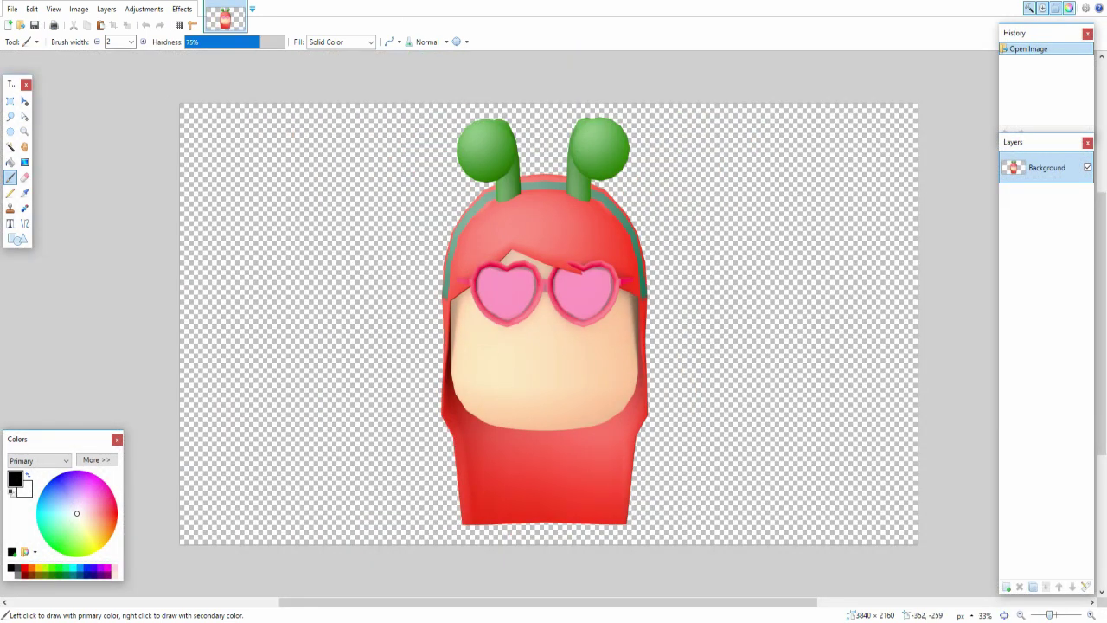
{"action": "left_click", "coordinate": [79, 8]}
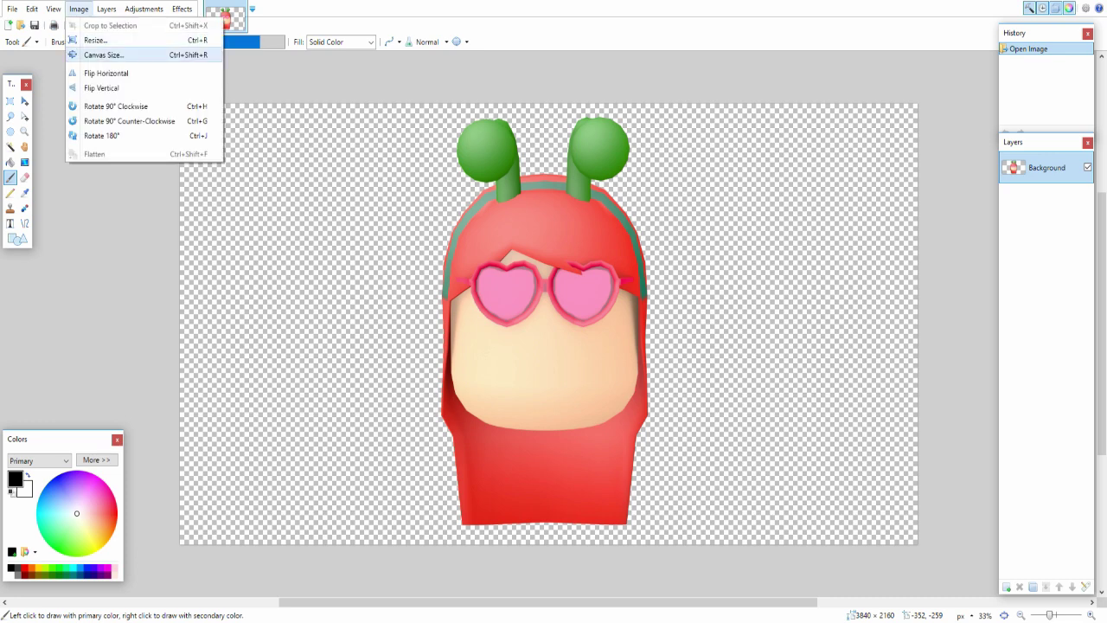
{"action": "left_click", "coordinate": [104, 54]}
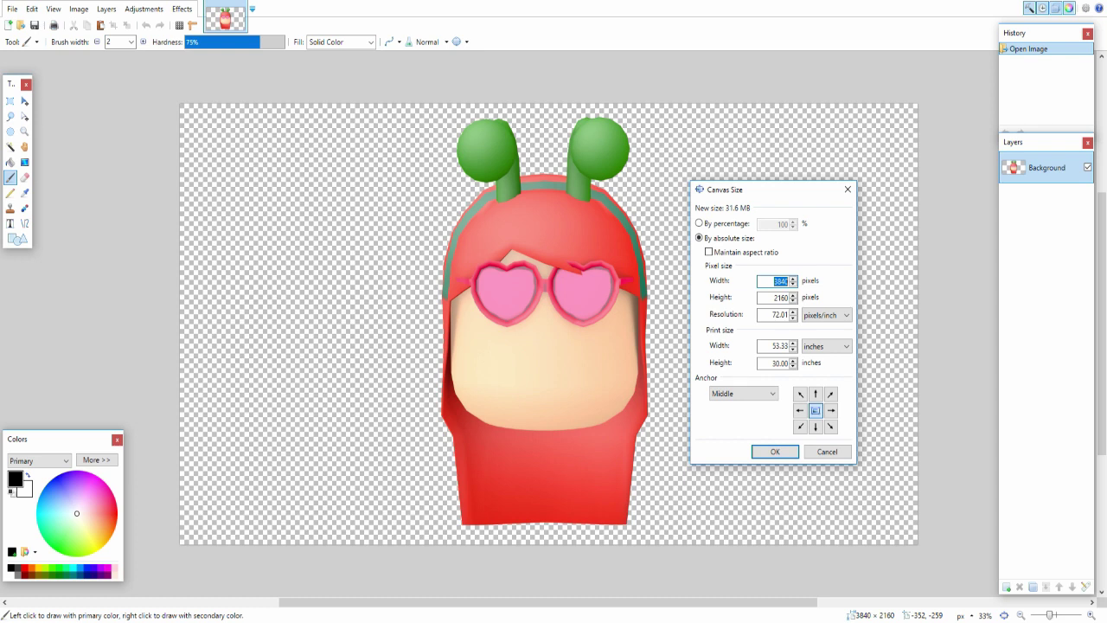
{"action": "type", "text": "2160"}
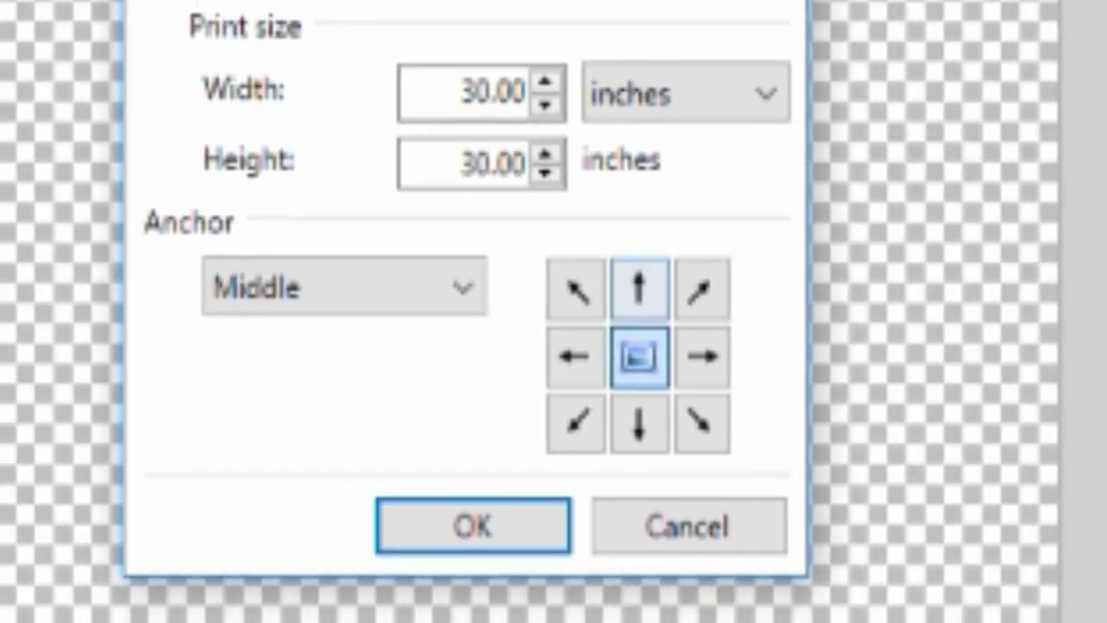
{"action": "left_click", "coordinate": [800, 394]}
{"action": "left_click", "coordinate": [670, 366]}
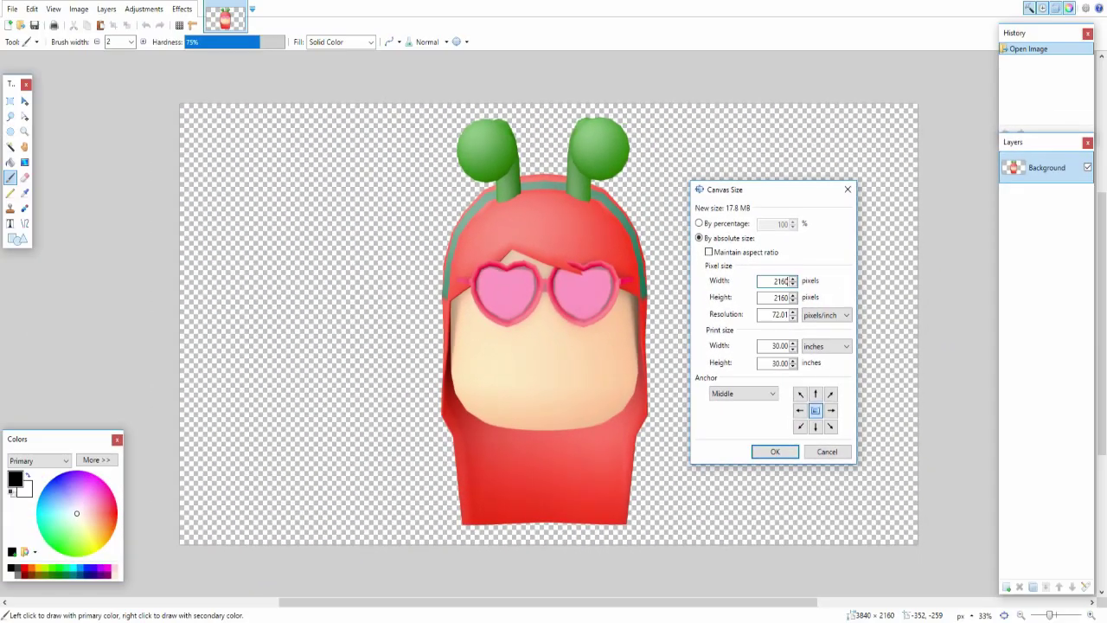
{"action": "key", "text": "Return"}
{"action": "left_click_drag", "start_coordinate": [802, 602], "coordinate": [709, 602]}
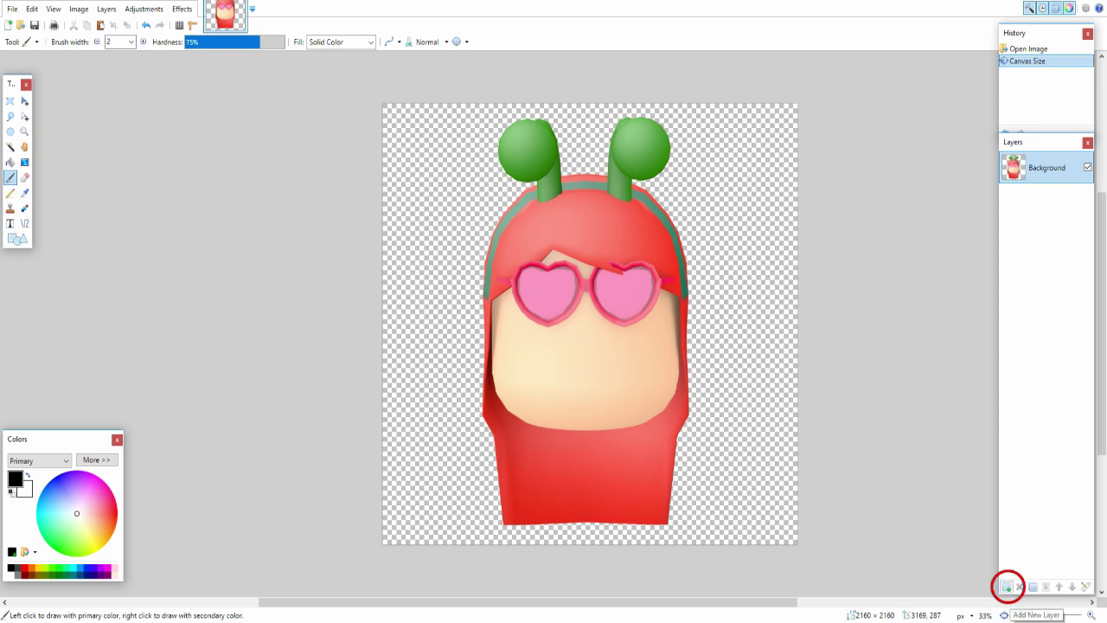
Step: Add a new layer and move it beneath the Background layer holding the head
{"action": "left_click", "coordinate": [1007, 587]}
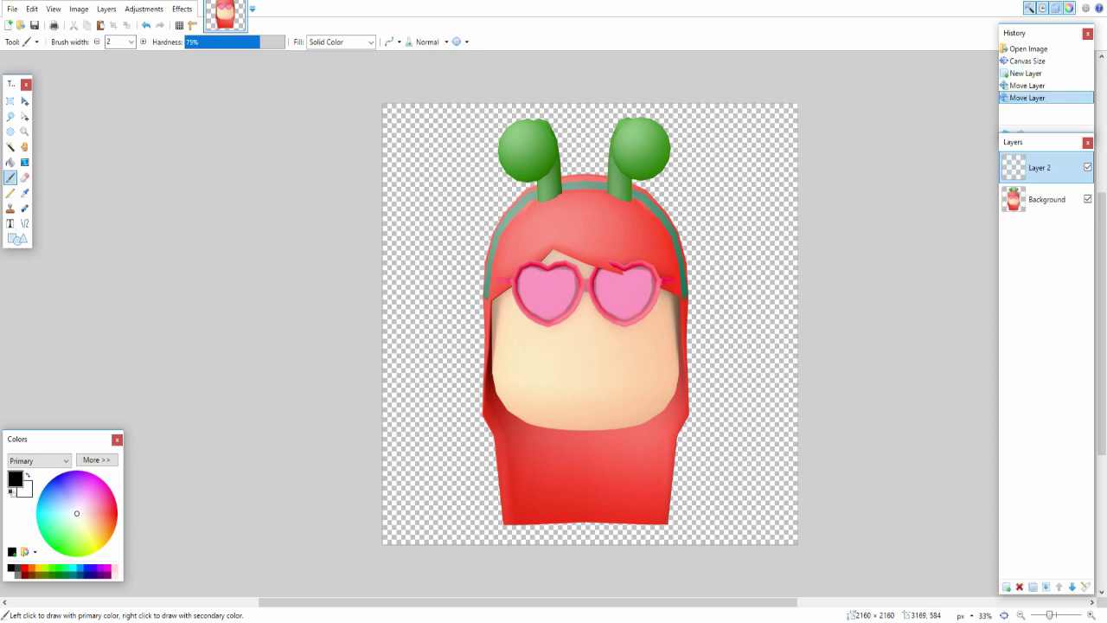
{"action": "left_click_drag", "start_coordinate": [1039, 168], "coordinate": [1040, 199]}
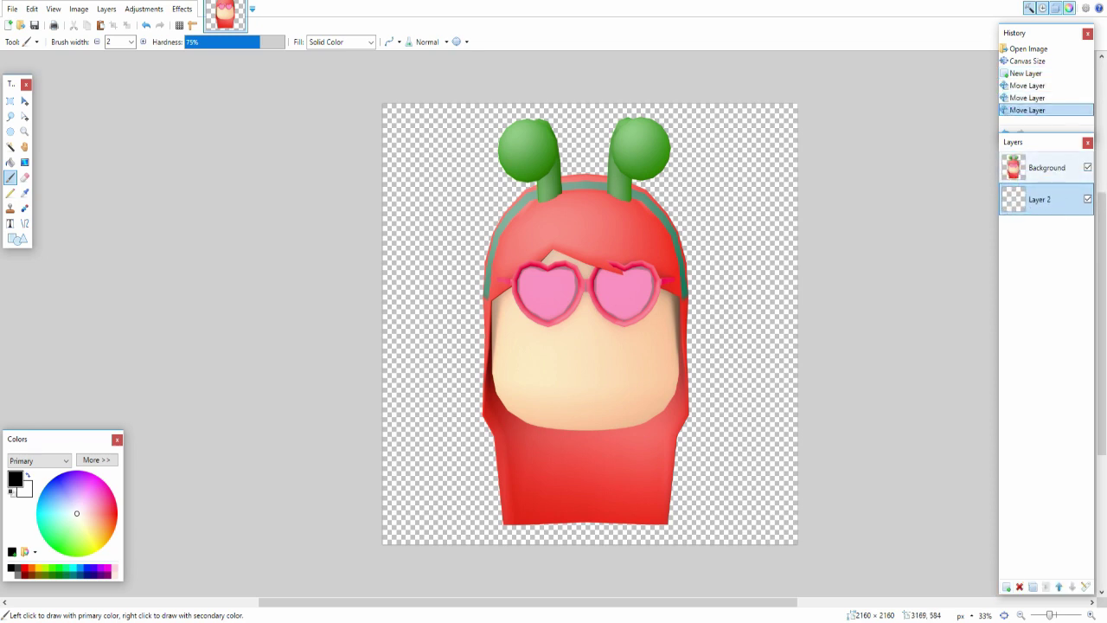
Step: Fill the empty layer beneath the head with a light peach color using the Paint Bucket
{"action": "left_click_drag", "start_coordinate": [104, 518], "coordinate": [86, 514]}
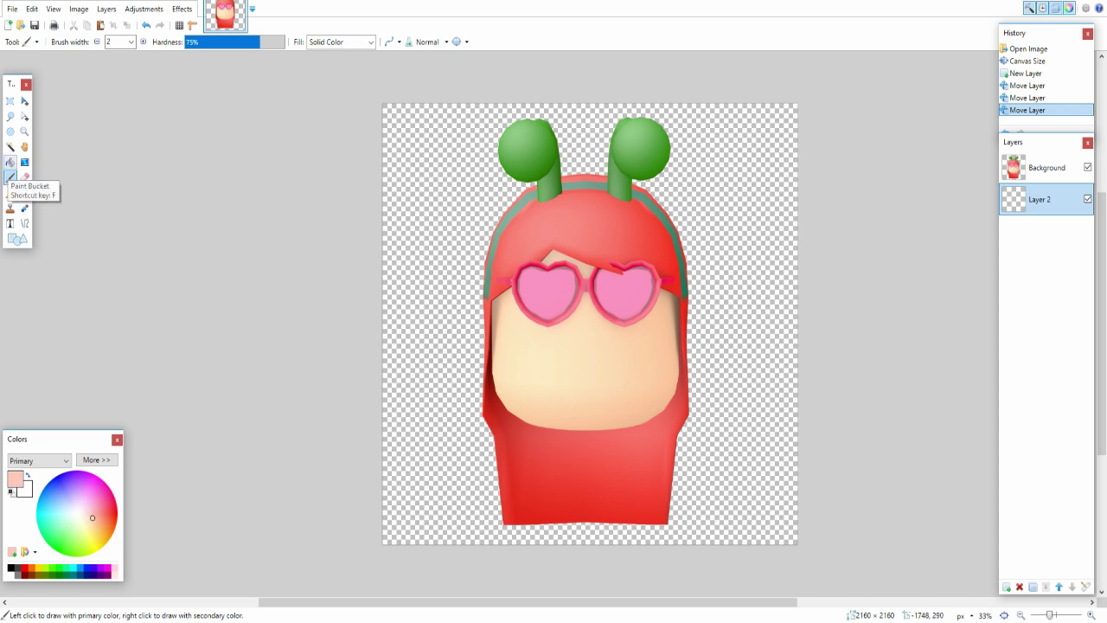
{"action": "left_click", "coordinate": [10, 162]}
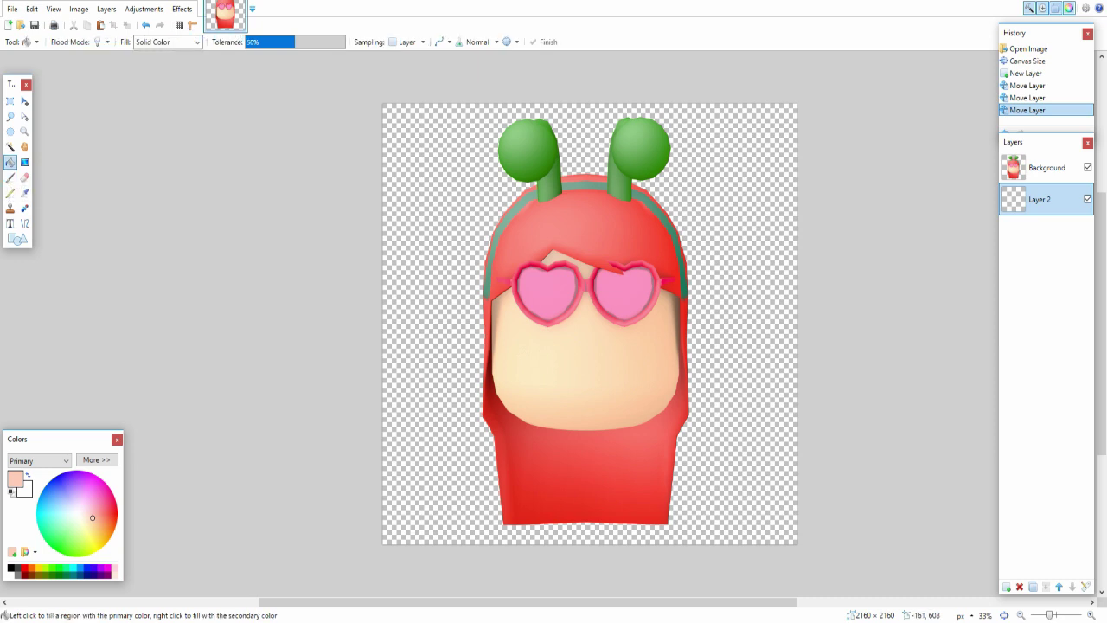
{"action": "left_click", "coordinate": [452, 235]}
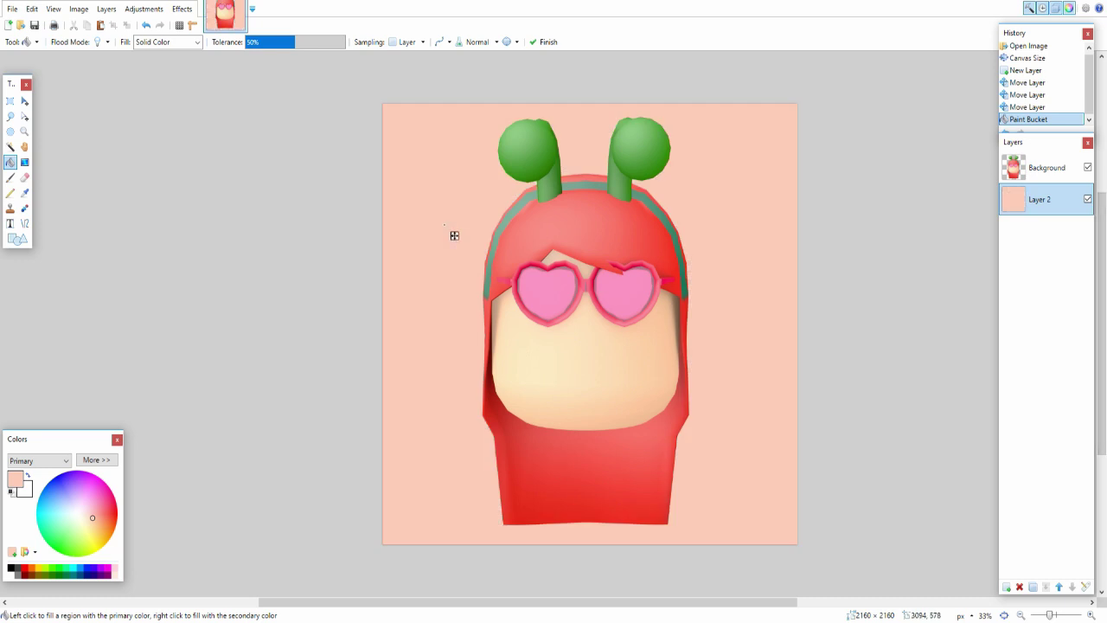
{"action": "left_click", "coordinate": [1047, 167]}
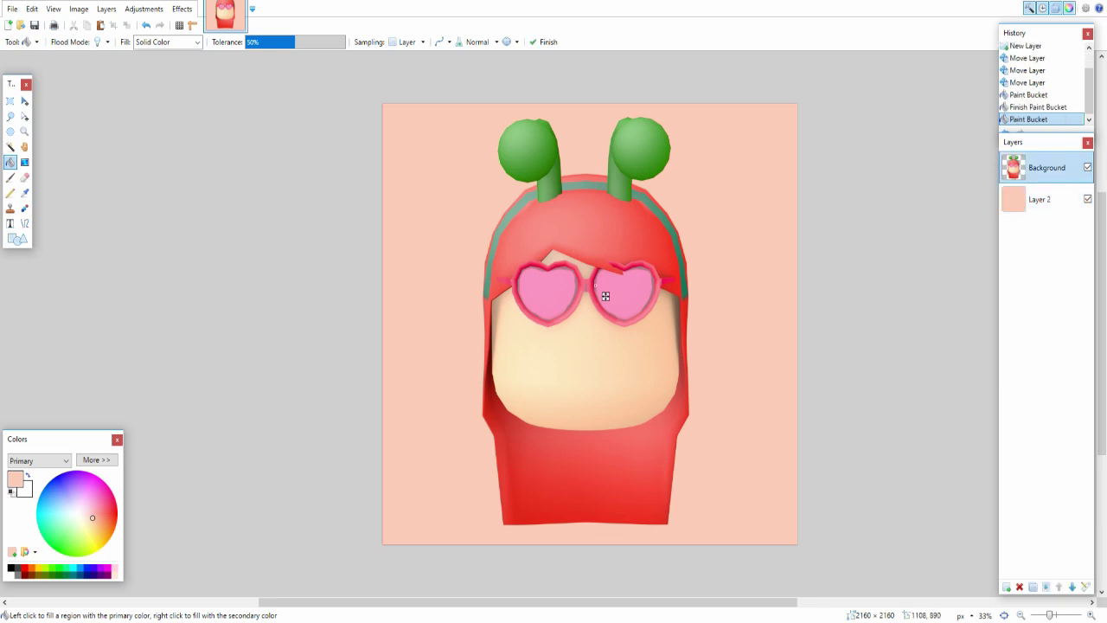
{"action": "left_click", "coordinate": [605, 295]}
{"action": "key", "text": "ctrl+z"}
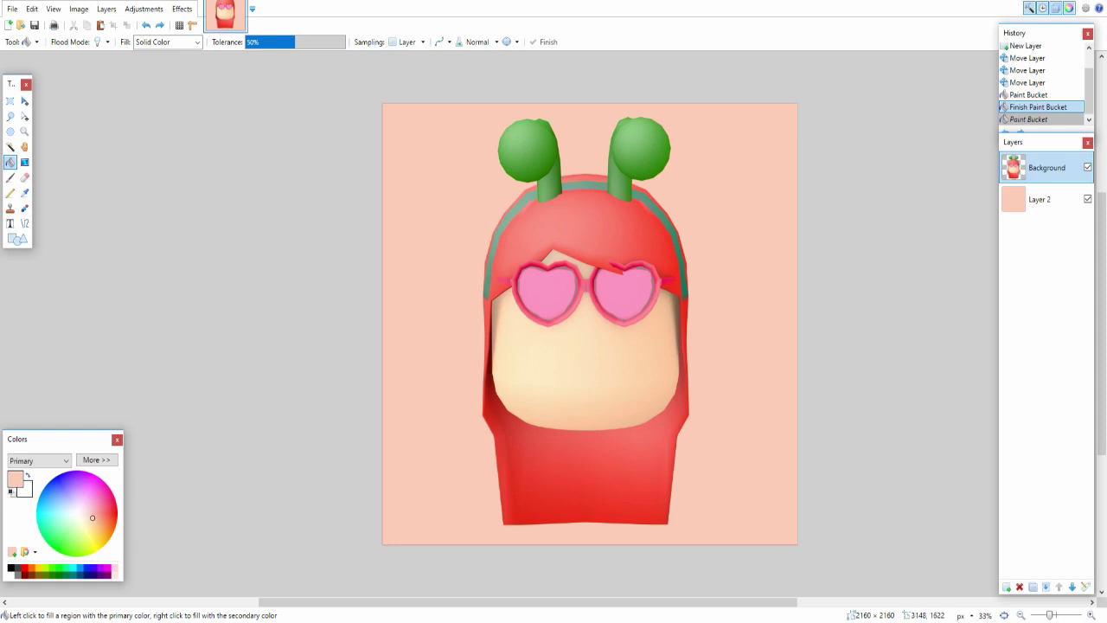
Step: Add a layer directly beneath the head layer and draw a large, diagonally rotated, filled black rectangle on it as a shadow
{"action": "left_click", "coordinate": [1007, 586]}
{"action": "left_click_drag", "start_coordinate": [1043, 170], "coordinate": [1042, 206]}
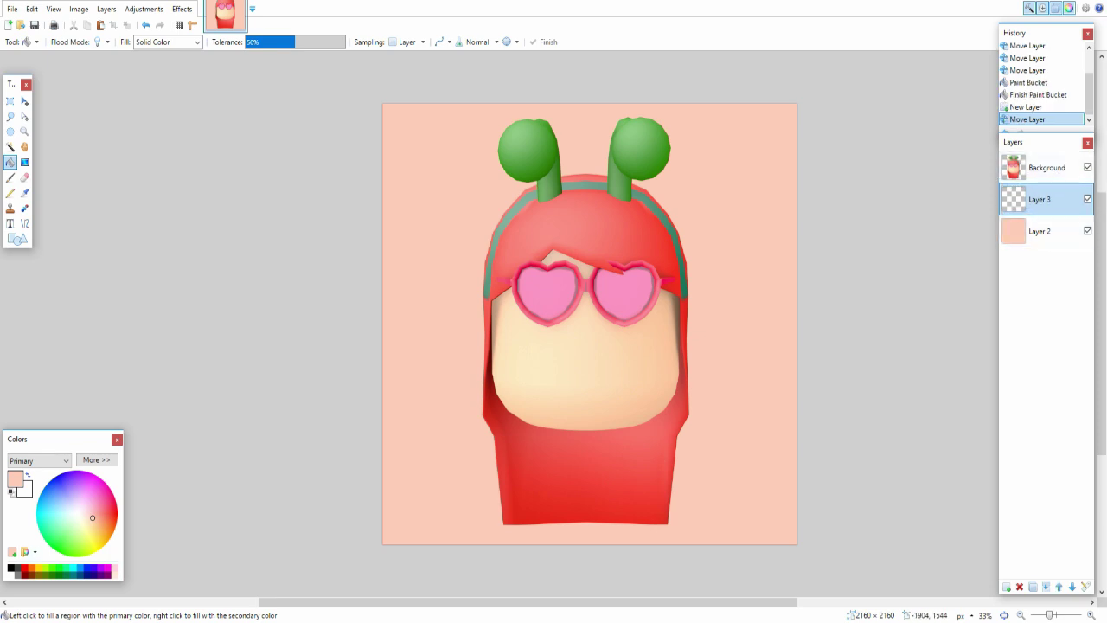
{"action": "left_click", "coordinate": [10, 568]}
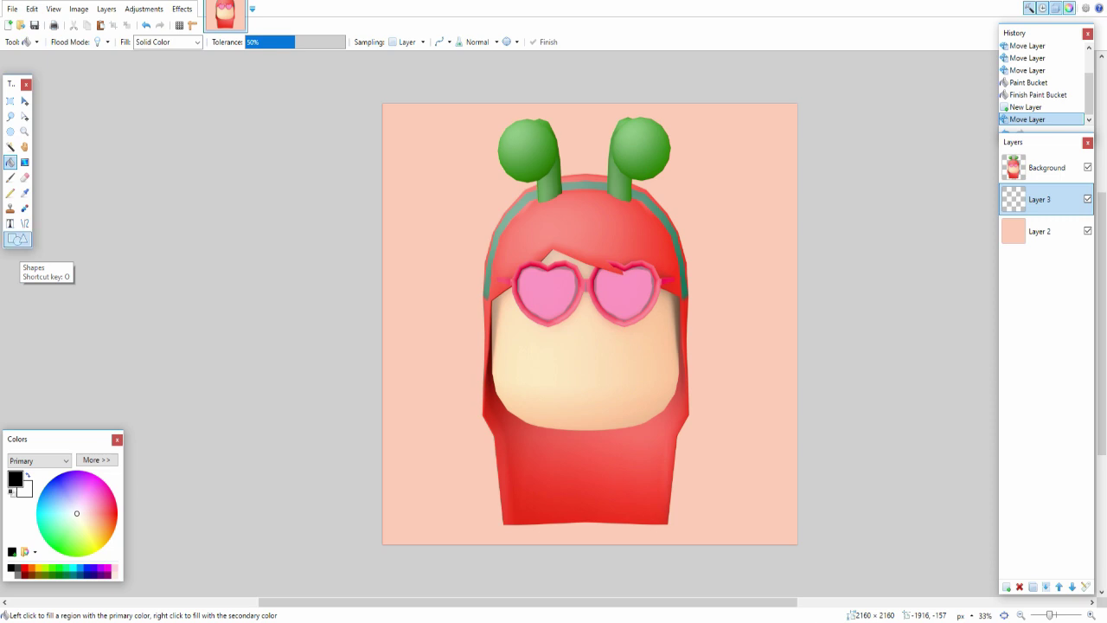
{"action": "left_click", "coordinate": [18, 239]}
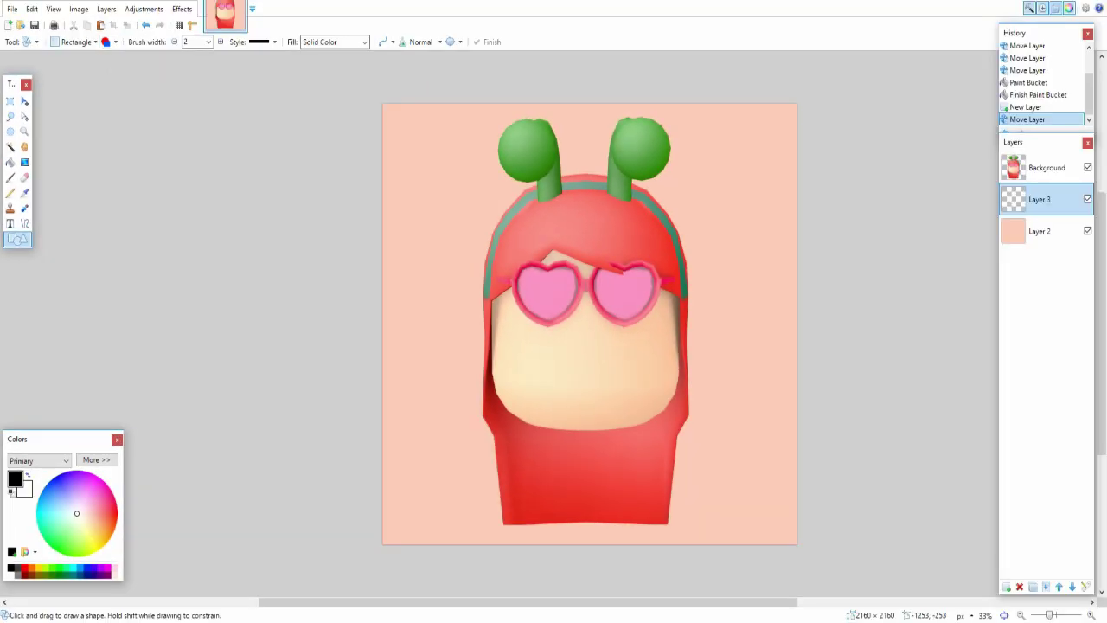
{"action": "mouse_move", "coordinate": [444, 195]}
{"action": "left_mouse_down"}
{"action": "mouse_move", "coordinate": [495, 206]}
{"action": "mouse_move", "coordinate": [519, 286]}
{"action": "mouse_move", "coordinate": [772, 381]}
{"action": "mouse_move", "coordinate": [782, 393]}
{"action": "mouse_move", "coordinate": [707, 506]}
{"action": "mouse_move", "coordinate": [736, 536]}
{"action": "mouse_move", "coordinate": [808, 518]}
{"action": "left_mouse_up"}
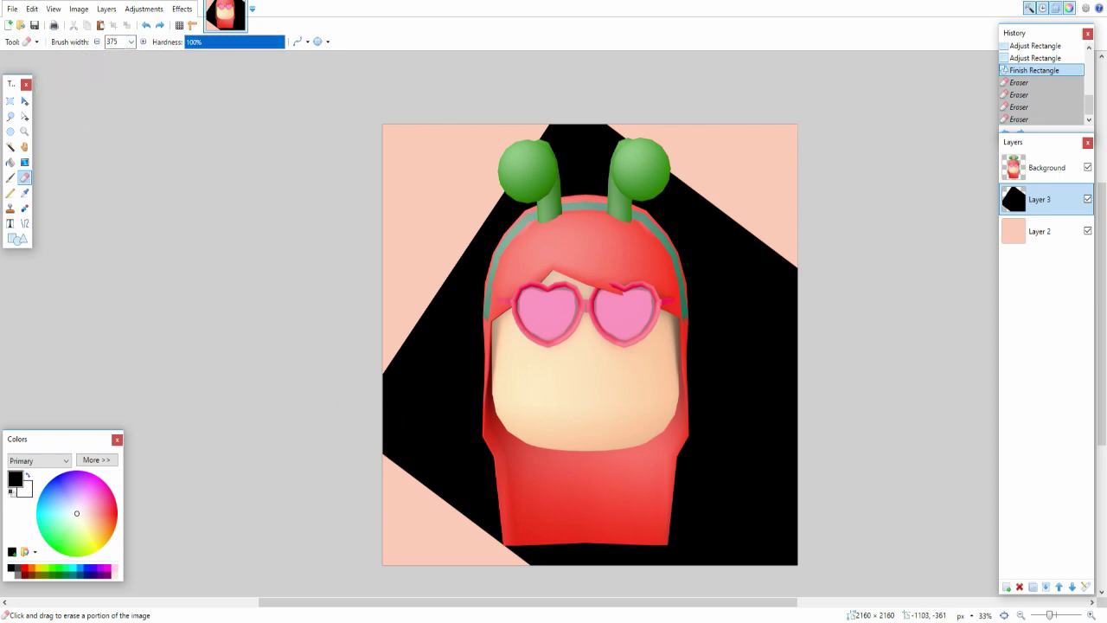
Step: Erase the parts of the black shape beside the head's left side and above the antennae, using a 375-pixel eraser at 100% hardness
{"action": "left_click_drag", "start_coordinate": [446, 316], "coordinate": [446, 254]}
{"action": "left_click", "coordinate": [232, 42]}
{"action": "mouse_move", "coordinate": [355, 351]}
{"action": "left_mouse_down"}
{"action": "mouse_move", "coordinate": [408, 339]}
{"action": "mouse_move", "coordinate": [389, 378]}
{"action": "mouse_move", "coordinate": [427, 353]}
{"action": "mouse_move", "coordinate": [450, 389]}
{"action": "mouse_move", "coordinate": [457, 366]}
{"action": "mouse_move", "coordinate": [410, 462]}
{"action": "mouse_move", "coordinate": [416, 501]}
{"action": "mouse_move", "coordinate": [476, 408]}
{"action": "mouse_move", "coordinate": [465, 512]}
{"action": "mouse_move", "coordinate": [475, 526]}
{"action": "left_mouse_up"}
{"action": "left_click", "coordinate": [282, 42]}
{"action": "left_click_drag", "start_coordinate": [458, 260], "coordinate": [473, 208]}
{"action": "left_click_drag", "start_coordinate": [536, 103], "coordinate": [611, 112]}
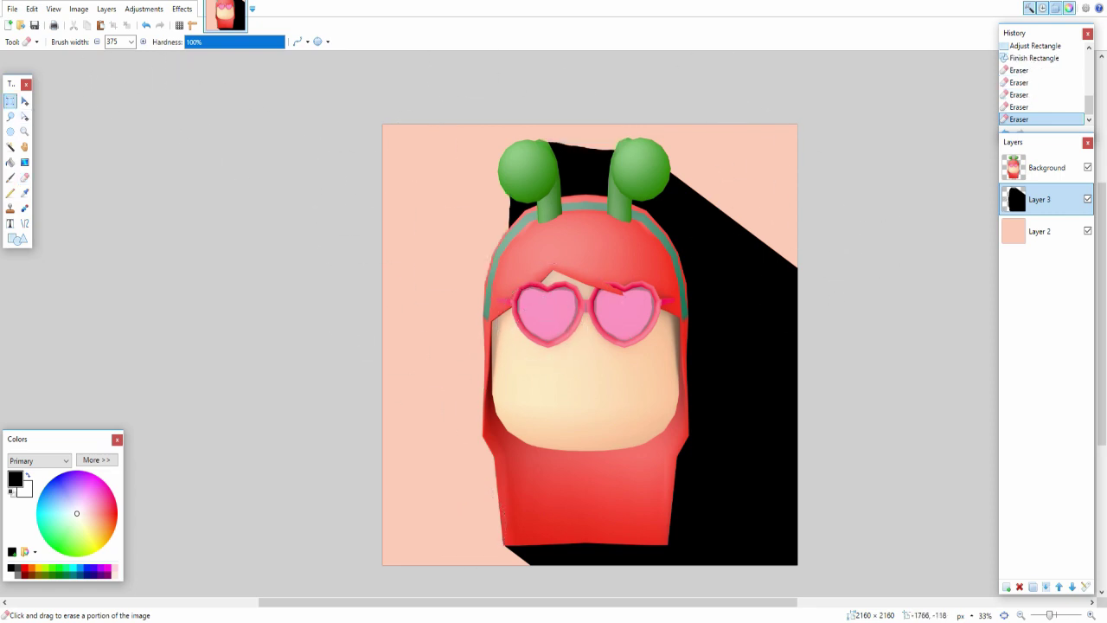
{"action": "left_click", "coordinate": [11, 100]}
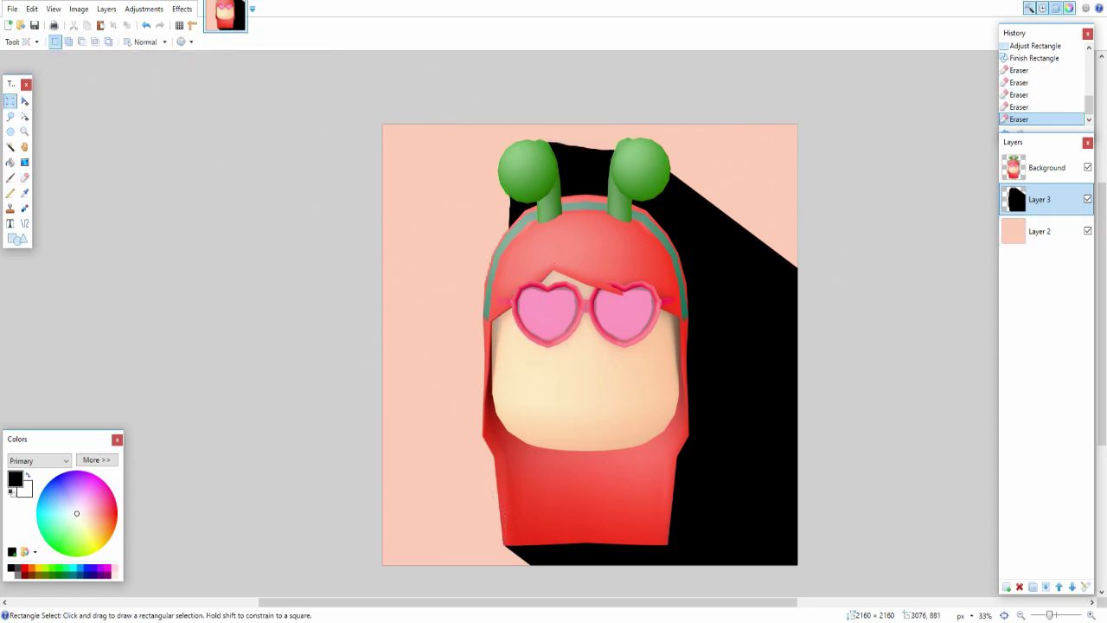
Step: Set the black shadow layer's blending mode to Overlay and its opacity to 118
{"action": "key", "text": "F4"}
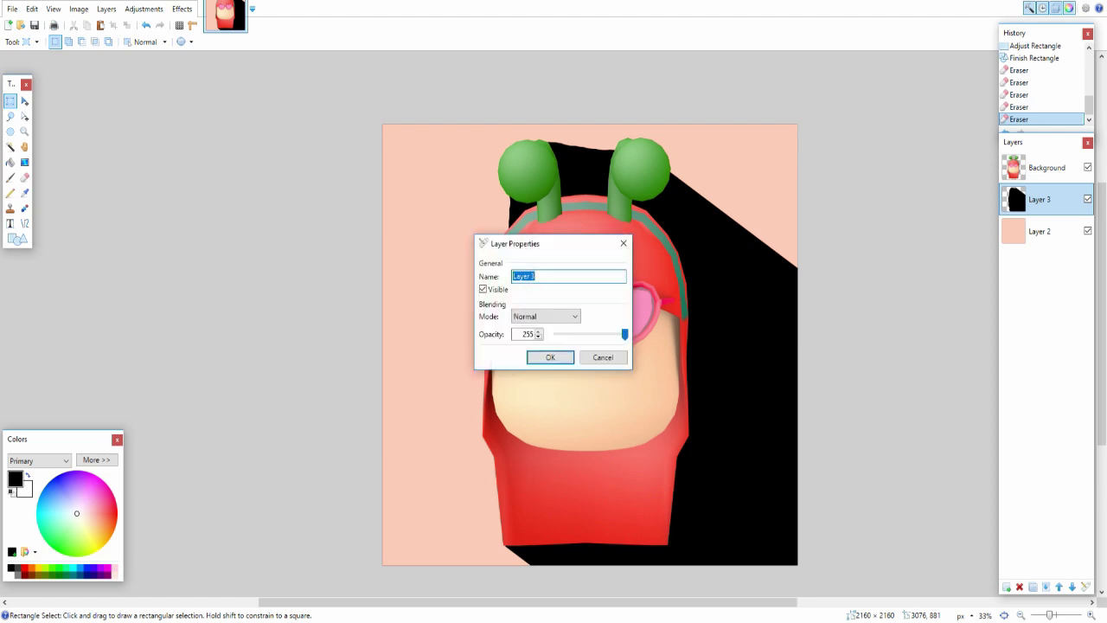
{"action": "left_click_drag", "start_coordinate": [537, 244], "coordinate": [770, 231]}
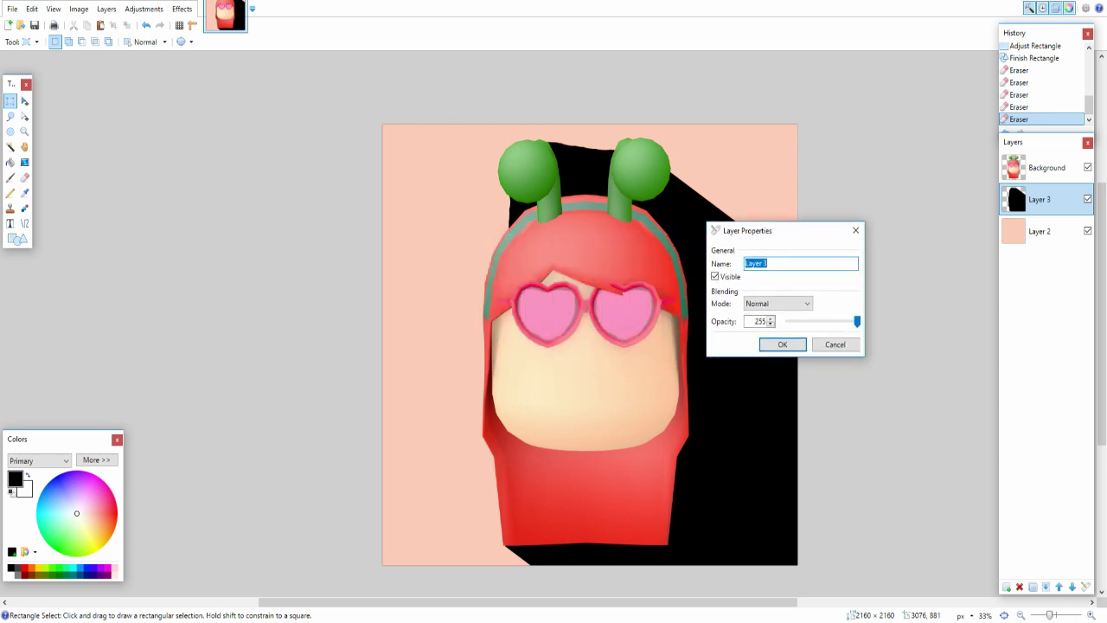
{"action": "left_click", "coordinate": [779, 303]}
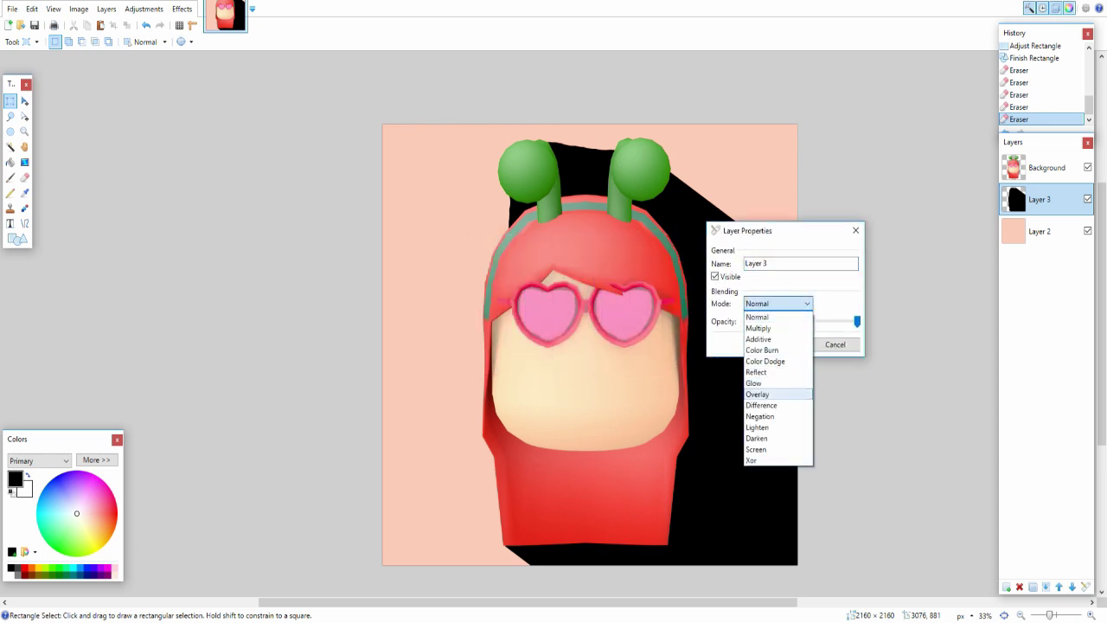
{"action": "left_click", "coordinate": [767, 394]}
{"action": "left_click_drag", "start_coordinate": [769, 231], "coordinate": [971, 262]}
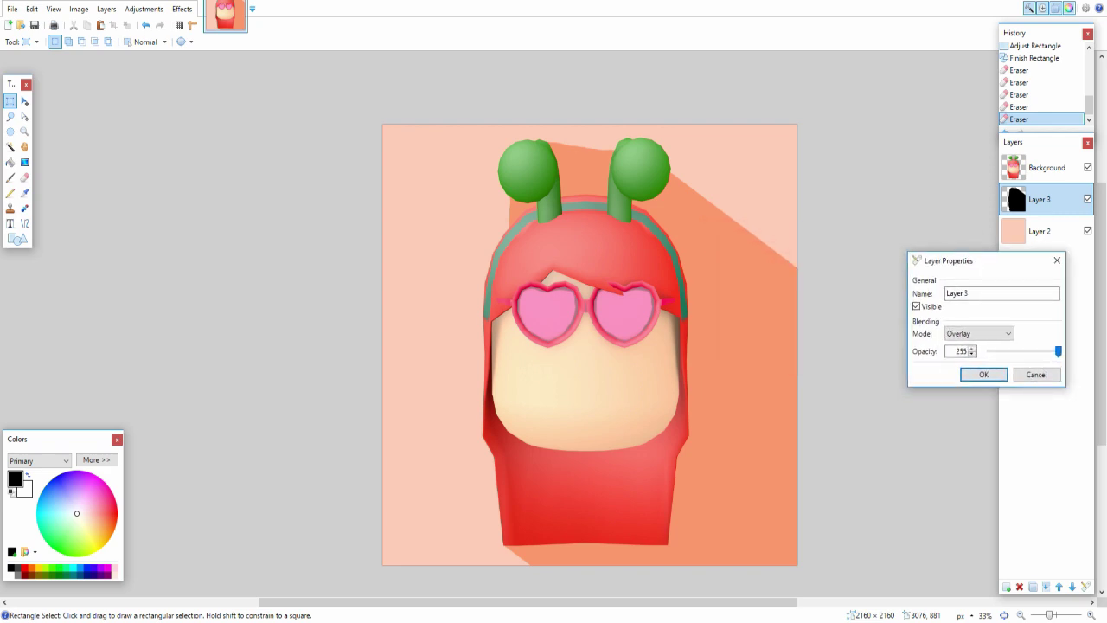
{"action": "left_click_drag", "start_coordinate": [1058, 351], "coordinate": [1020, 351]}
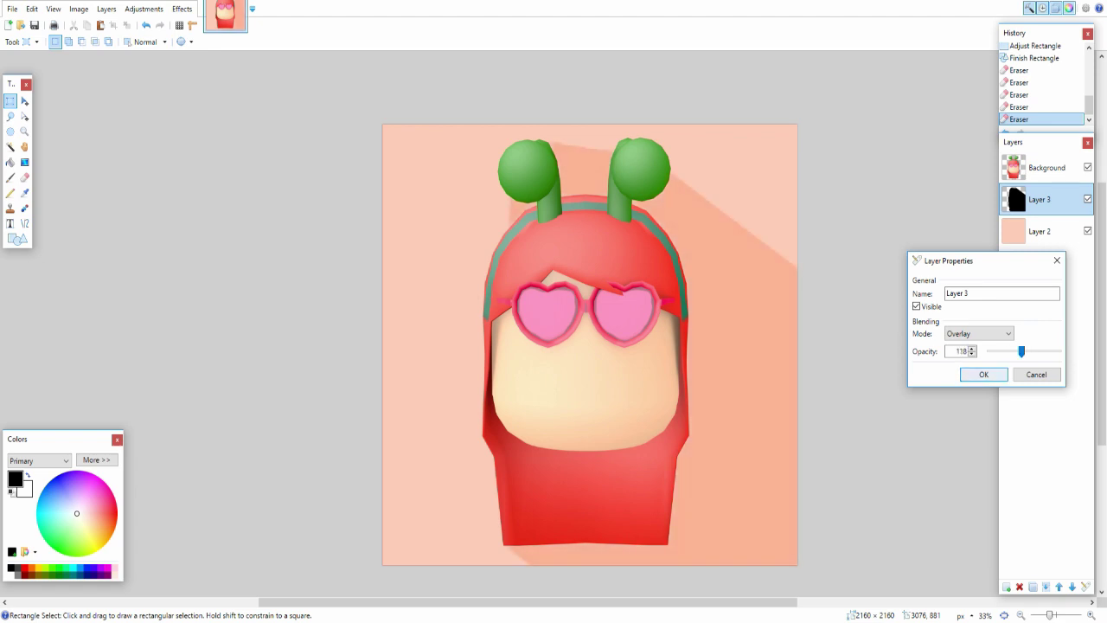
{"action": "left_click", "coordinate": [983, 373]}
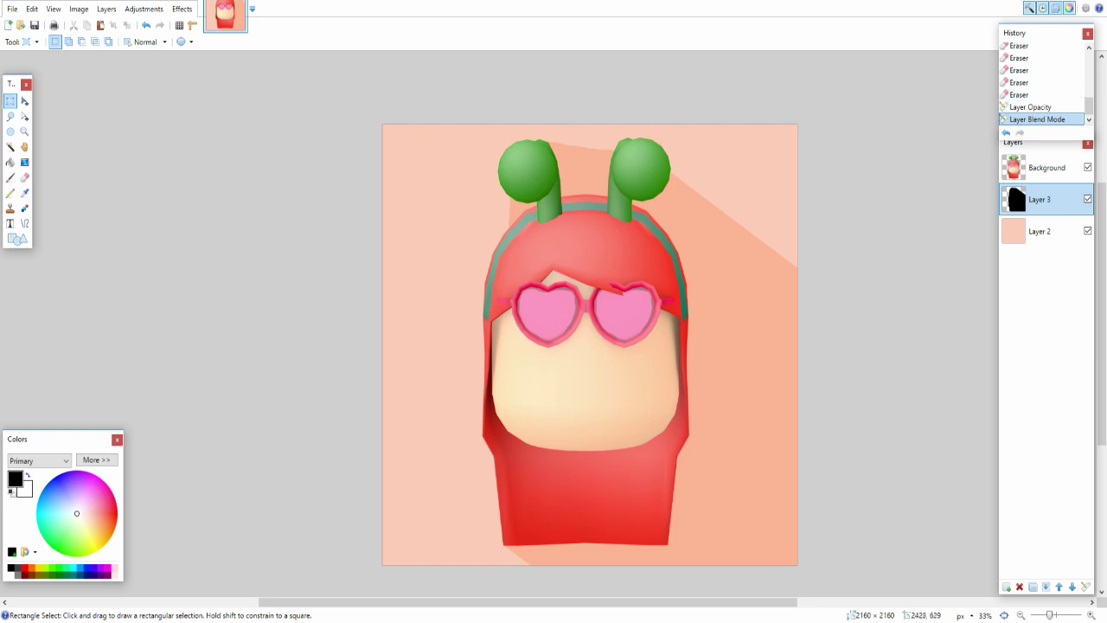
Step: Add a layer directly above the peach fill and paint four light pink patches around the head with a 375-pixel brush
{"action": "left_click", "coordinate": [1006, 587]}
{"action": "left_click_drag", "start_coordinate": [1042, 200], "coordinate": [1043, 234]}
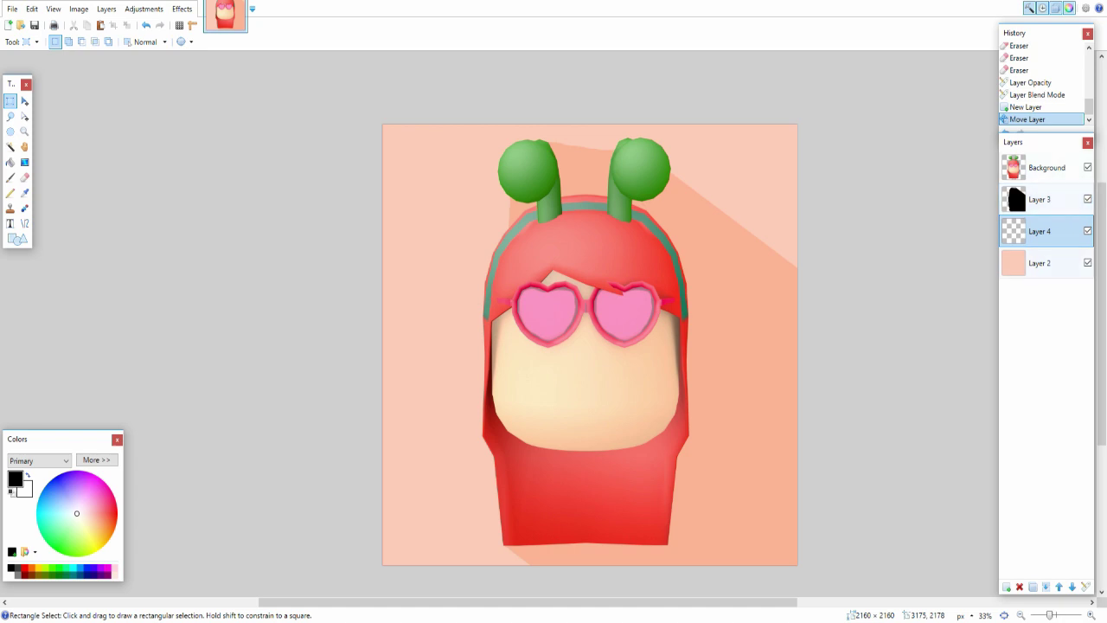
{"action": "left_click", "coordinate": [114, 568]}
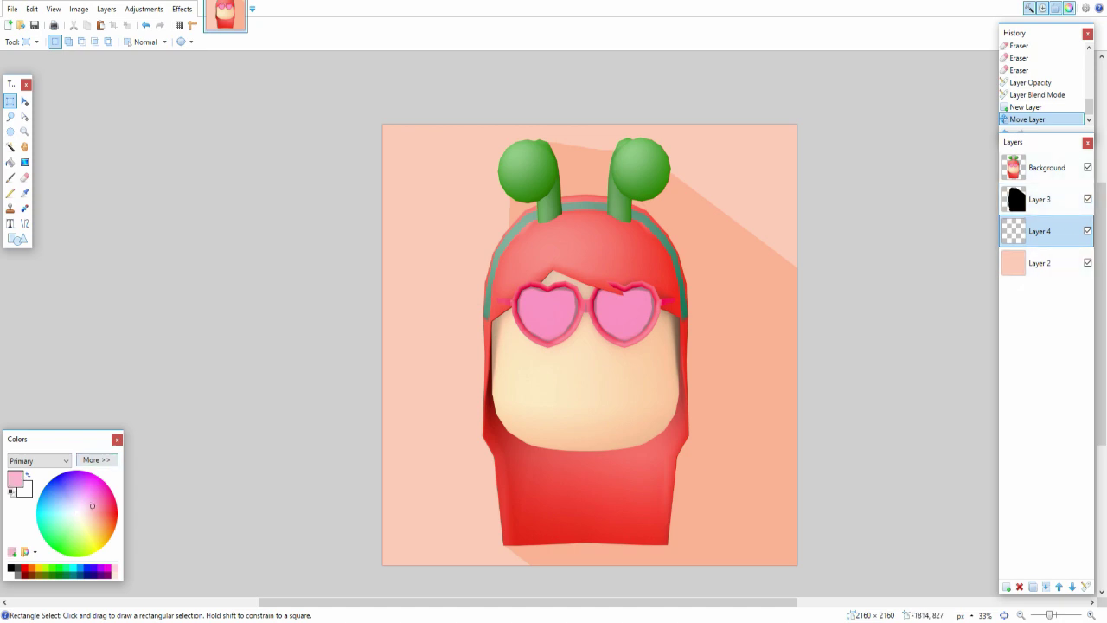
{"action": "left_click", "coordinate": [10, 178]}
{"action": "left_click_drag", "start_coordinate": [696, 307], "coordinate": [714, 346]}
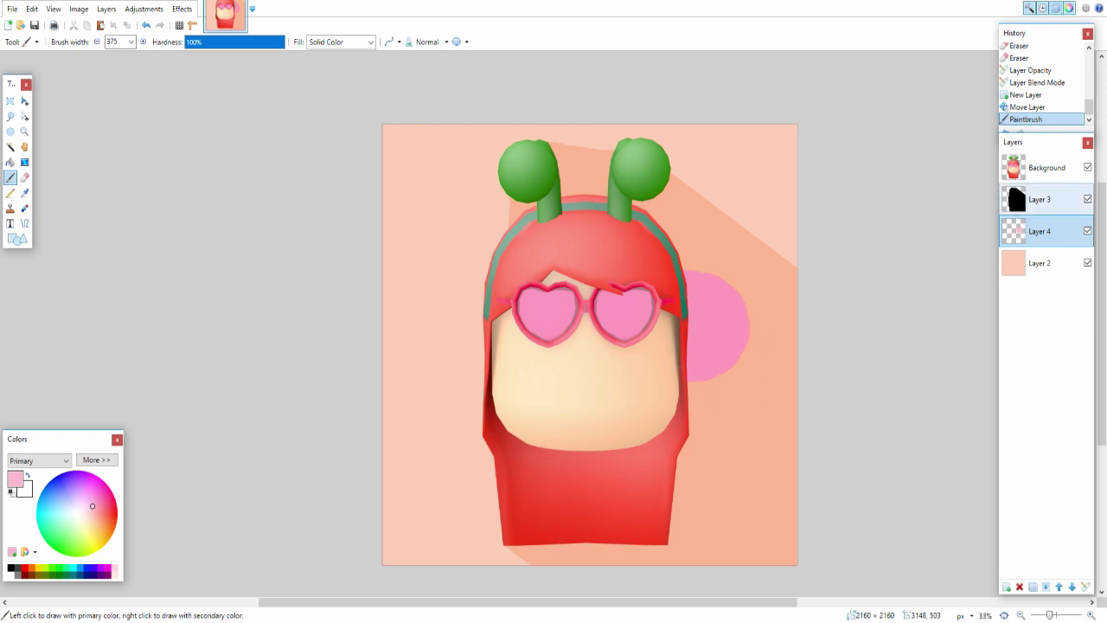
{"action": "left_click_drag", "start_coordinate": [562, 152], "coordinate": [510, 173]}
{"action": "mouse_move", "coordinate": [454, 370]}
{"action": "left_mouse_down"}
{"action": "mouse_move", "coordinate": [465, 366]}
{"action": "mouse_move", "coordinate": [454, 385]}
{"action": "left_mouse_up"}
{"action": "mouse_move", "coordinate": [519, 530]}
{"action": "left_mouse_down"}
{"action": "mouse_move", "coordinate": [504, 528]}
{"action": "mouse_move", "coordinate": [530, 584]}
{"action": "left_mouse_up"}
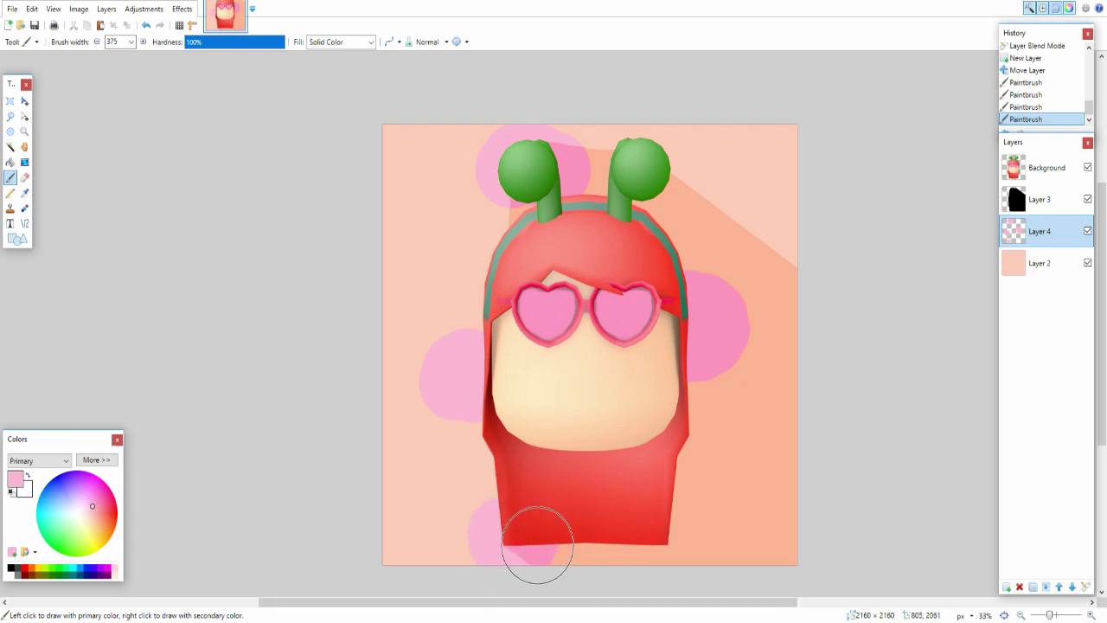
Step: Undo the pink brush strokes around the head and delete the layer they were painted on
{"action": "key", "text": "ctrl+z"}
{"action": "key", "text": "ctrl+z"}
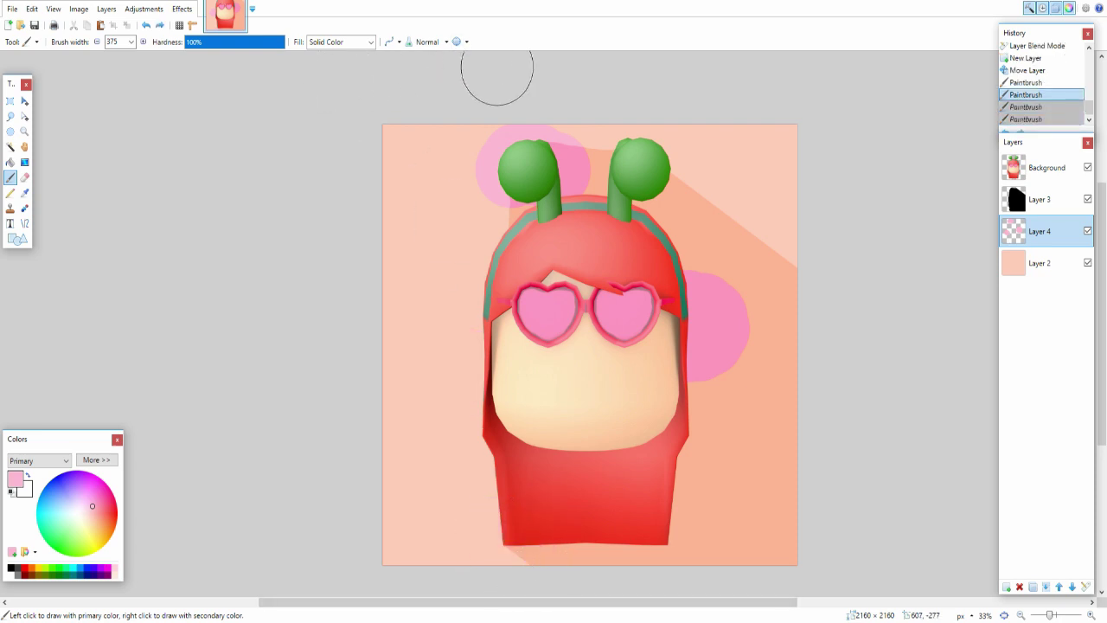
{"action": "key", "text": "ctrl+z"}
{"action": "key", "text": "ctrl+z"}
{"action": "key", "text": "ctrl+shift+Delete"}
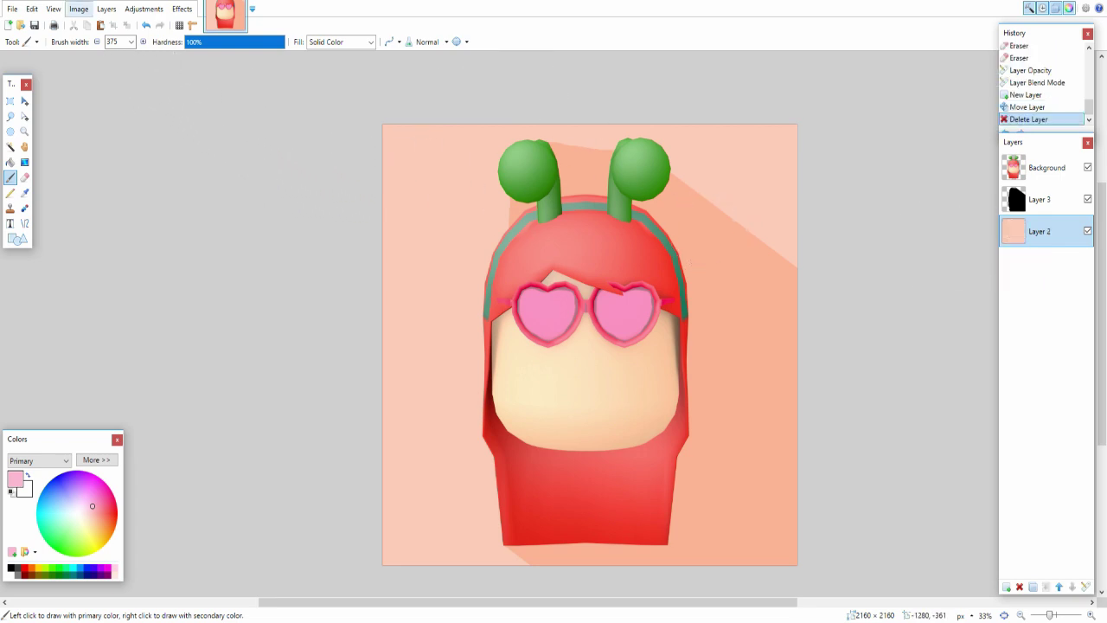
Step: Resize the whole image to 800 by 800 pixels
{"action": "left_click", "coordinate": [78, 9]}
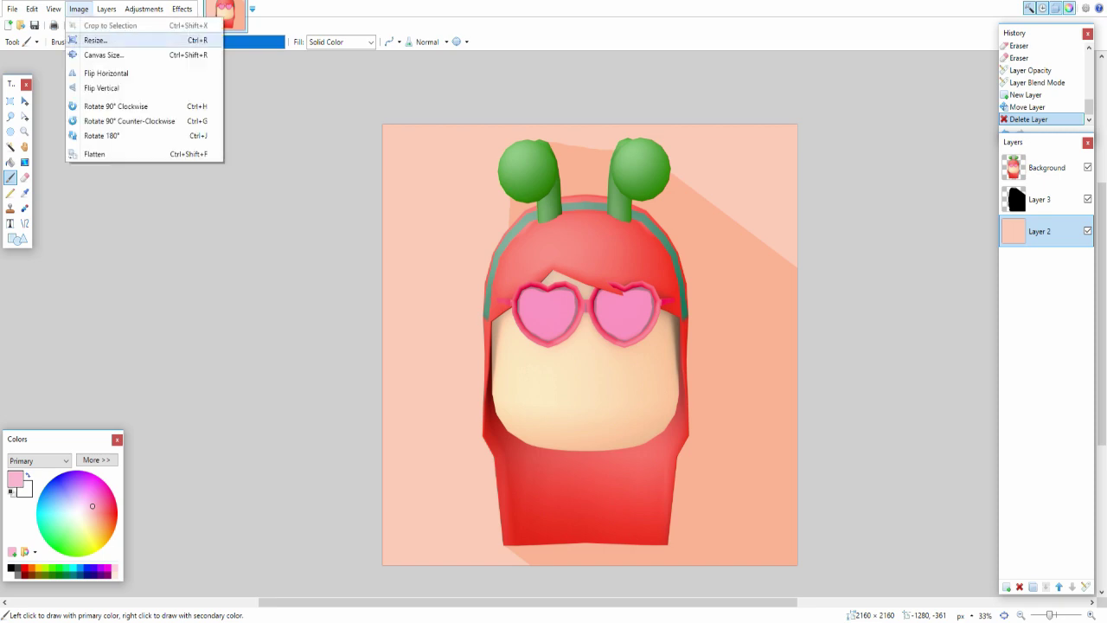
{"action": "left_click", "coordinate": [95, 40]}
{"action": "type", "text": "800"}
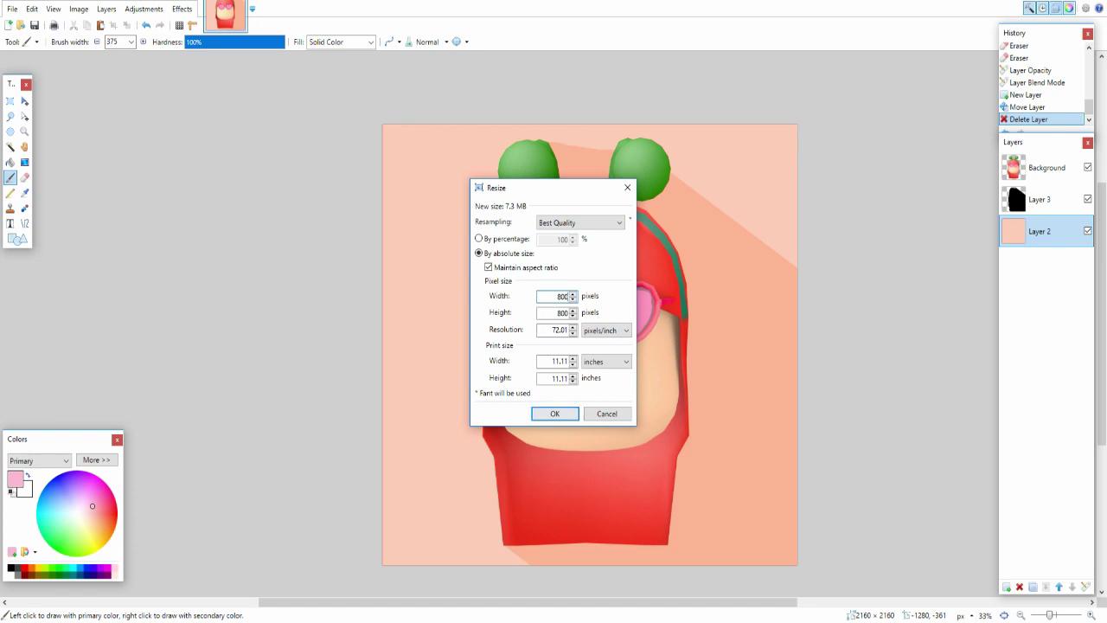
{"action": "key", "text": "Return"}
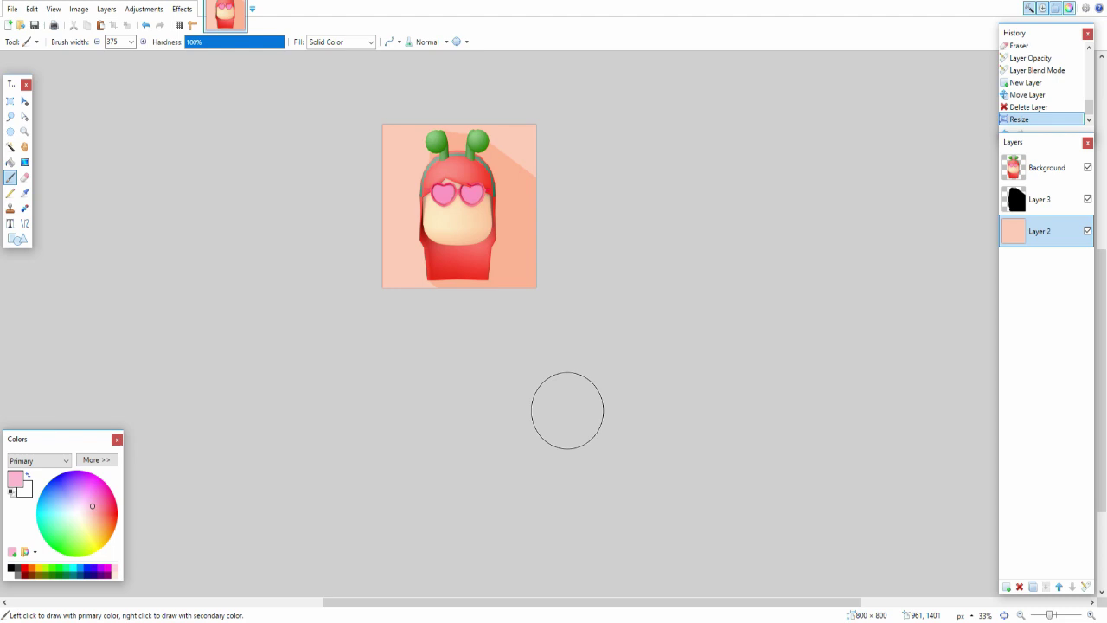
Step: Examine the resized picture's quality up close and its overall composition
{"action": "mouse_move", "coordinate": [679, 602]}
{"action": "left_mouse_down"}
{"action": "mouse_move", "coordinate": [621, 602]}
{"action": "mouse_move", "coordinate": [408, 254]}
{"action": "left_mouse_up"}
{"action": "left_click", "coordinate": [79, 9]}
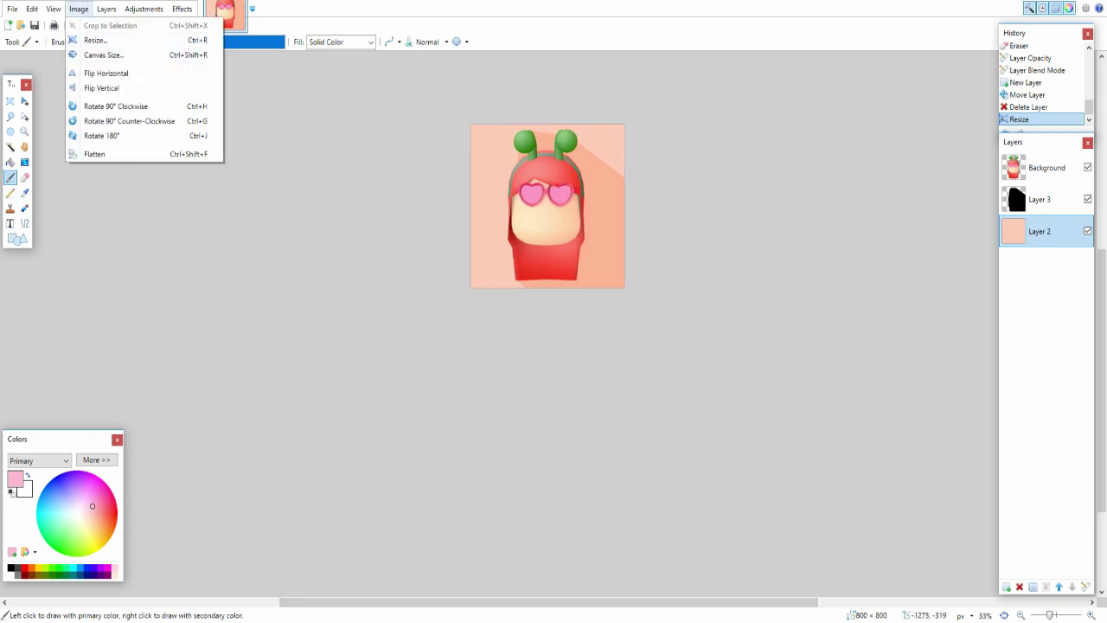
{"action": "key", "text": "ctrl+plus"}
{"action": "key", "text": "ctrl+plus"}
{"action": "key", "text": "ctrl+plus"}
{"action": "key", "text": "ctrl+plus"}
{"action": "scroll", "coordinate": [822, 484], "scroll_direction": "up", "scroll_amount": 5}
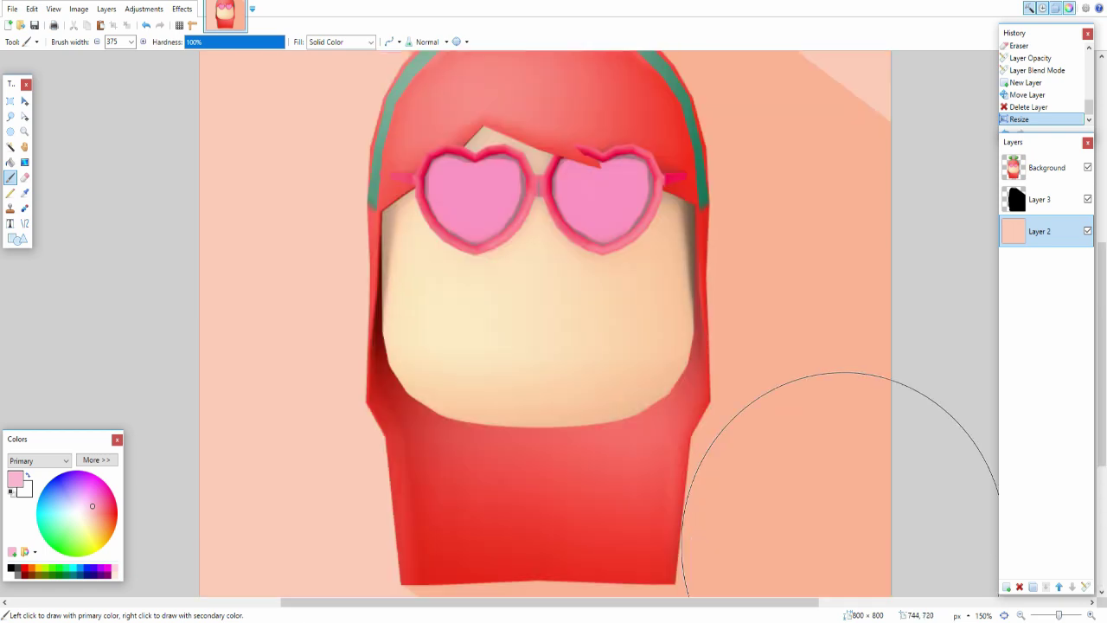
{"action": "scroll", "coordinate": [952, 553], "scroll_direction": "down", "scroll_amount": 2, "text": "ctrl"}
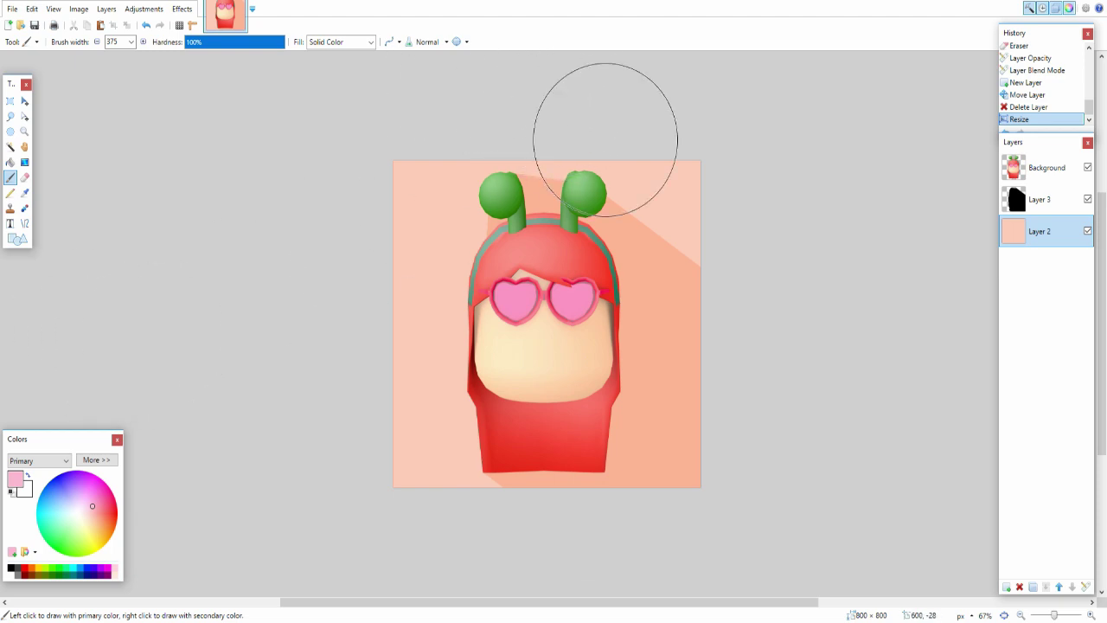
Step: Save the picture as a PNG named Profile picture in the Tutorial folder, flattening its layers
{"action": "left_click", "coordinate": [11, 100]}
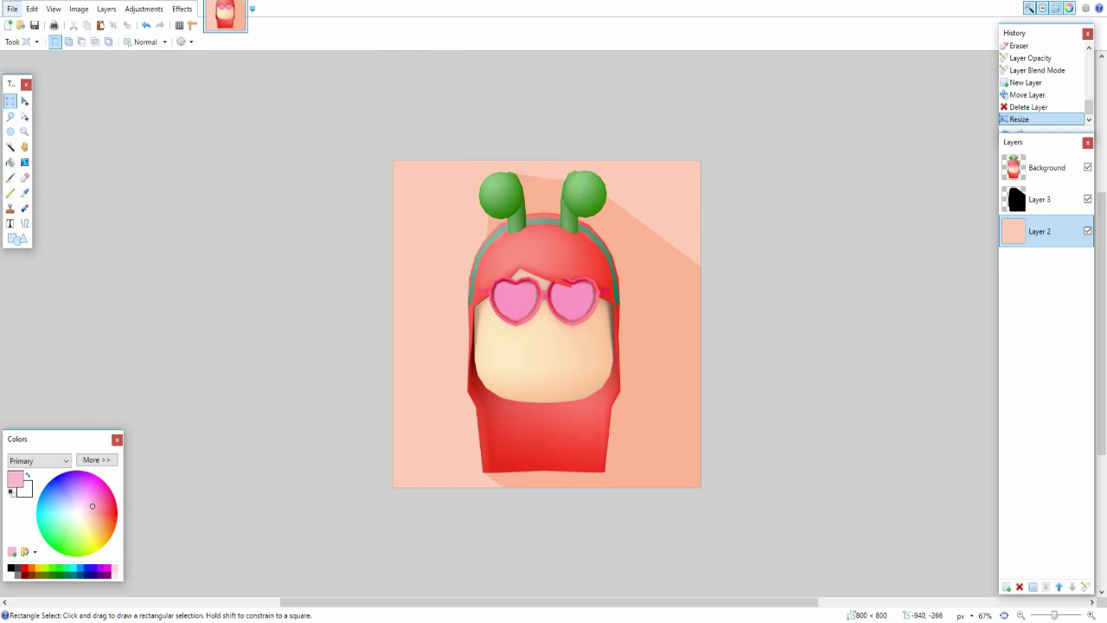
{"action": "left_click", "coordinate": [12, 9]}
{"action": "left_click", "coordinate": [34, 117]}
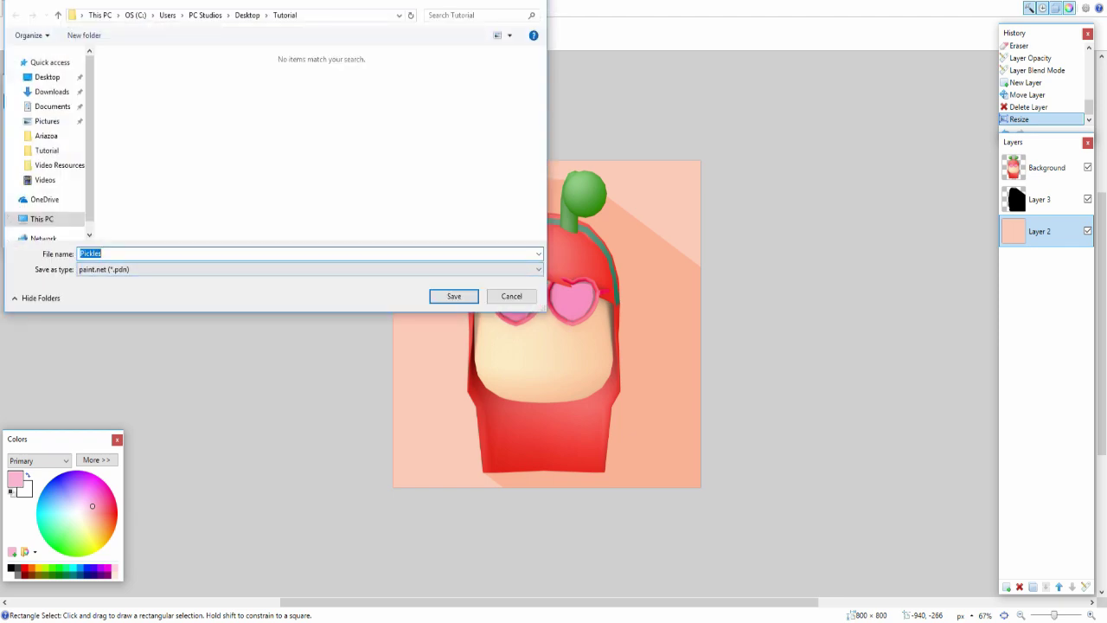
{"action": "type", "text": "Profile pictur"}
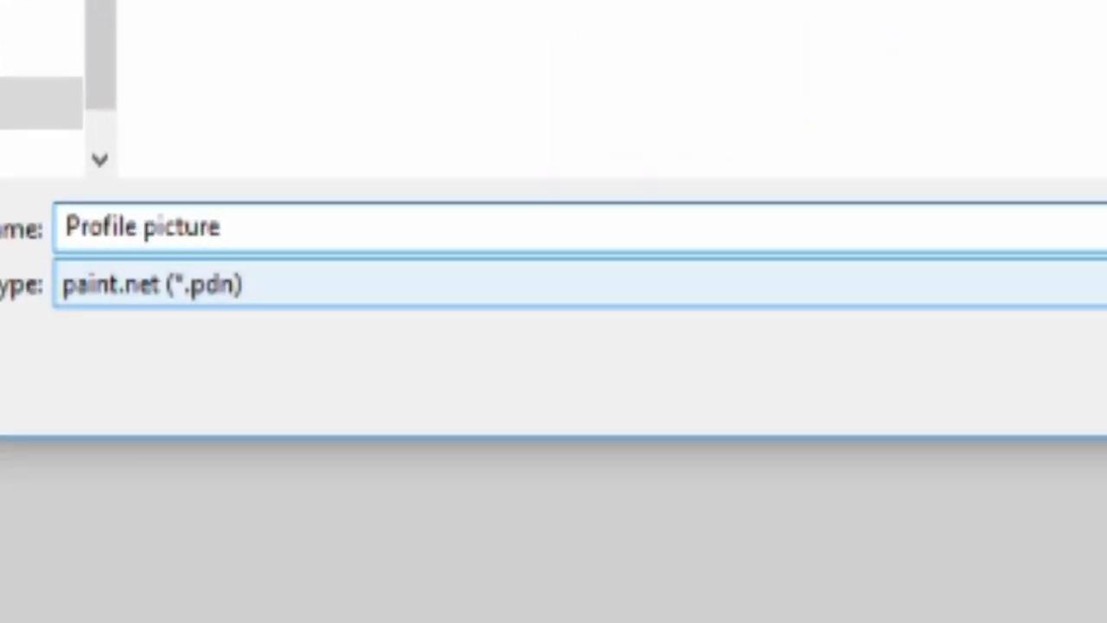
{"action": "left_click", "coordinate": [579, 284]}
{"action": "left_click", "coordinate": [579, 459]}
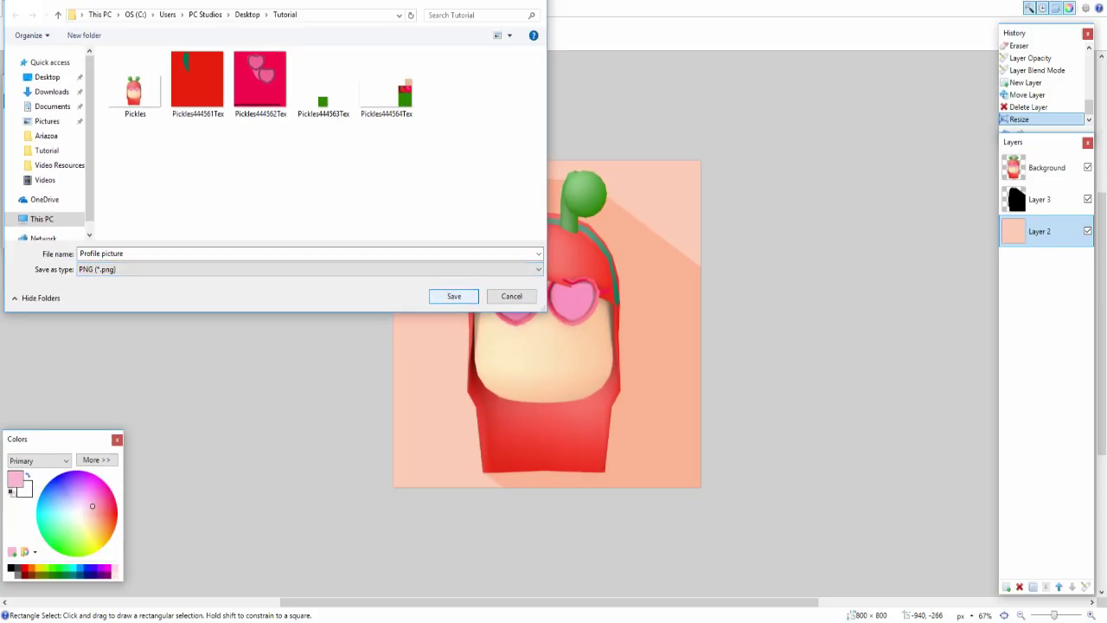
{"action": "left_click", "coordinate": [454, 296]}
{"action": "key", "text": "Return"}
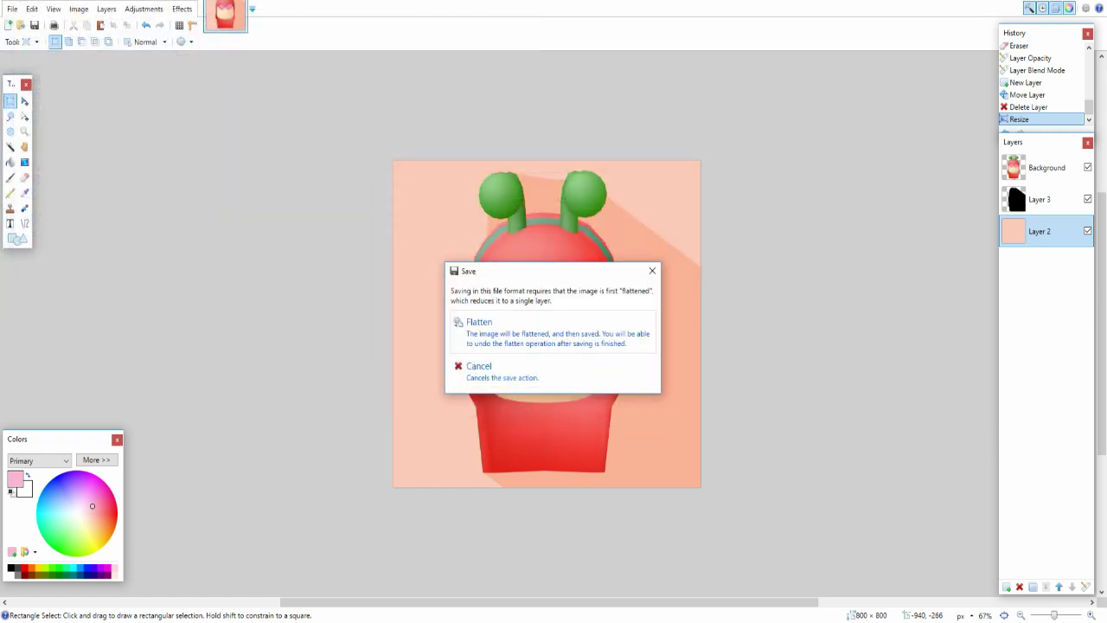
{"action": "key", "text": "Return"}
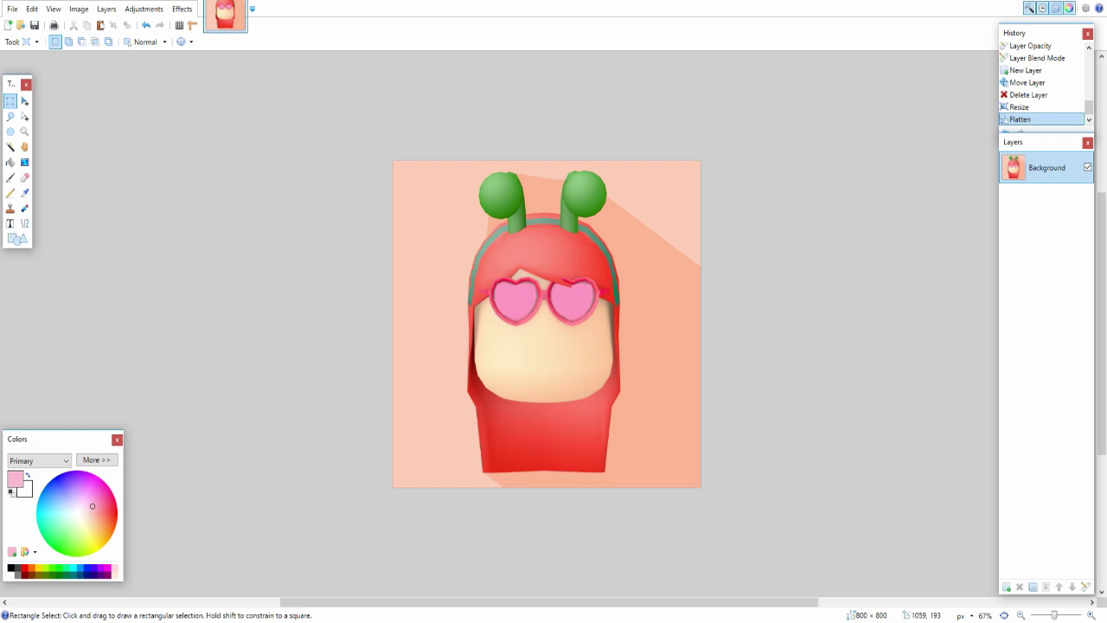